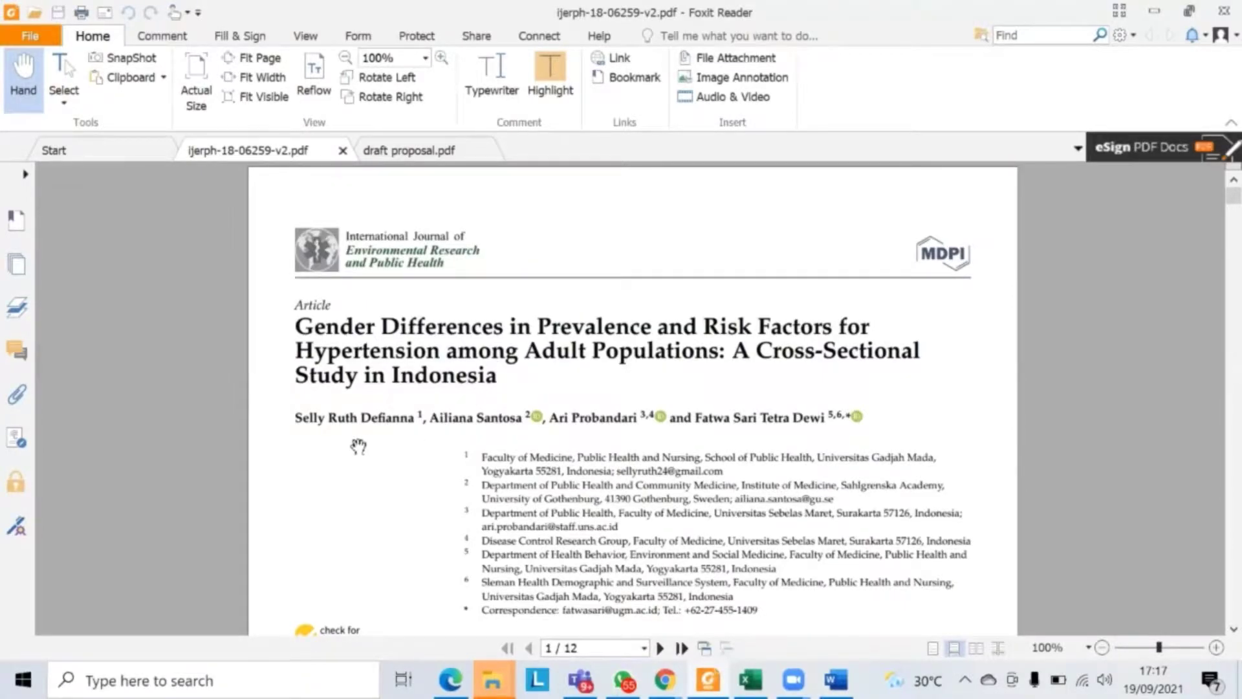
Examine the hypertension article's abstract and mark the sentence describing the 2018 Sleman survey and its sample
scroll(846, 426, down, 6)
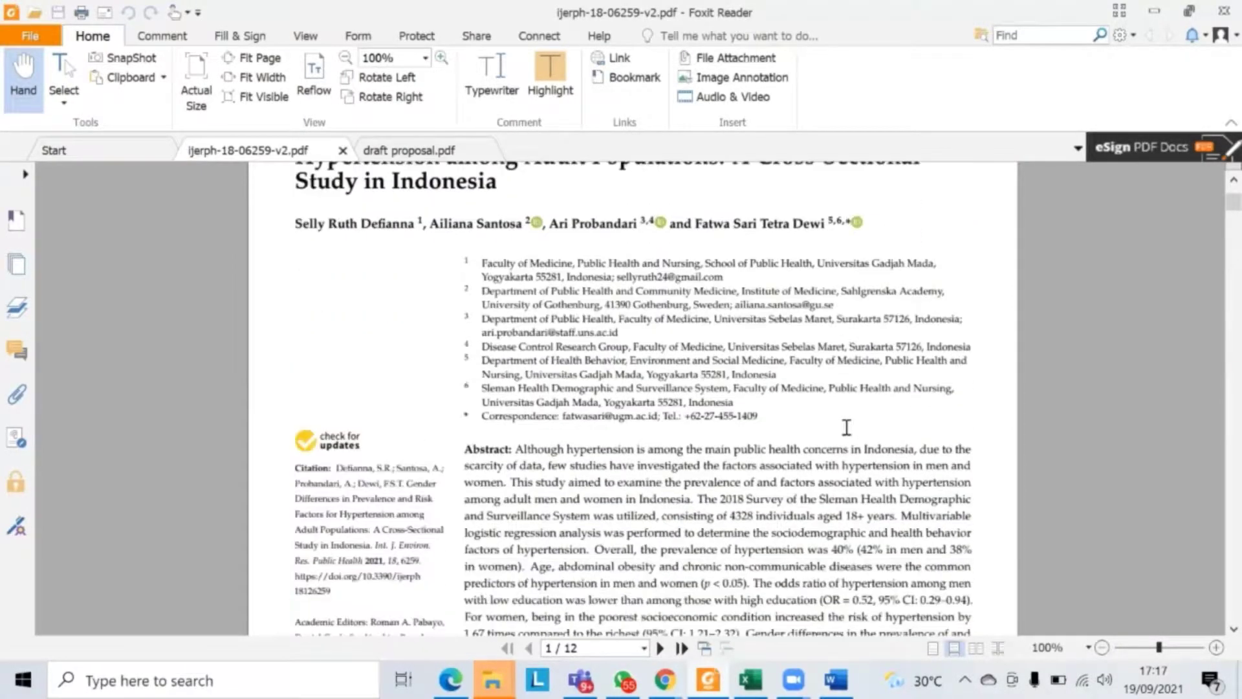
drag(702, 457, 899, 490)
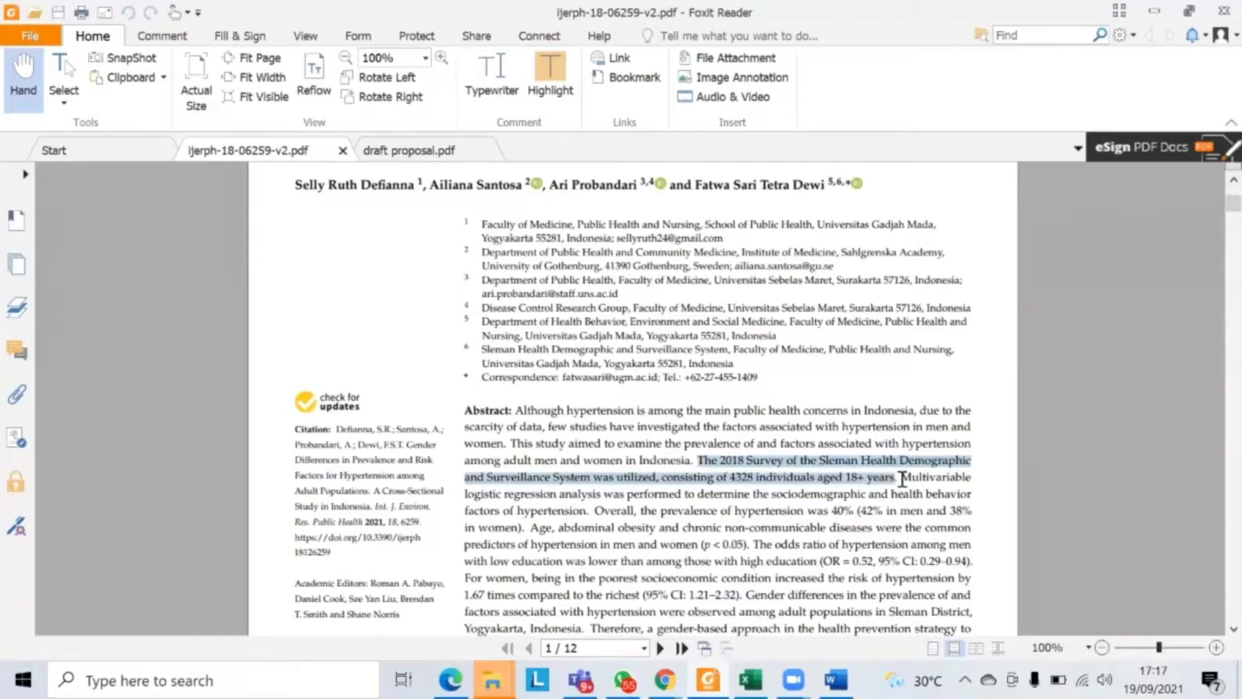
scroll(901, 476, down, 4)
Review the Method section of draft proposal.pdf, marking the subject inclusion criteria and the sociodemographic factors passage
key(ctrl+Tab)
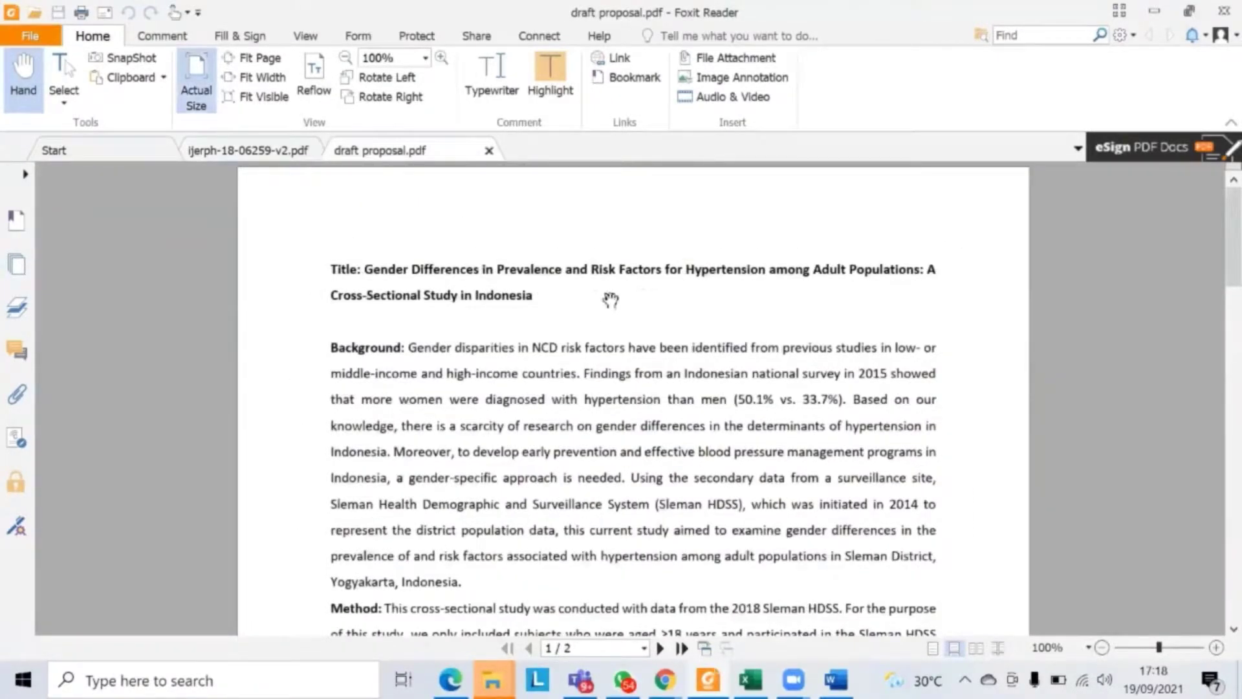
scroll(690, 447, down, 3)
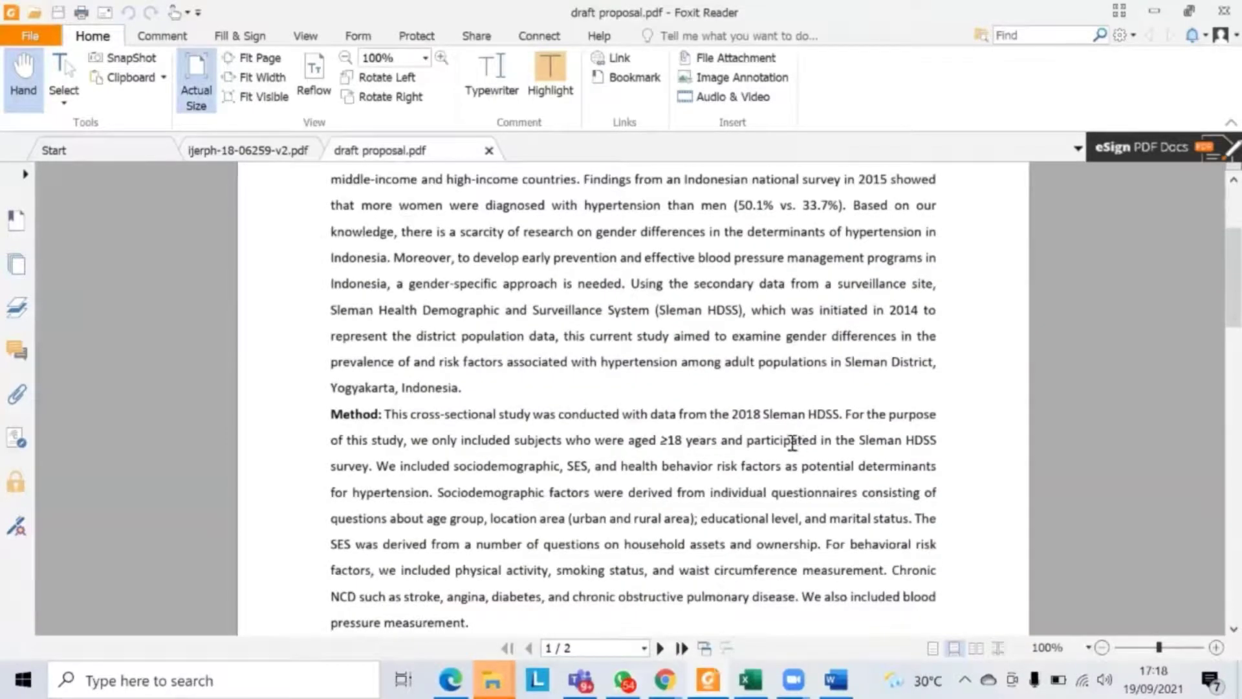
drag(412, 440, 954, 440)
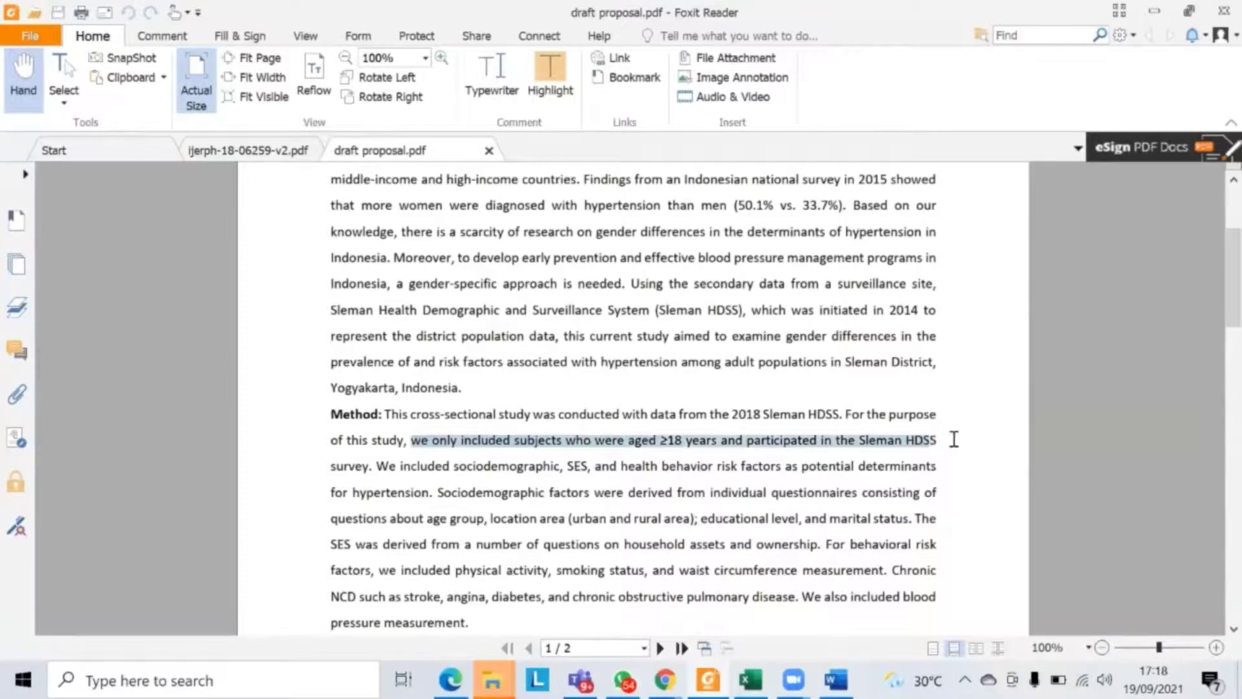
click(951, 479)
drag(438, 493, 925, 518)
Open the Codebook page of the HDSS Sleman site in Chrome and read its column explanations and filter instructions
key(alt+Tab)
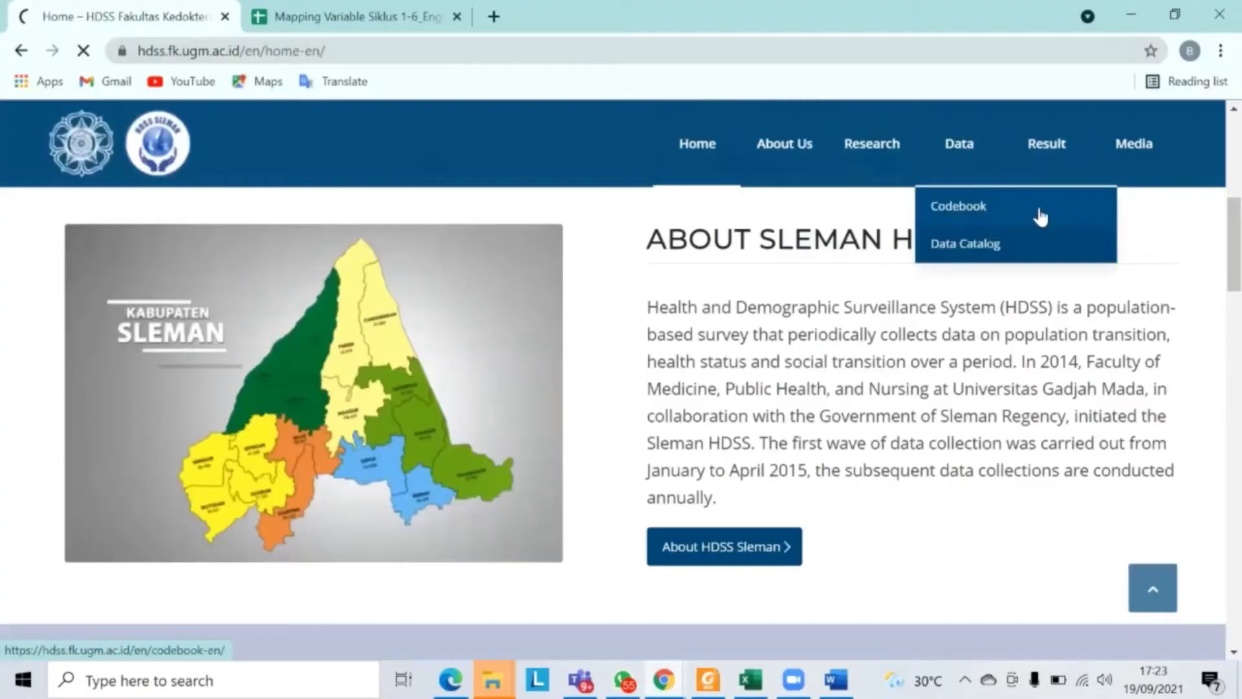
click(1038, 216)
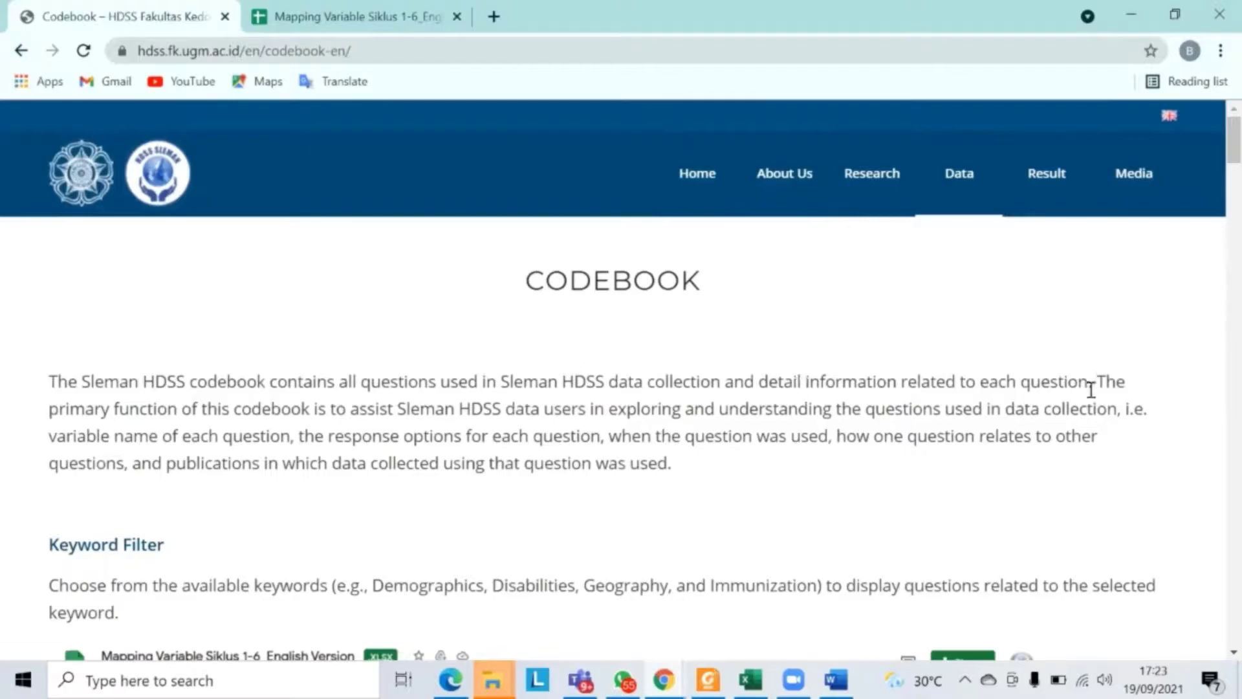
scroll(181, 419, down, 1)
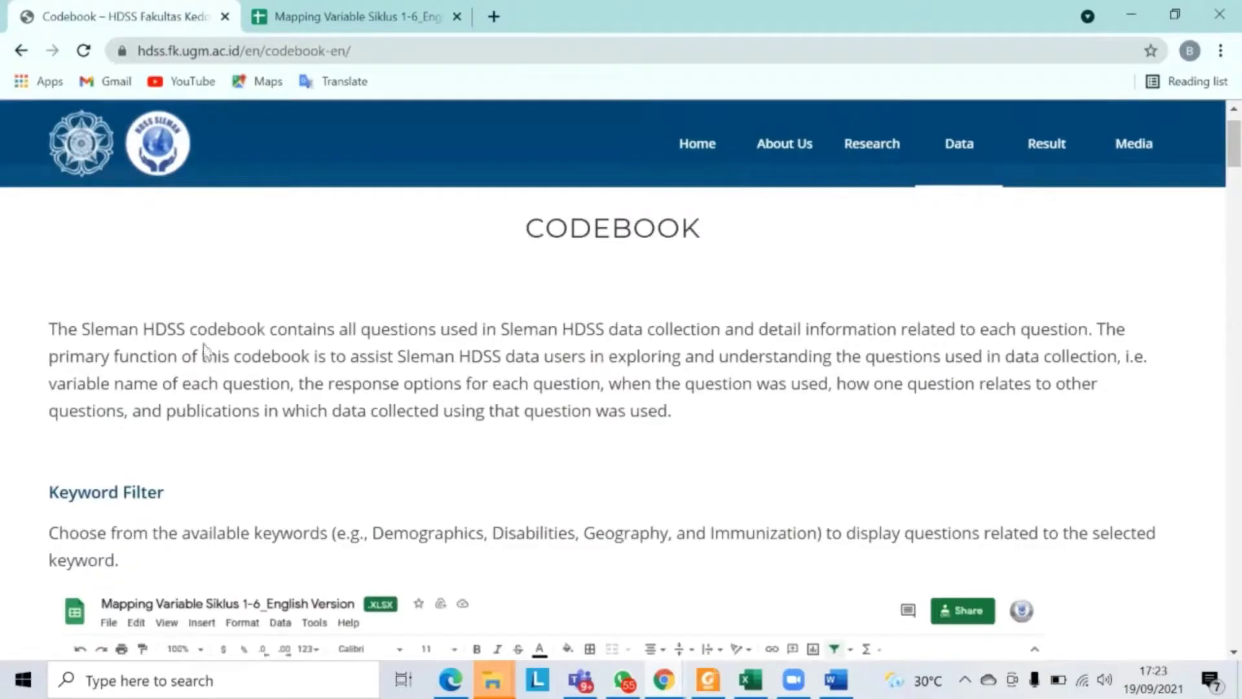
scroll(207, 352, down, 2)
scroll(207, 351, down, 1)
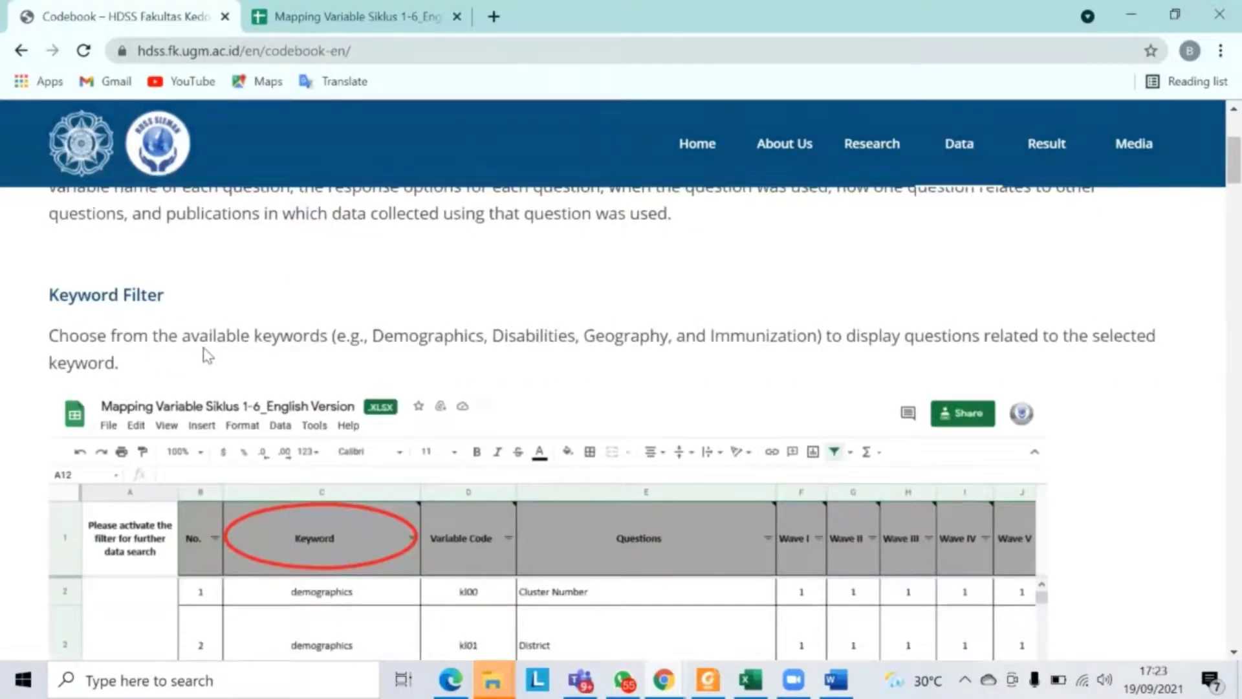
scroll(208, 410, down, 8)
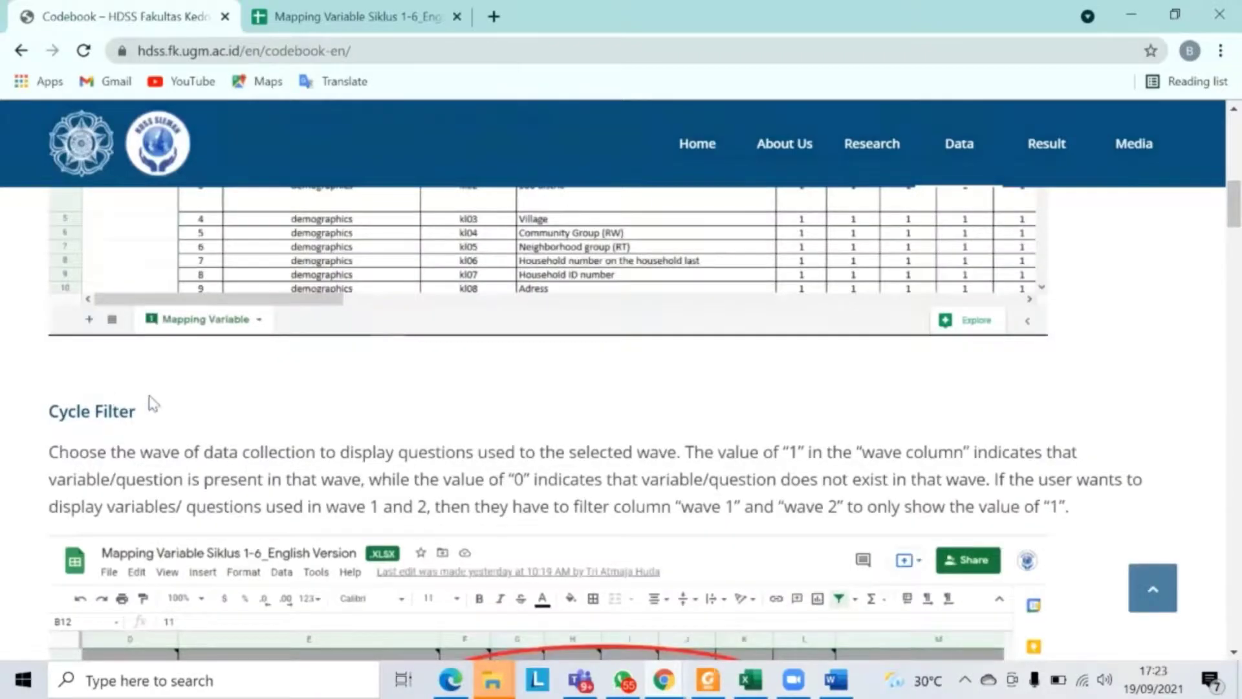
scroll(155, 405, down, 5)
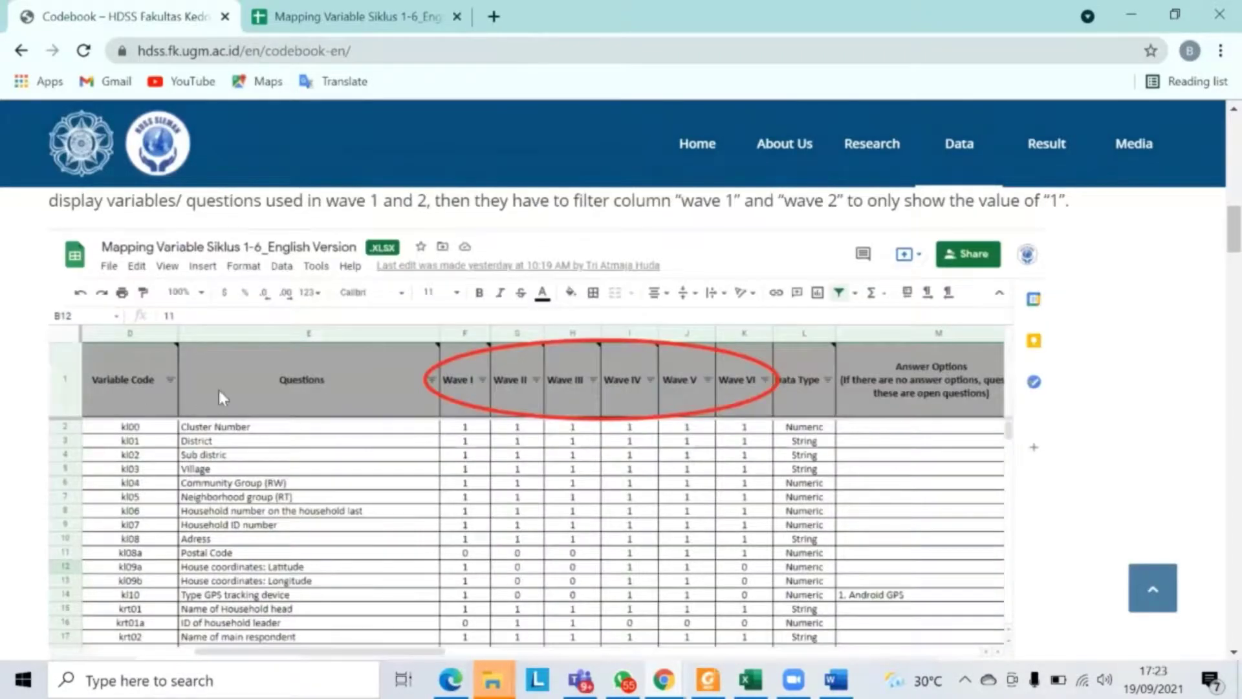
scroll(220, 392, down, 6)
scroll(220, 401, down, 10)
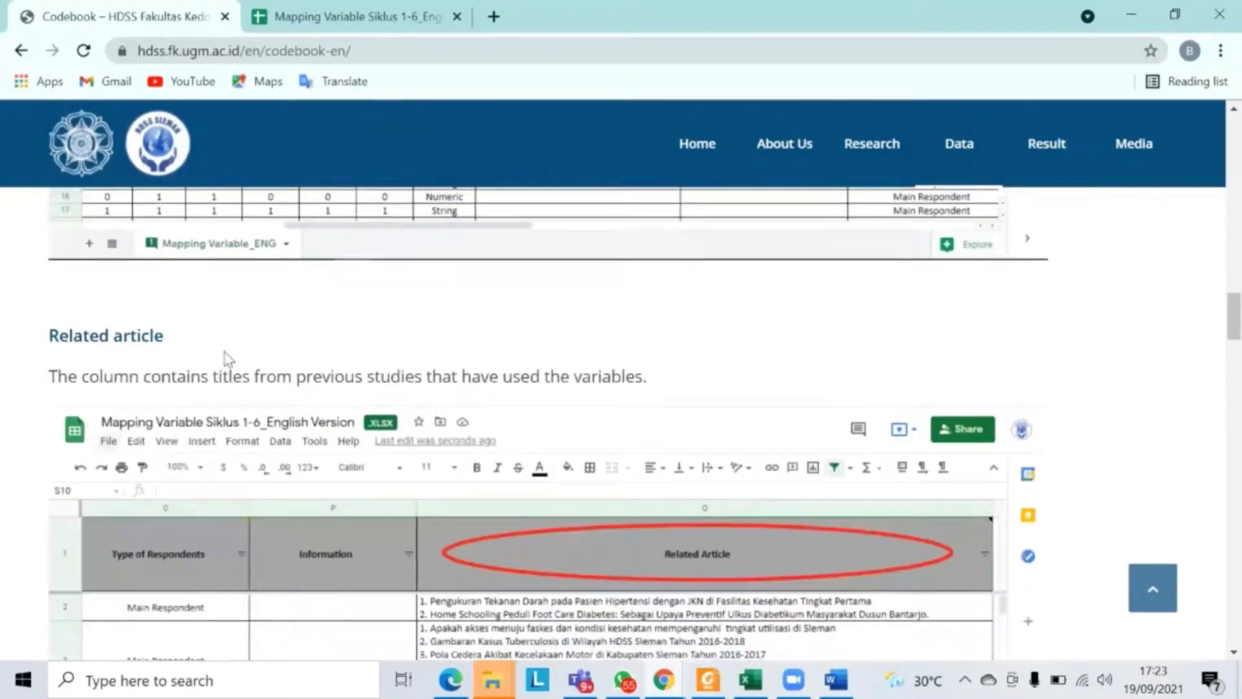
scroll(227, 335, down, 15)
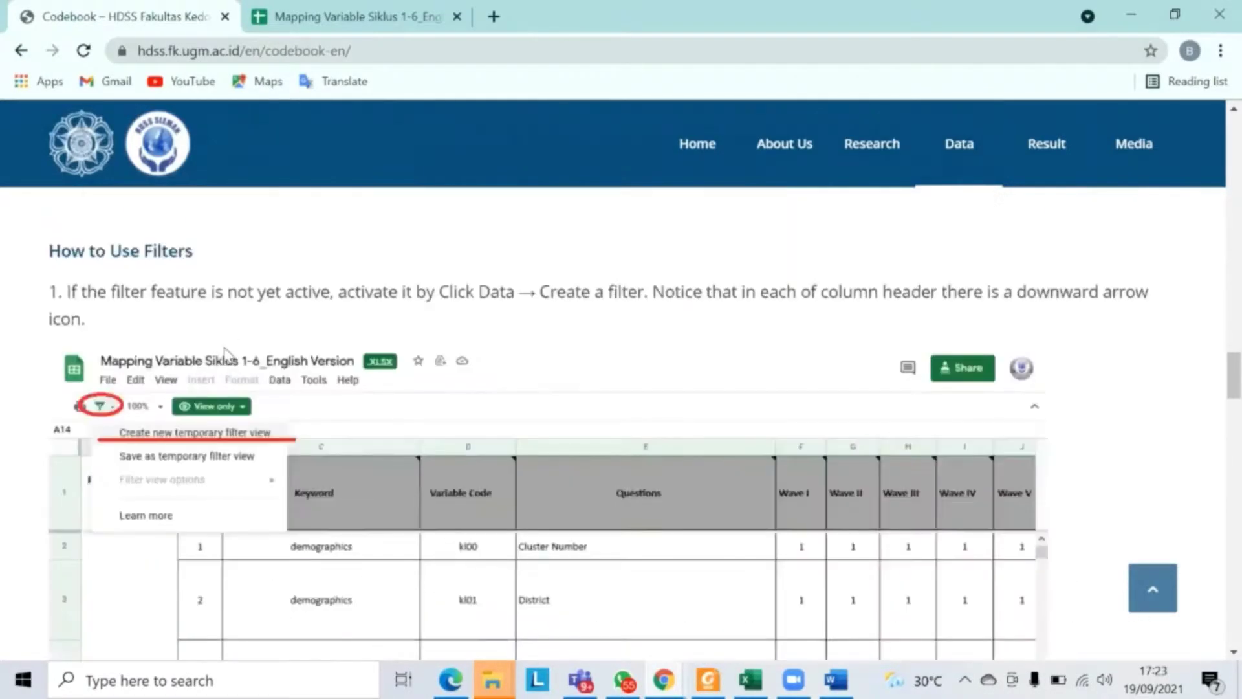
scroll(133, 278, up, 2)
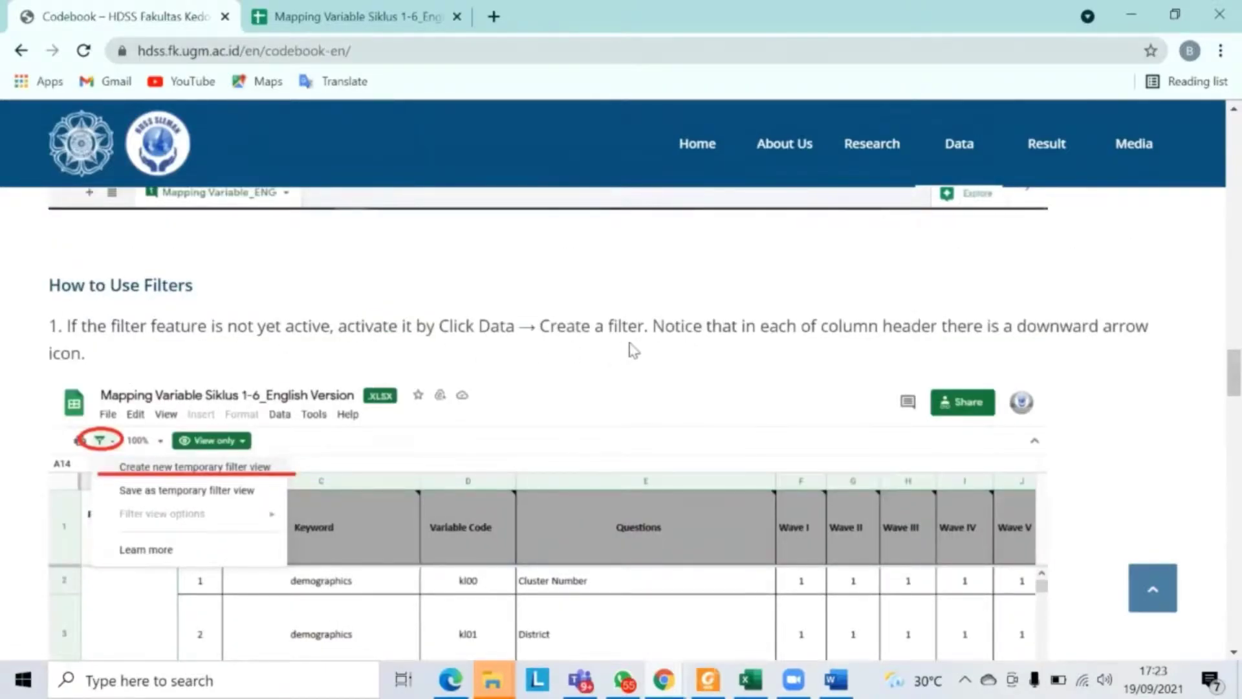
scroll(633, 350, down, 7)
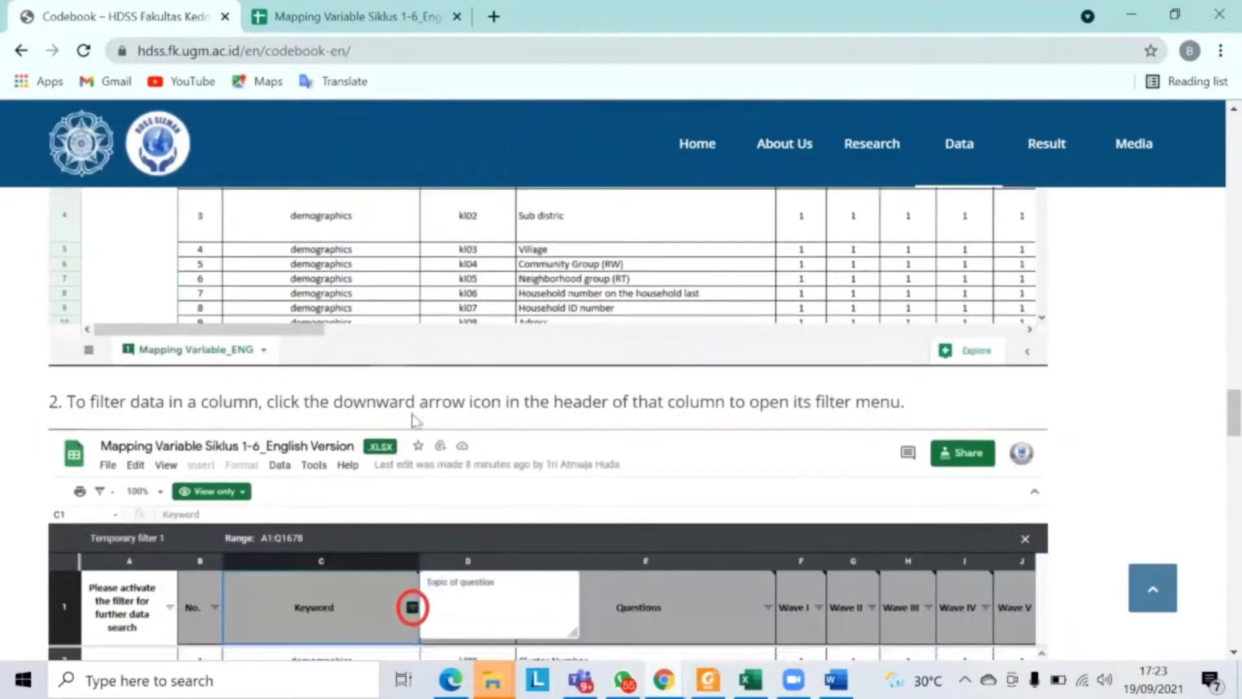
scroll(496, 405, down, 10)
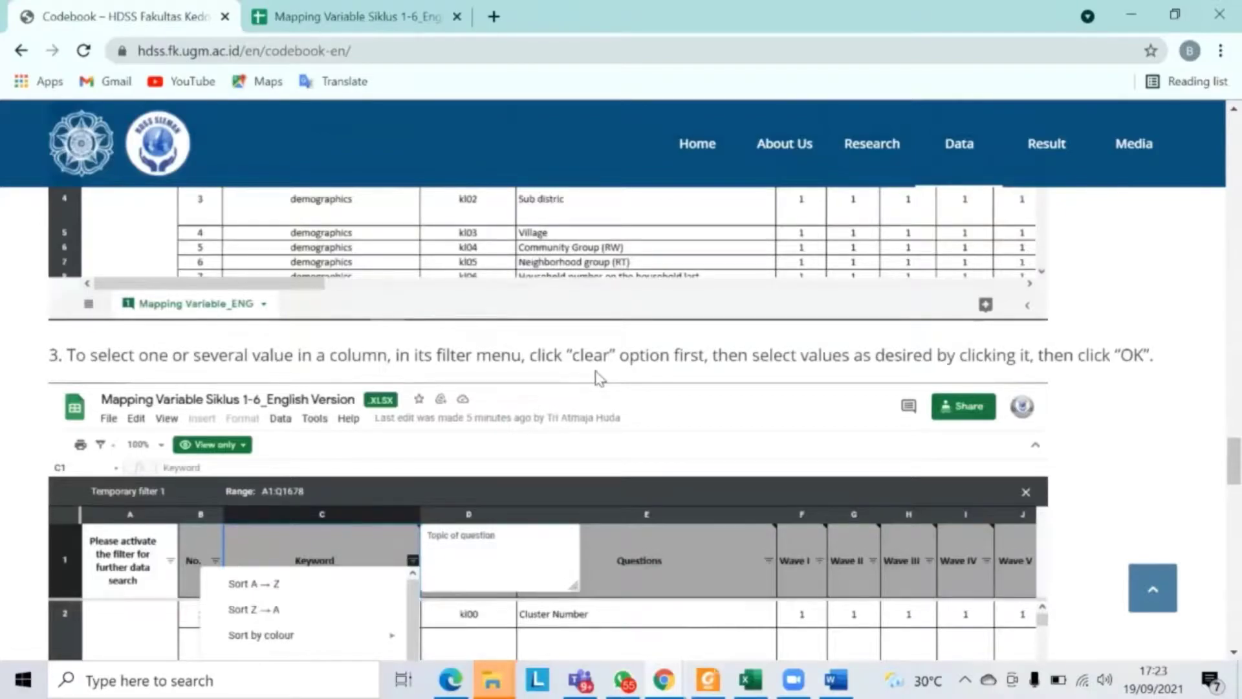
scroll(600, 379, down, 9)
scroll(220, 385, down, 8)
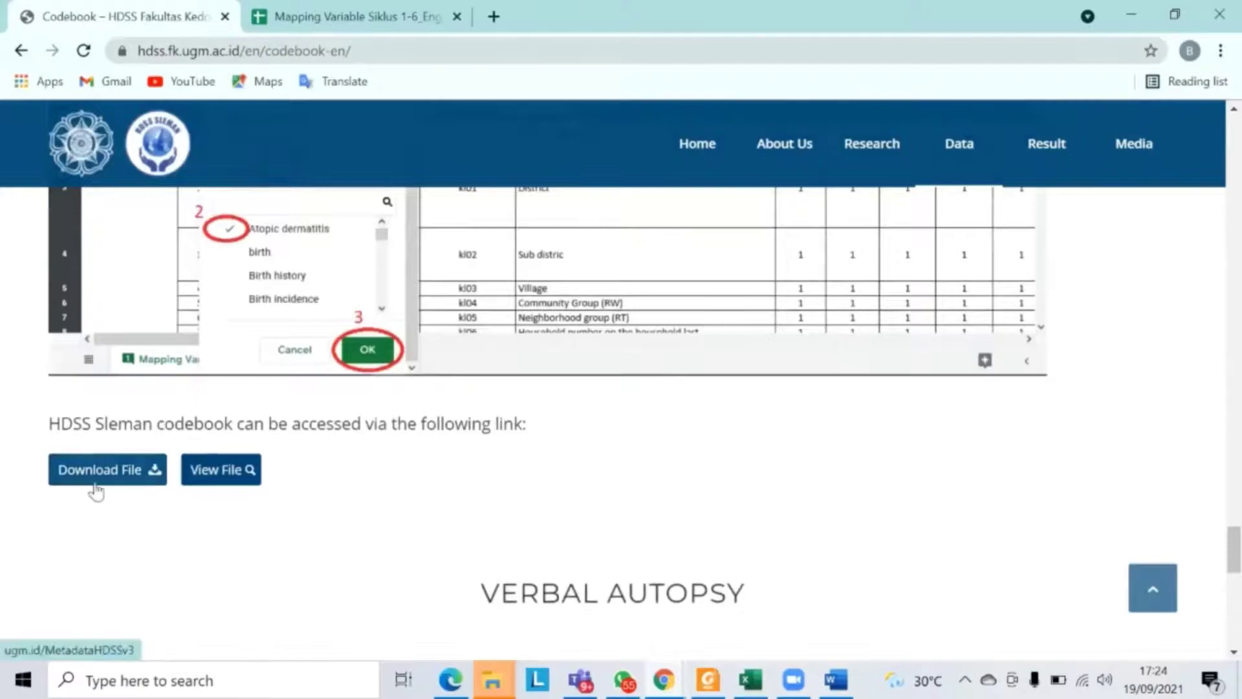
View the HDSS Sleman codebook file online and create a new temporary filter view in it
click(244, 475)
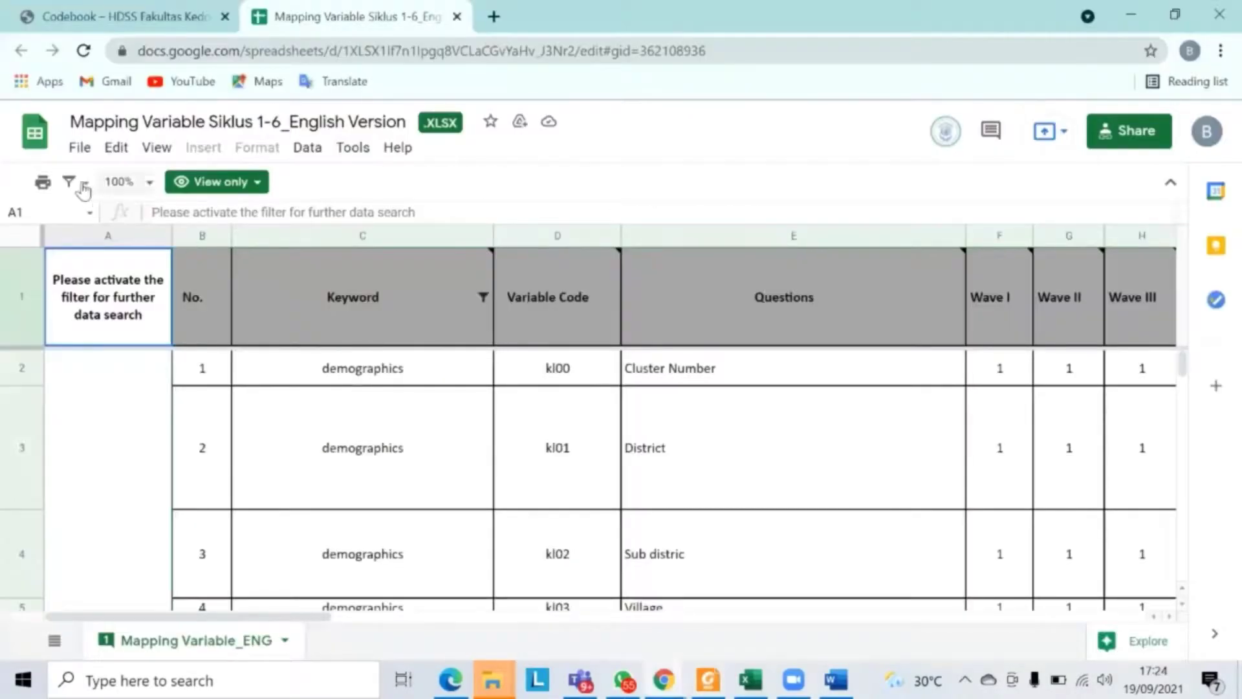
click(84, 186)
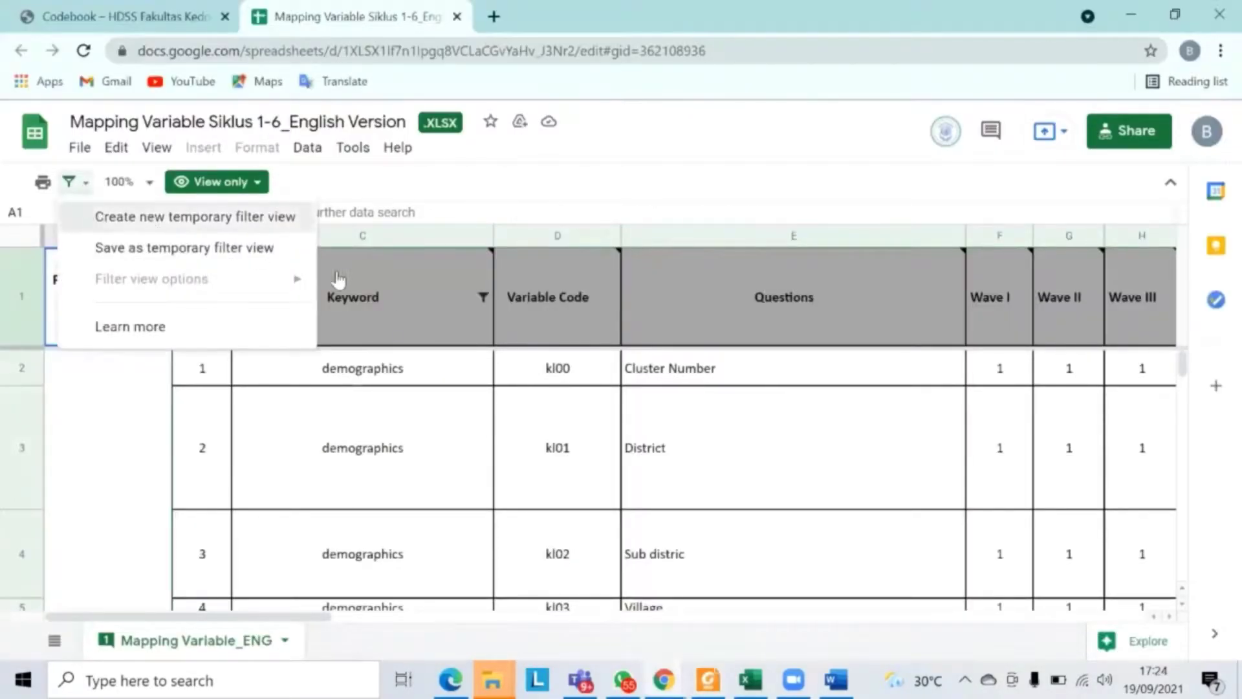
click(276, 216)
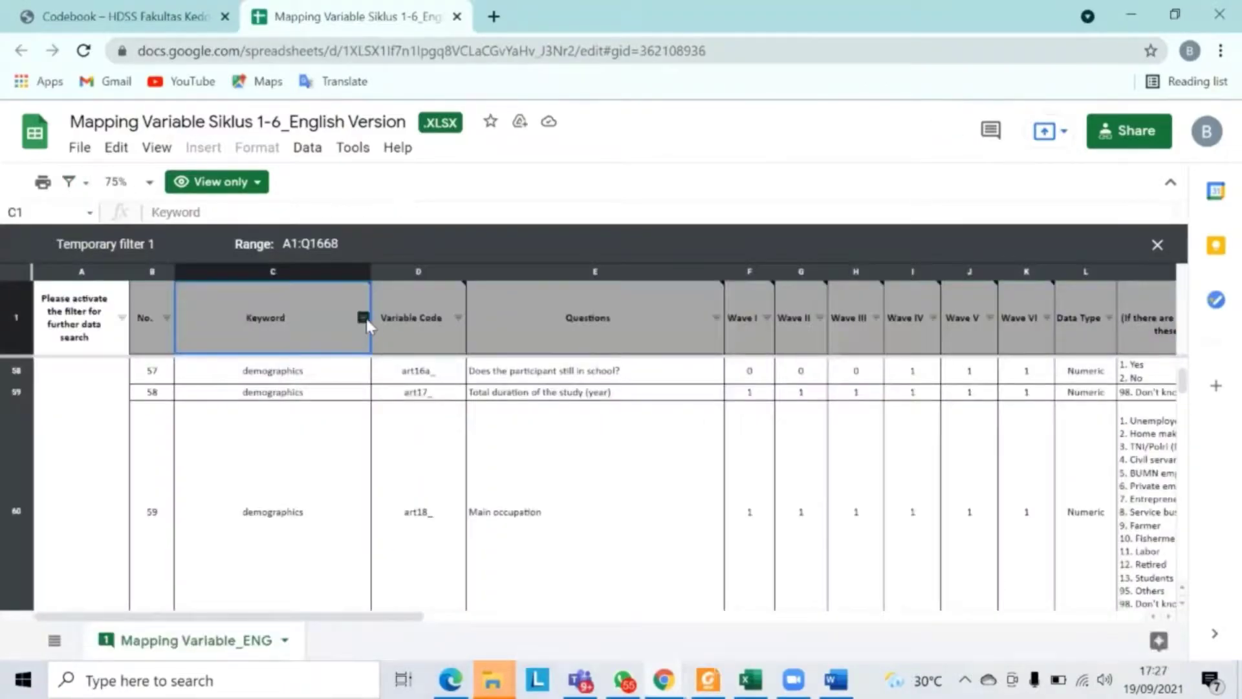
Filter the Keyword column to the single value Non- Communicable Disease
click(363, 318)
scroll(324, 515, down, 2)
click(172, 459)
click(188, 496)
text(non)
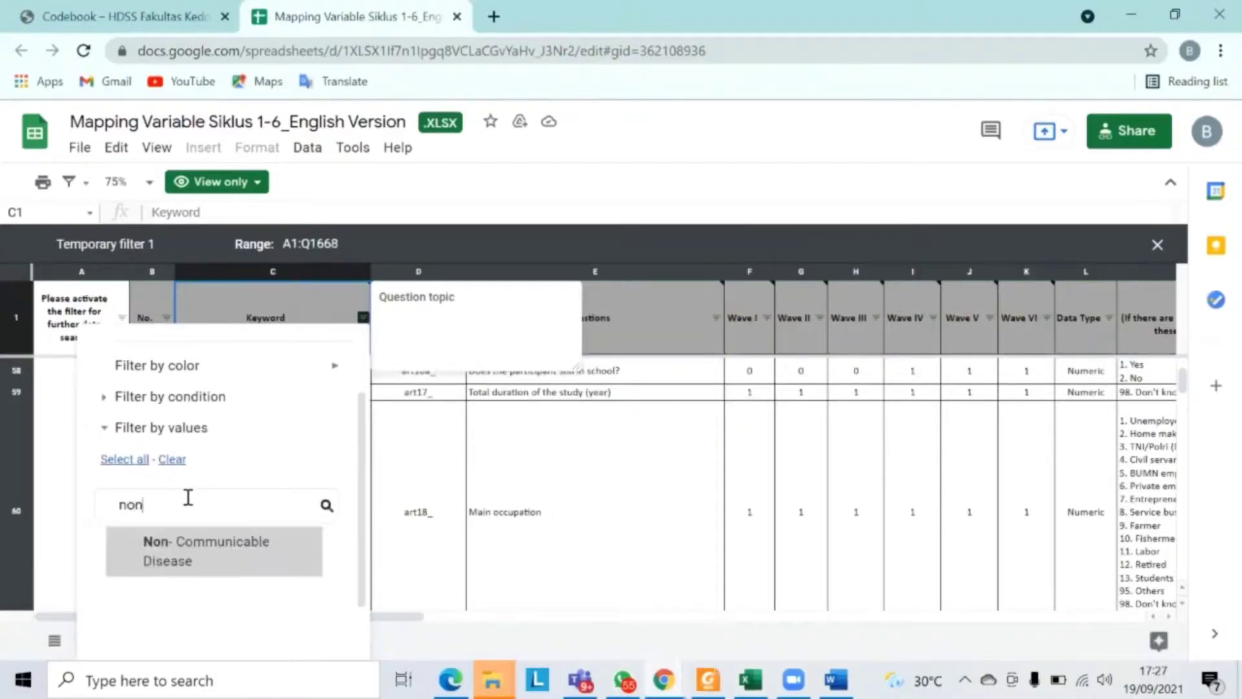
click(183, 544)
scroll(244, 502, down, 2)
click(292, 627)
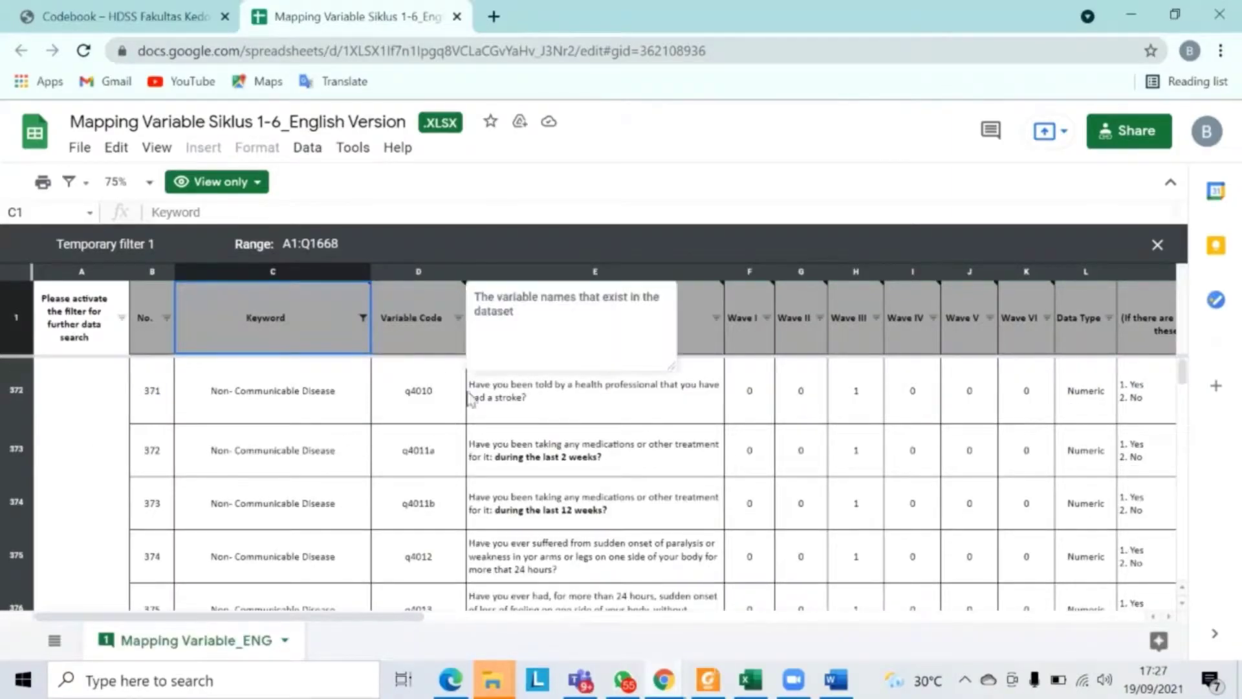
Copy the hypertension variable codes q4060, q4061a and q4061b into the Variable Code column from C17 in Excel, matching the destination formatting
scroll(467, 422, down, 6)
scroll(467, 422, down, 5)
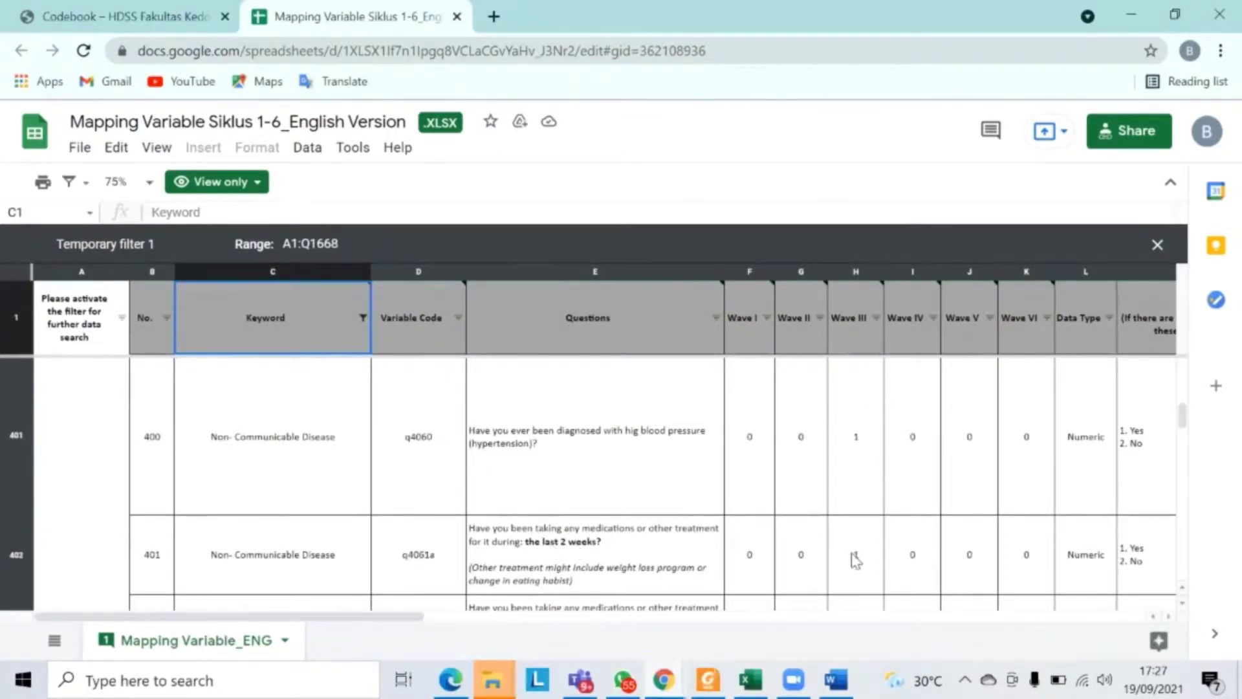
scroll(855, 560, down, 2)
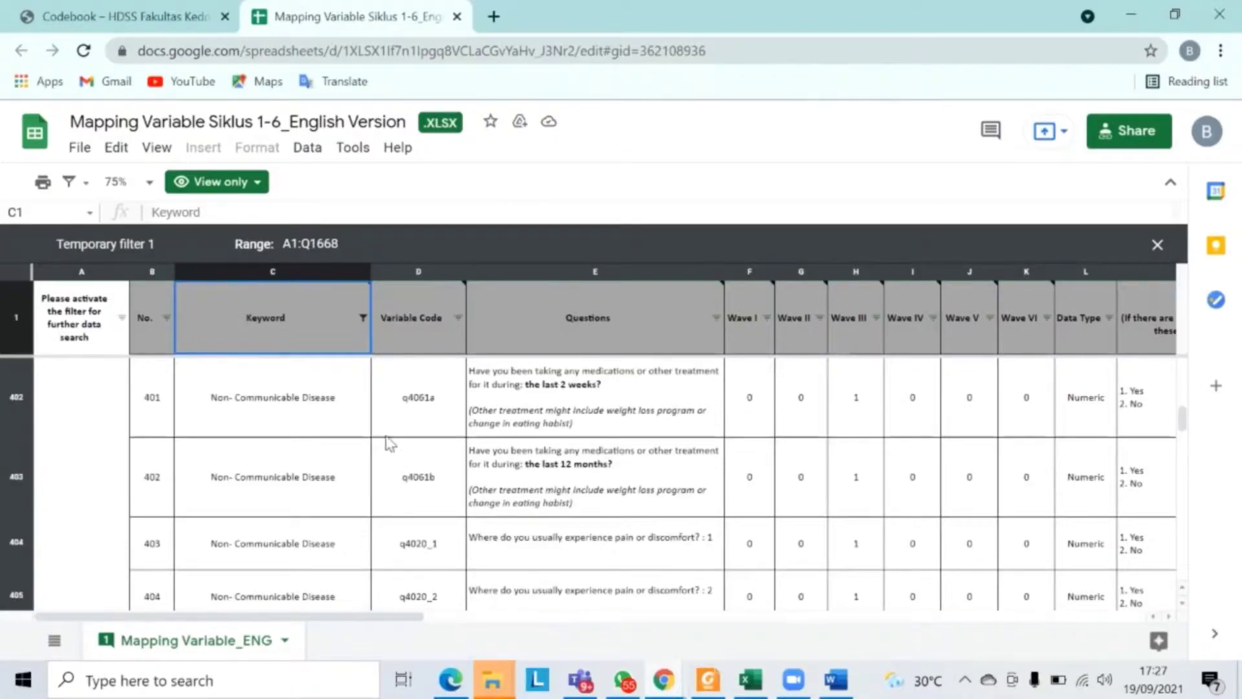
scroll(421, 447, up, 2)
drag(434, 474, 444, 609)
key(ctrl+c)
key(alt+Tab)
click(291, 561)
right_click(294, 562)
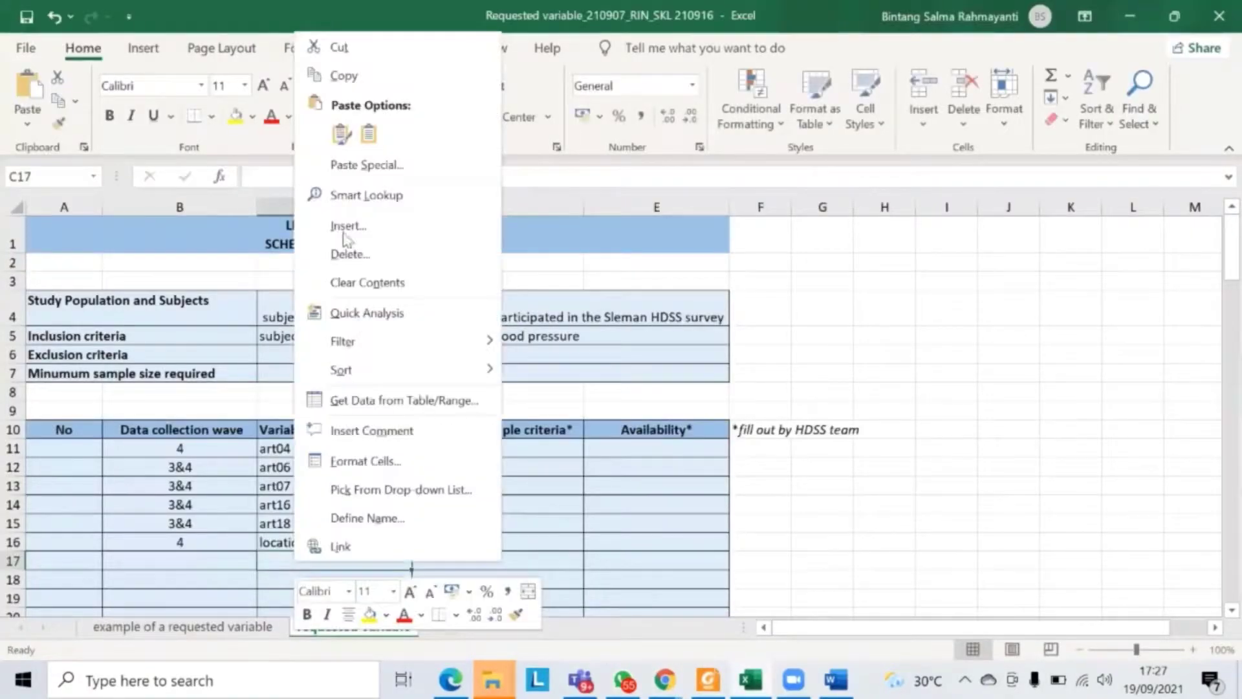
click(368, 134)
Enter 3 as the data collection wave for q4060, q4061a and q4061b in B17 to B19
click(202, 562)
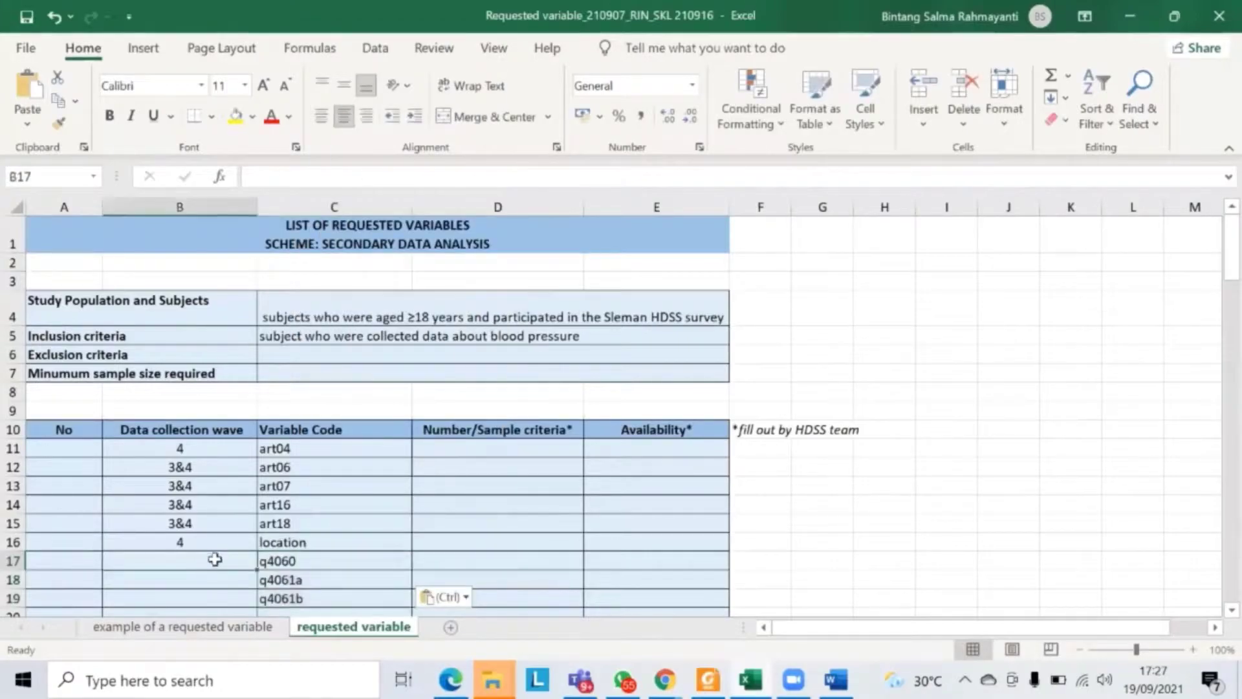
text(3)
key(Return)
text(3)
key(Return)
text(3)
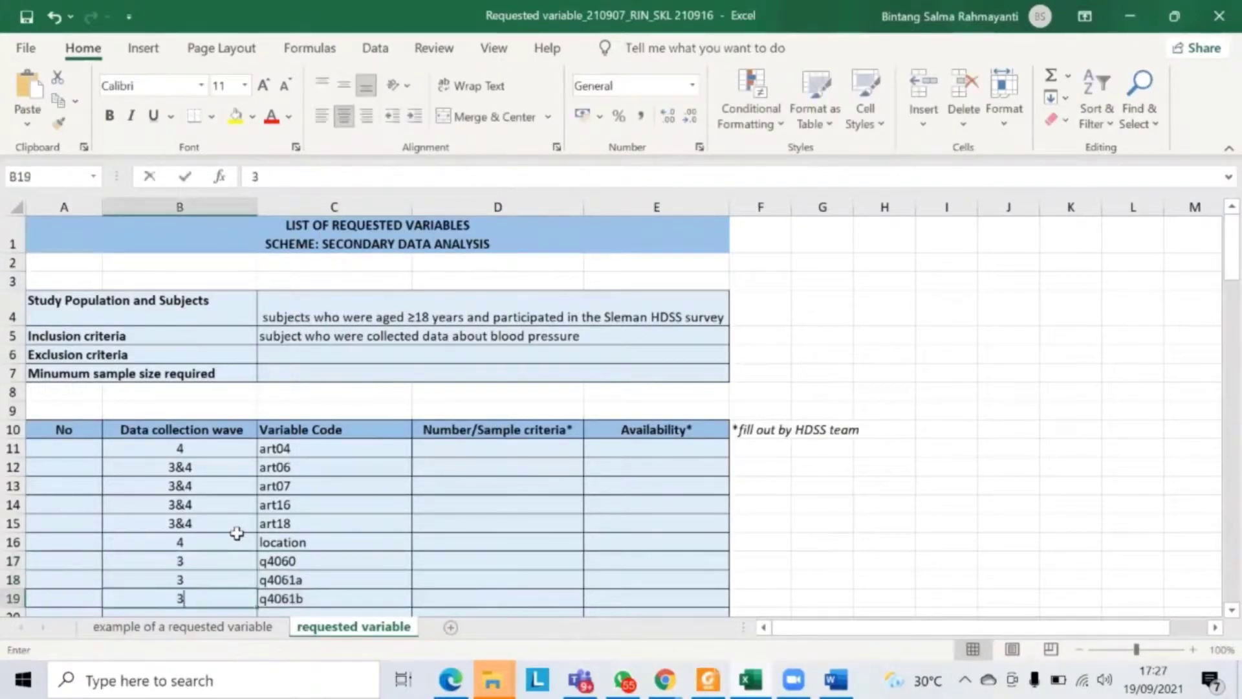
key(Return)
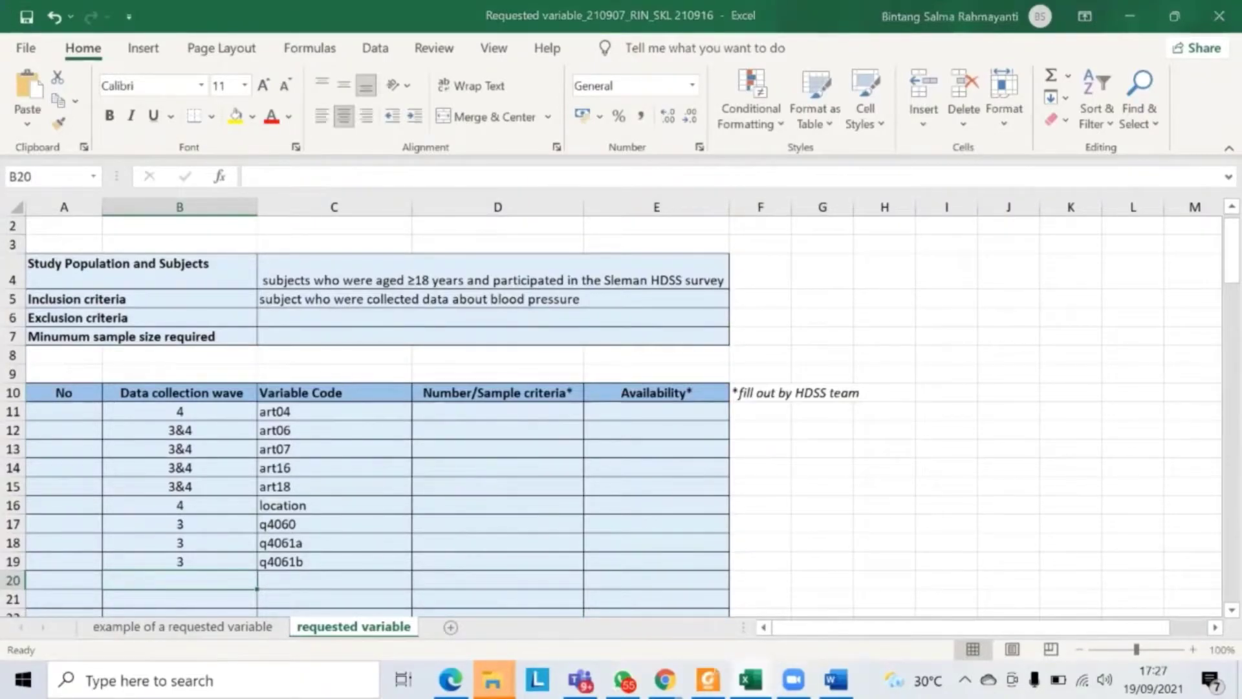
Switch to the online codebook and copy the stroke variable codes q4010, q4011a, q4011b, q4012 and q4013
key(alt+Tab)
click(566, 470)
scroll(566, 471, up, 10)
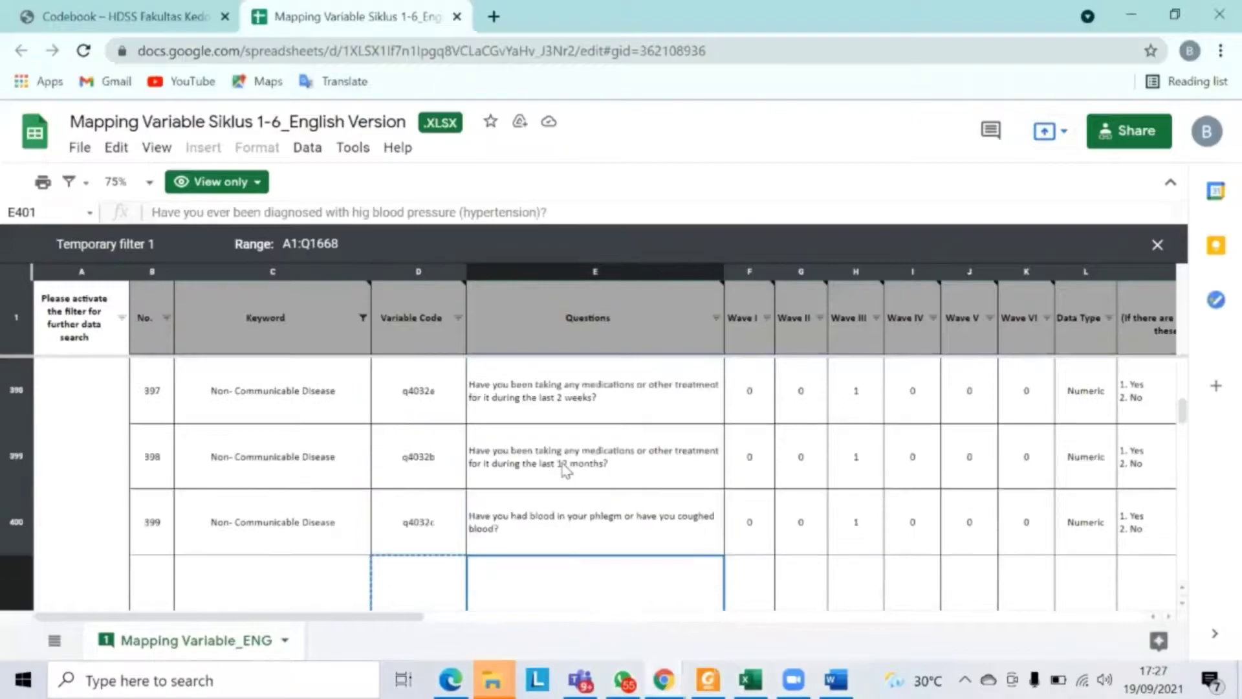
scroll(566, 470, up, 2)
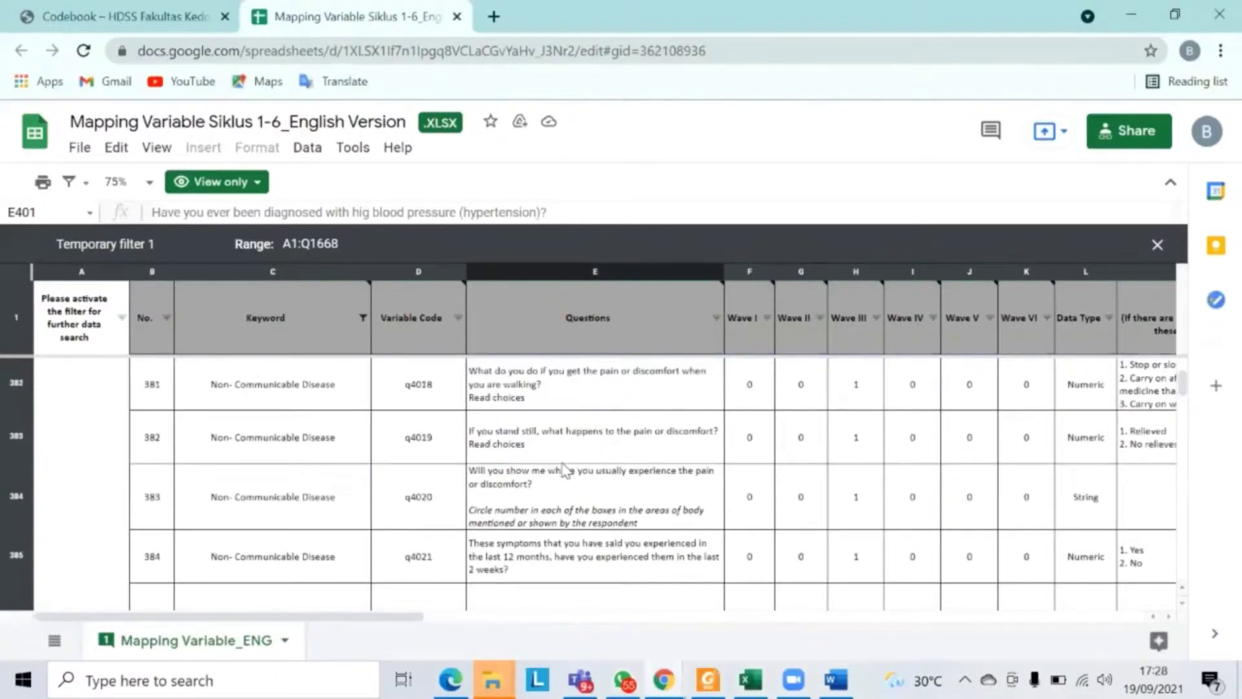
scroll(566, 470, up, 5)
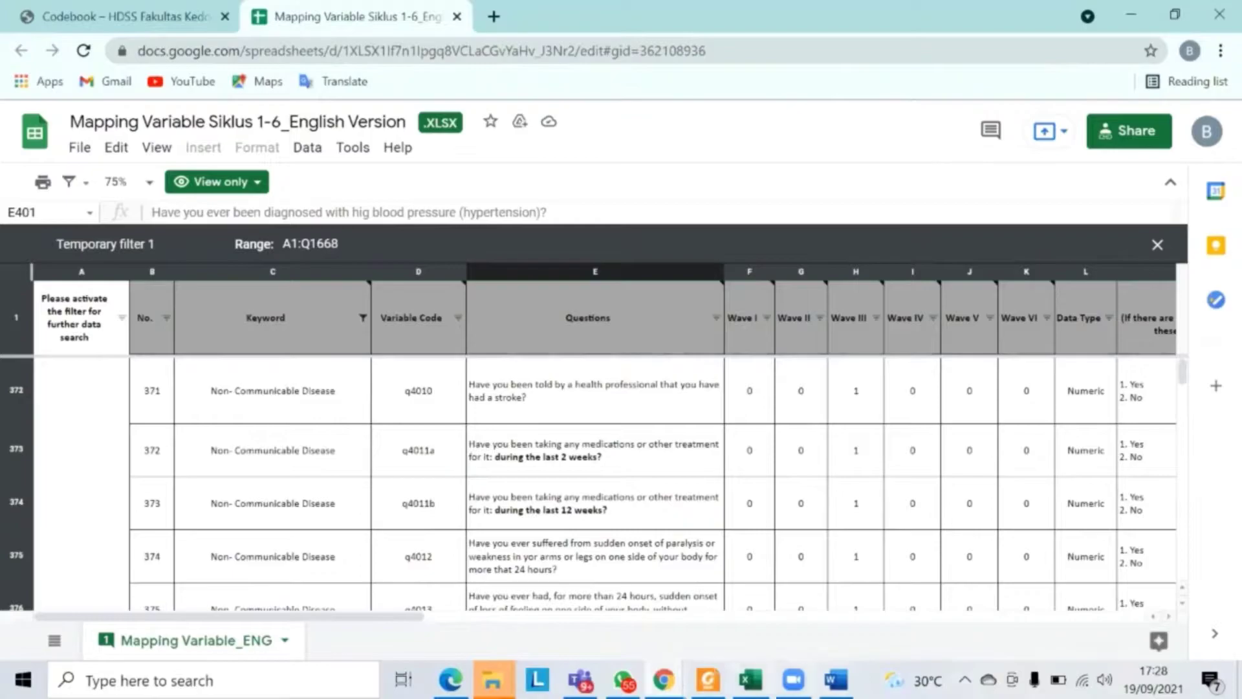
scroll(495, 557, down, 1)
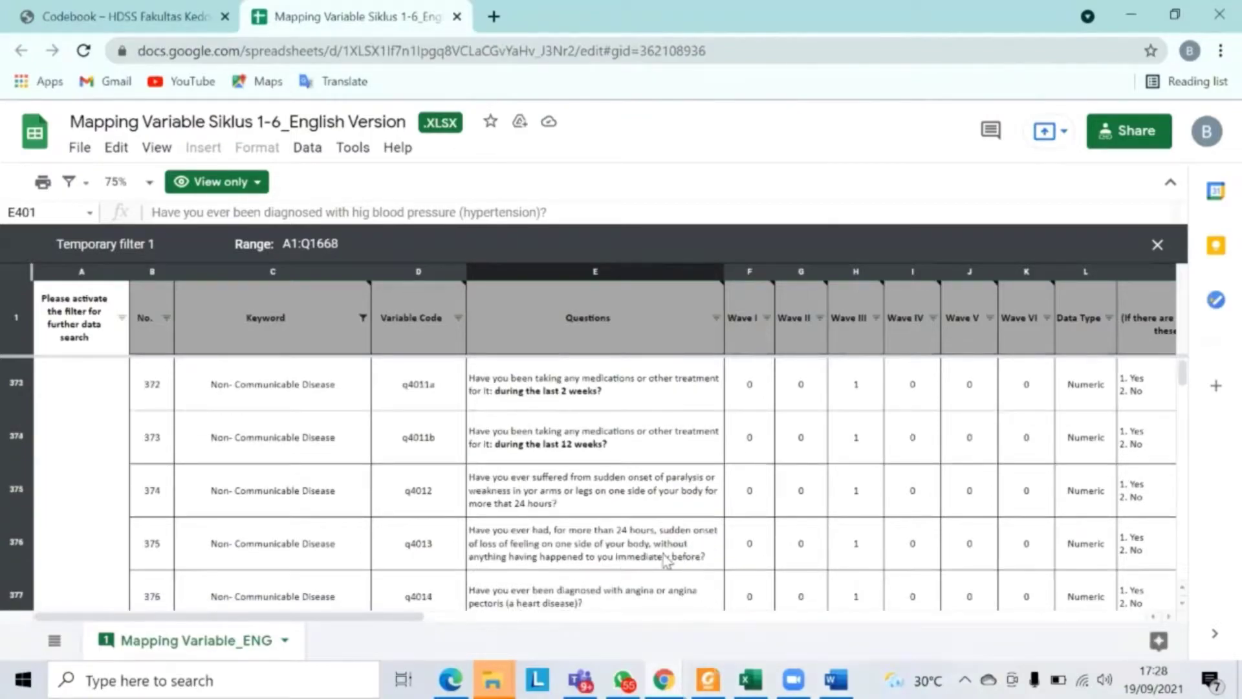
scroll(492, 488, up, 1)
drag(424, 395, 434, 593)
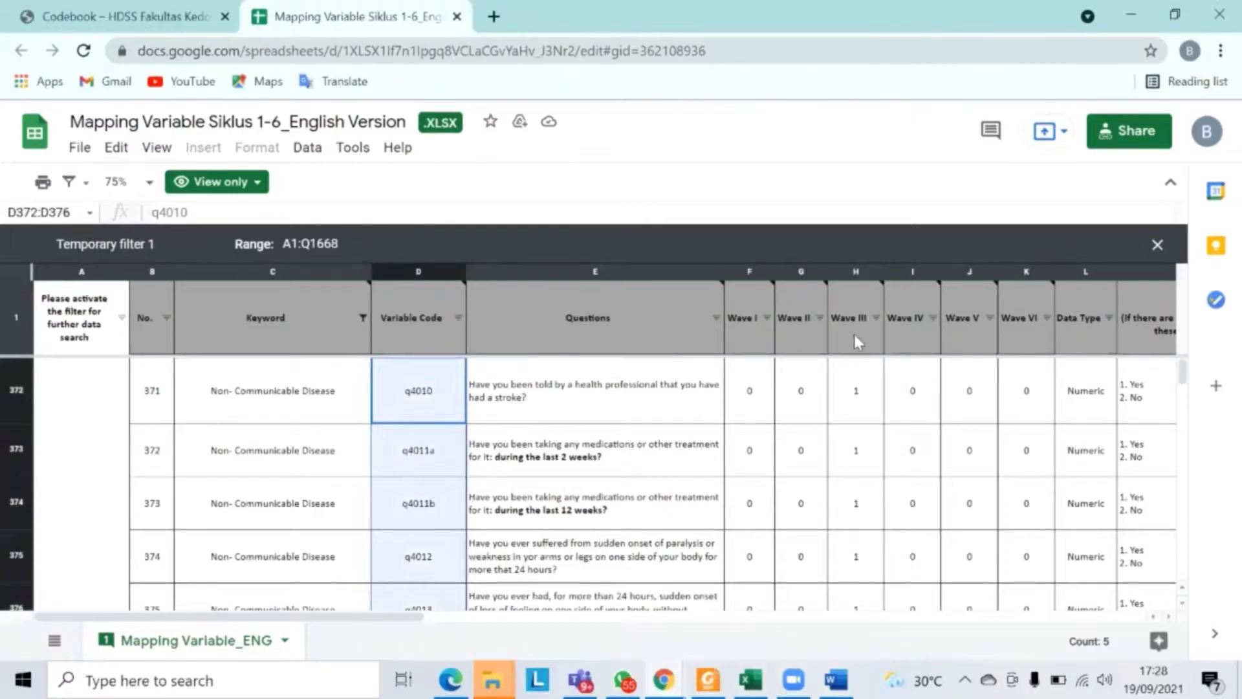
key(ctrl+c)
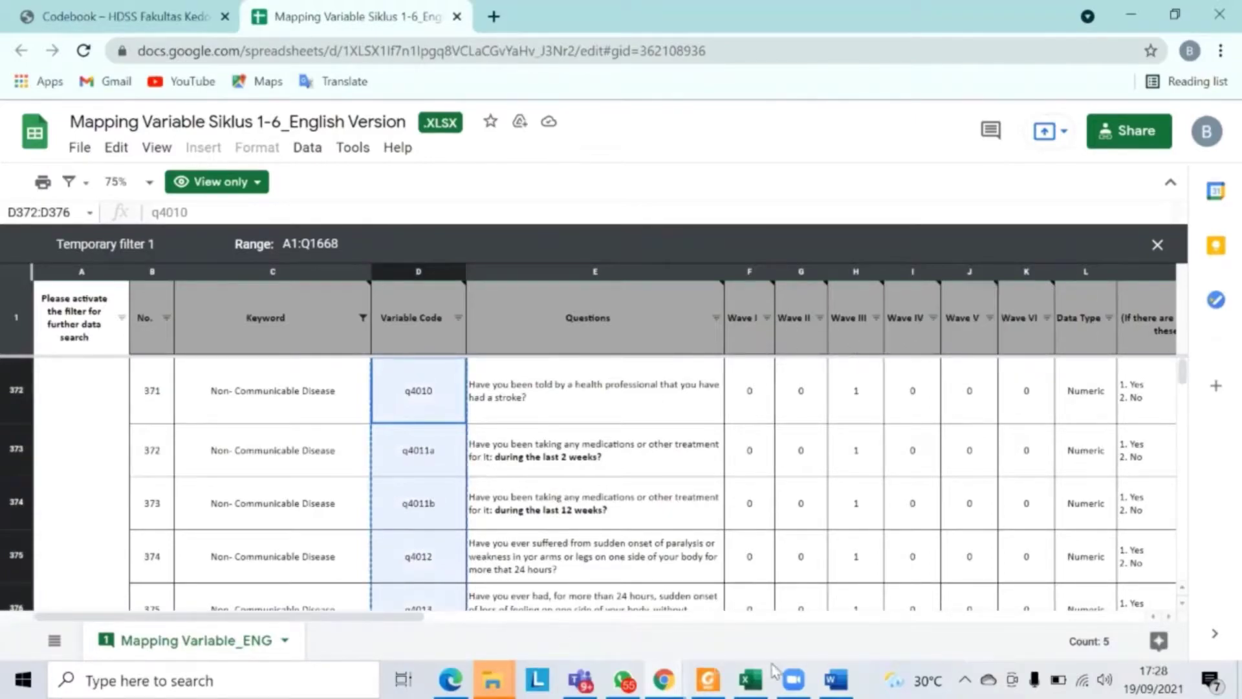
Paste the copied stroke codes into the Variable Code column from C20 in Excel, matching the destination formatting
click(751, 680)
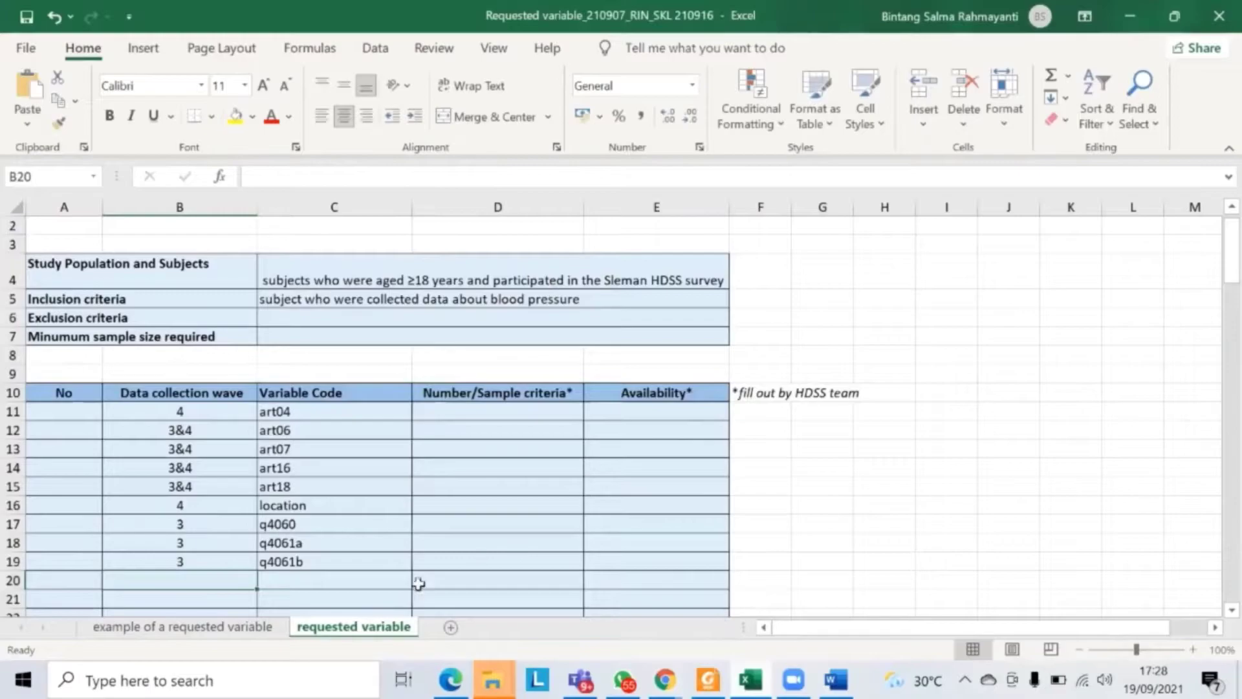
click(349, 584)
right_click(349, 584)
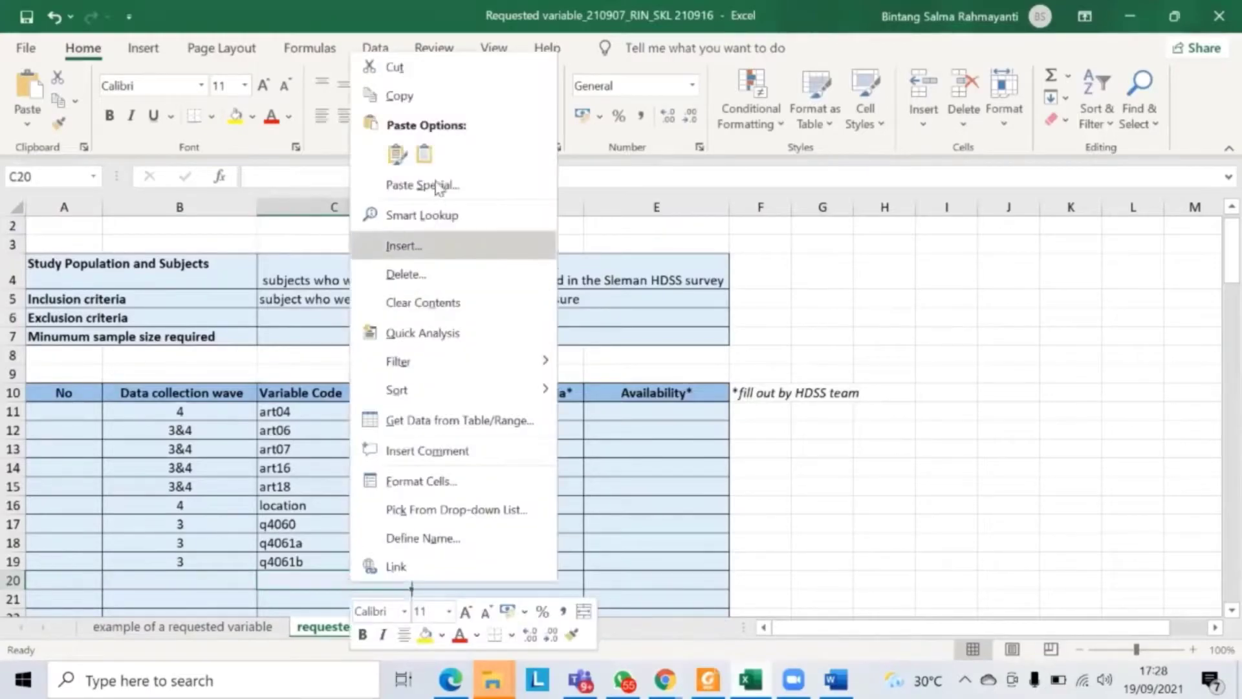
click(425, 160)
Enter 3 as the data collection wave for q4010 through q4013 in B20 to B24
scroll(379, 403, down, 2)
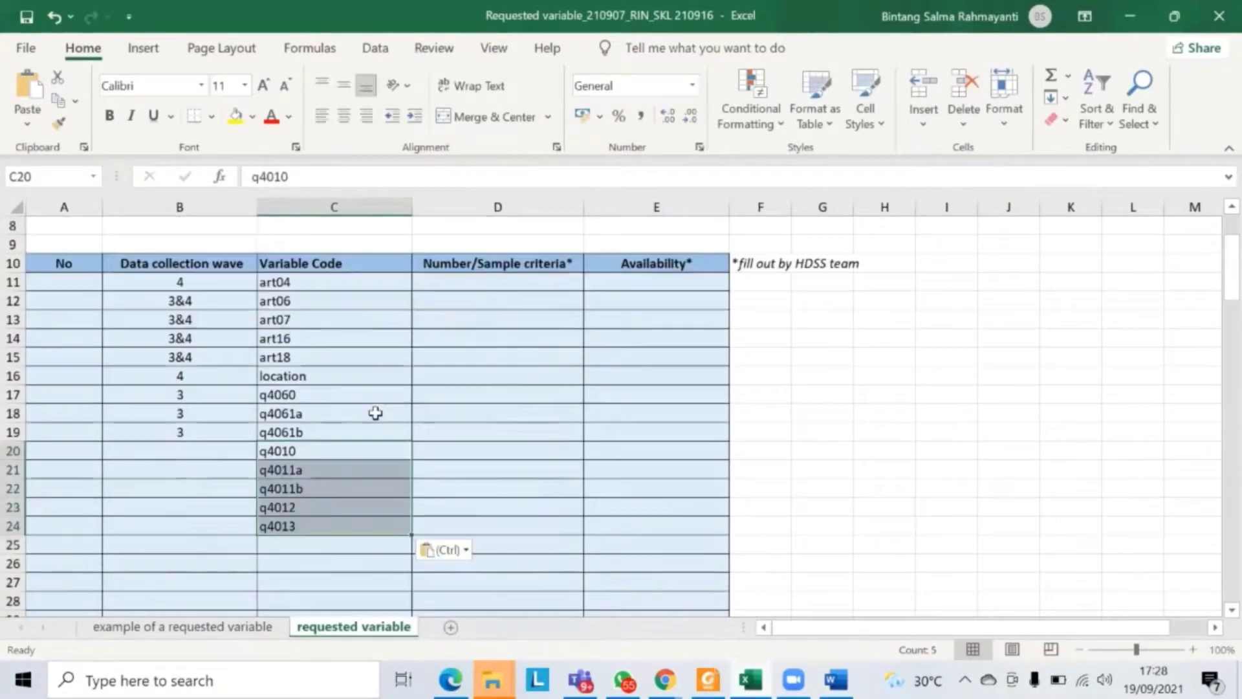
click(227, 450)
double_click(226, 450)
text(3)
key(Return)
text(3)
key(Return)
text(3)
key(Return)
text(3)
key(Return)
text(3)
key(Return)
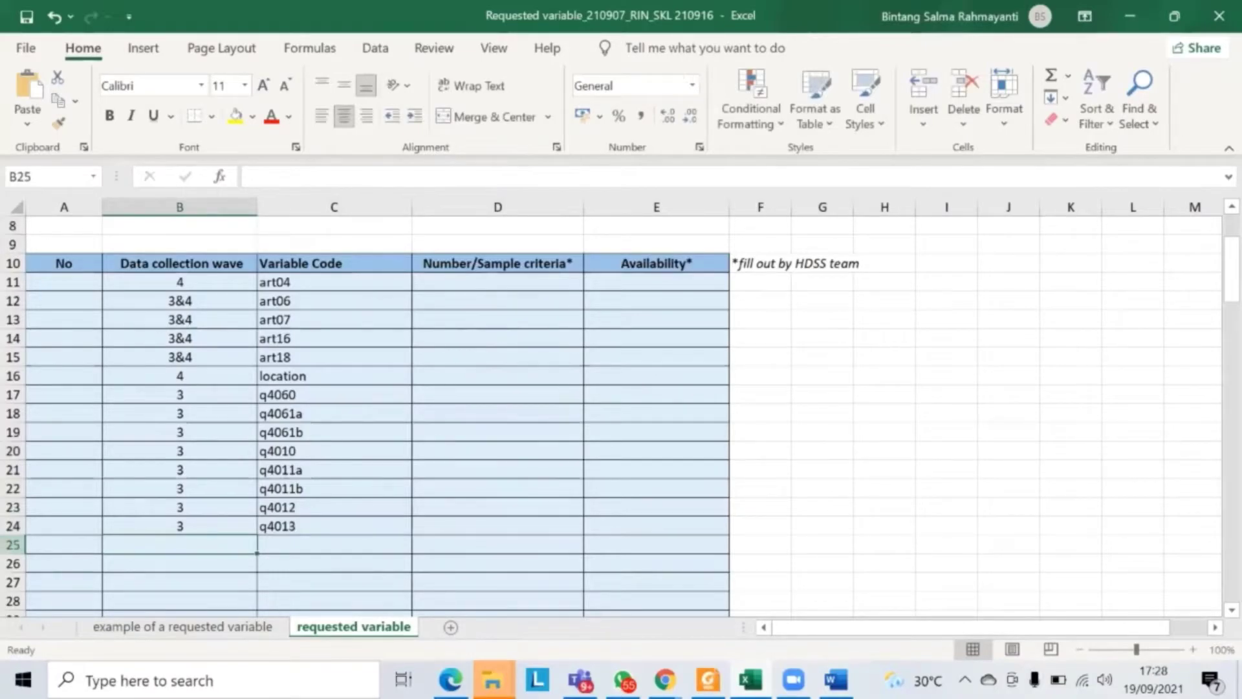
Return to the online codebook and copy the angina variable codes q4014 through q4020
key(alt+Tab)
scroll(541, 465, down, 3)
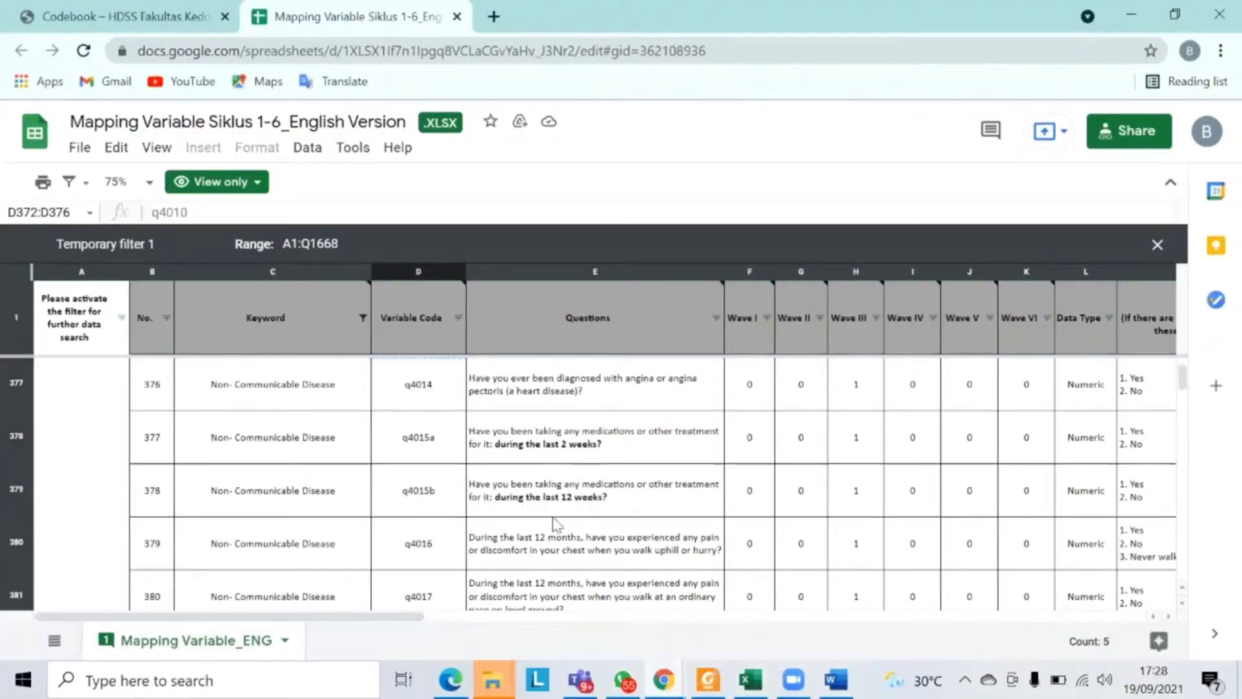
scroll(547, 556, down, 5)
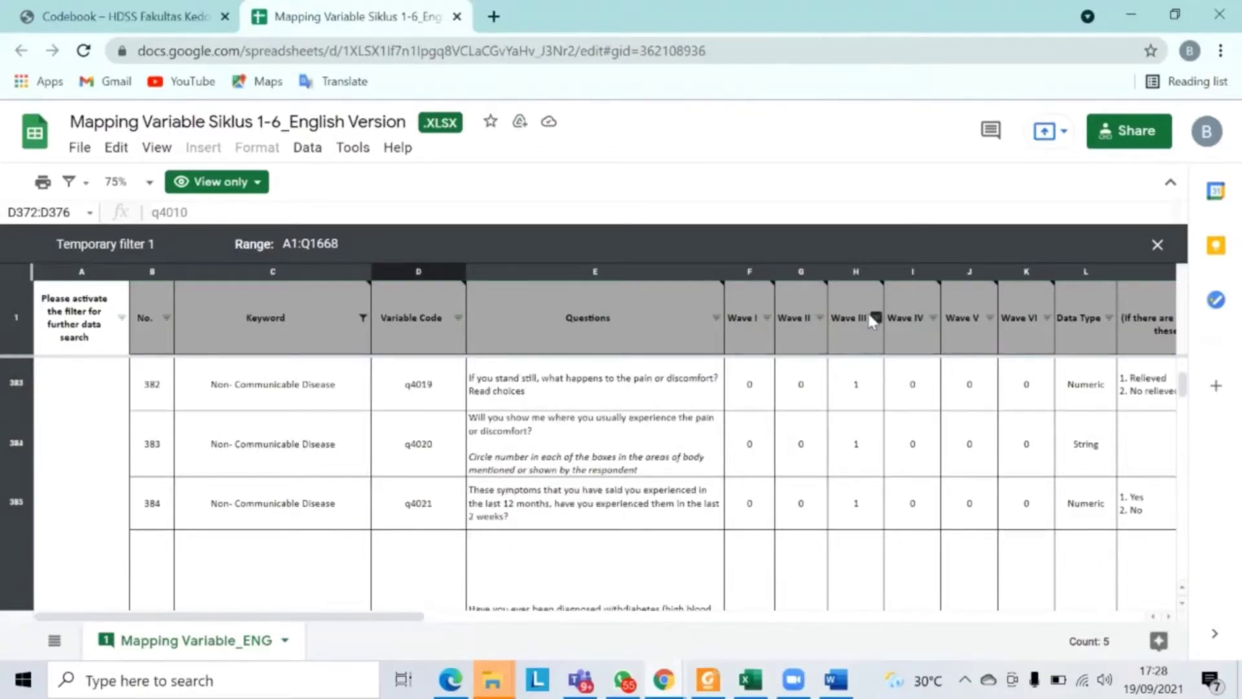
scroll(540, 464, up, 5)
drag(453, 387, 443, 606)
key(ctrl+c)
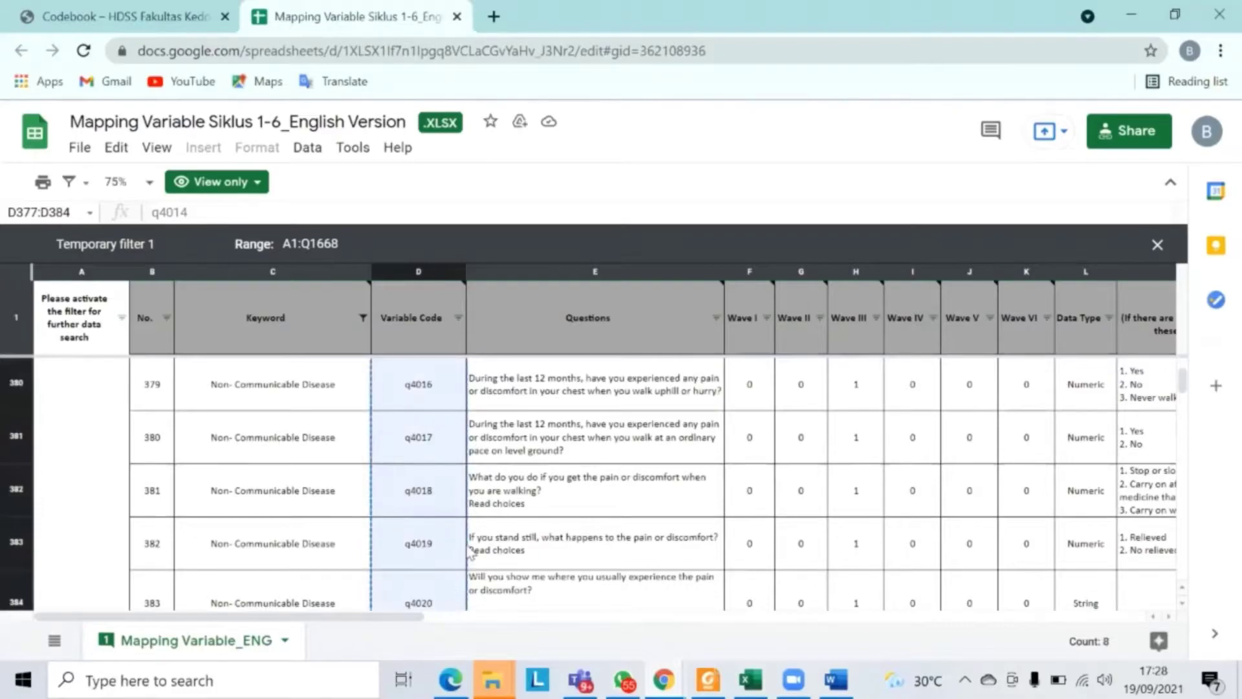
scroll(473, 552, down, 1)
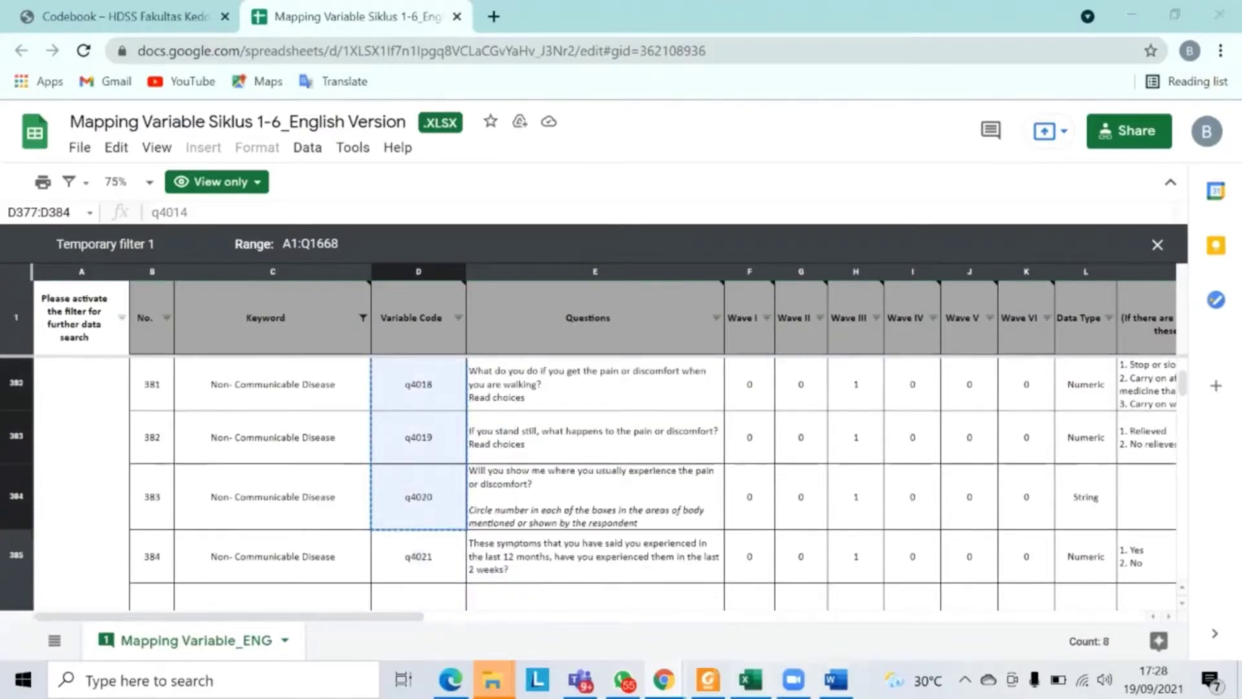
Paste the angina codes into Excel from C25, matching the destination formatting, and add the code q4021 in C33
key(alt+Tab)
click(326, 547)
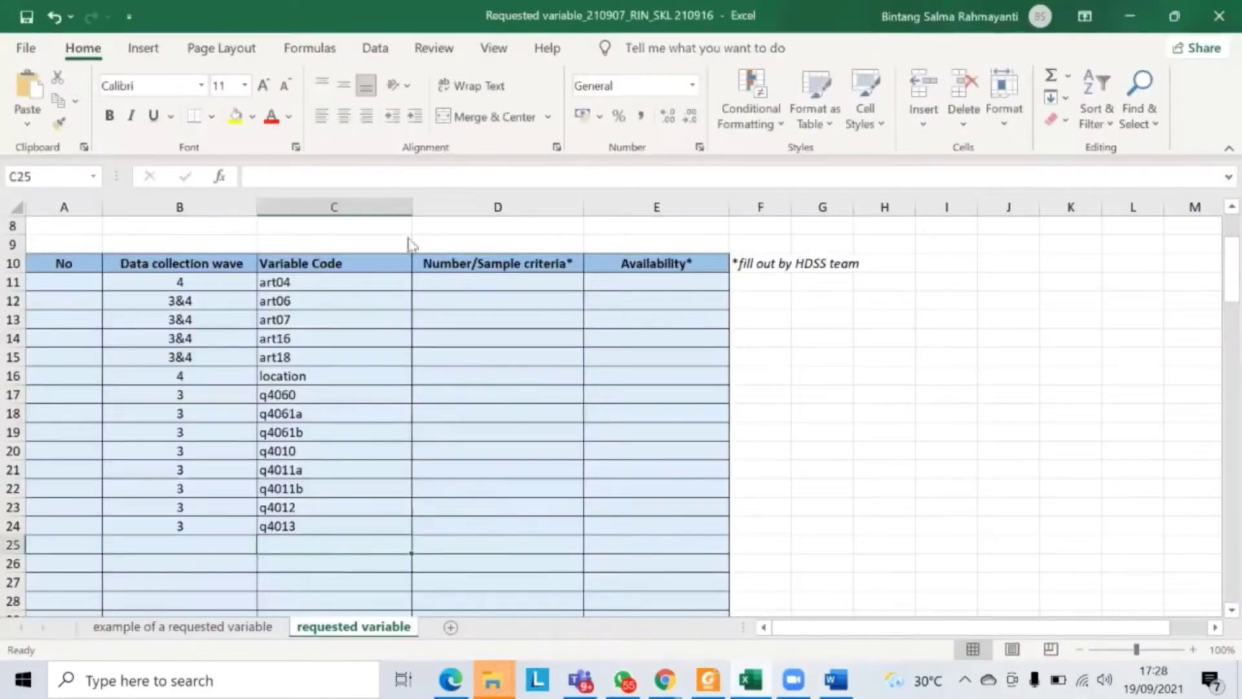
right_click(326, 547)
click(405, 119)
scroll(286, 485, down, 4)
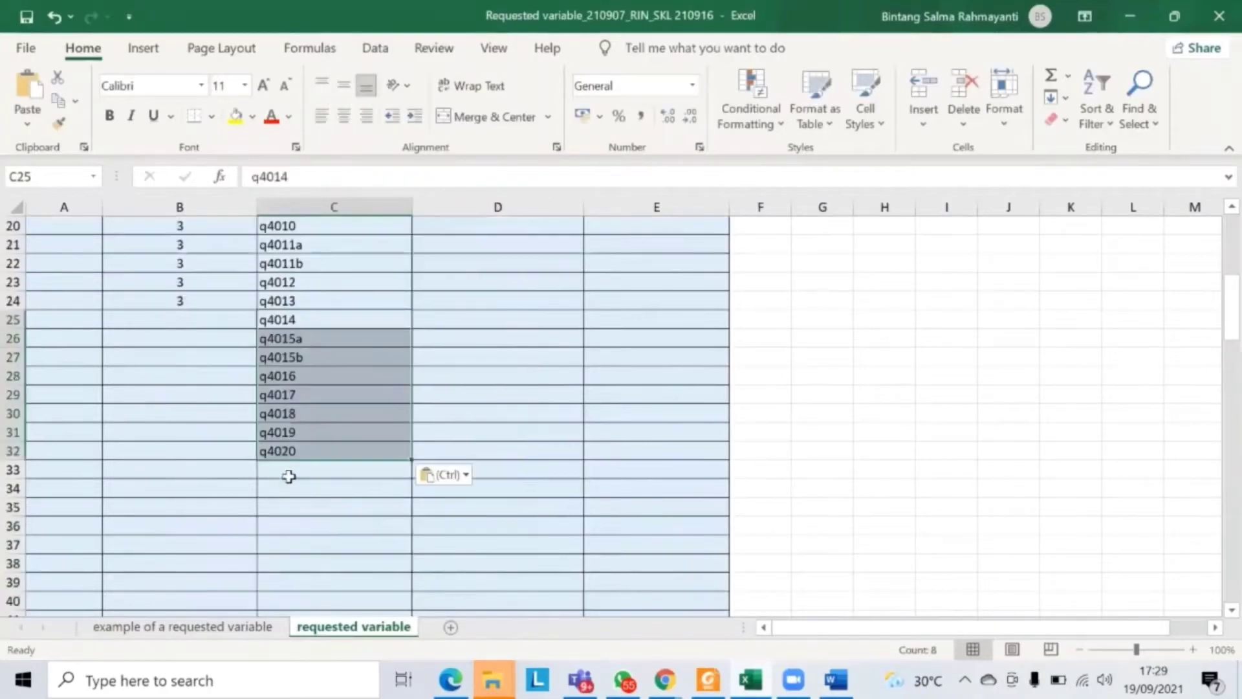
click(293, 468)
text(q4021)
key(Return)
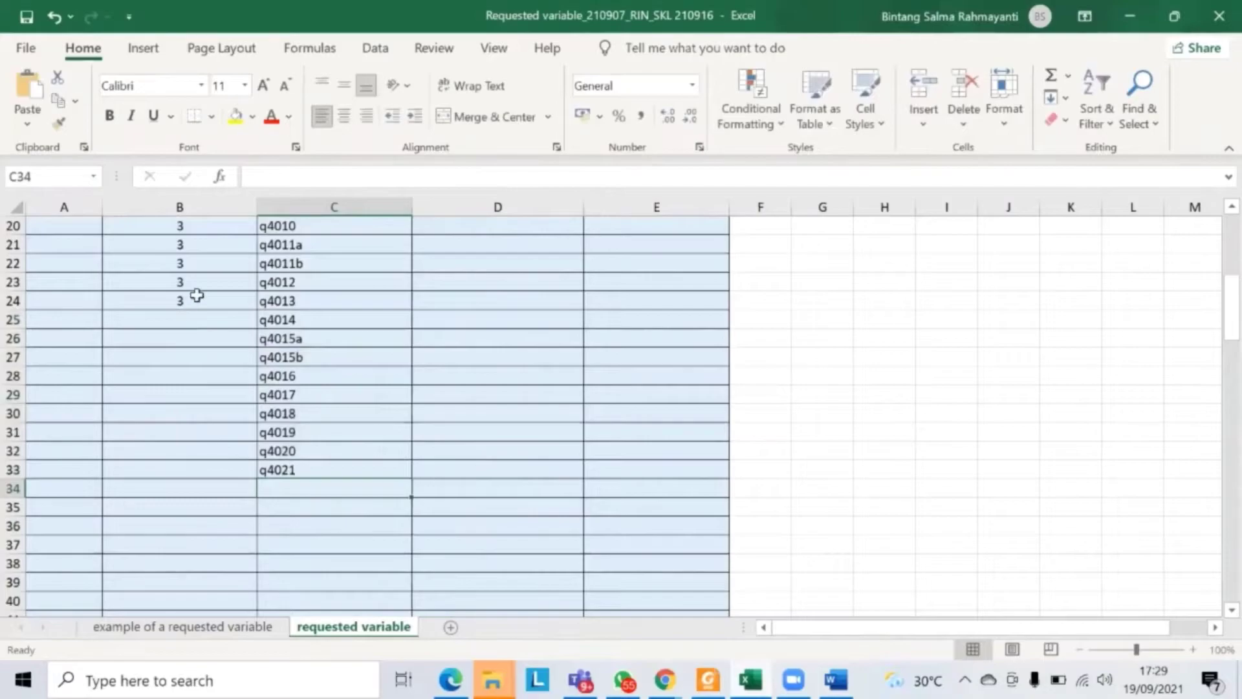
Fill the data collection wave 3 down from B24 to B33 for the angina codes
click(218, 296)
drag(257, 310, 324, 472)
click(324, 472)
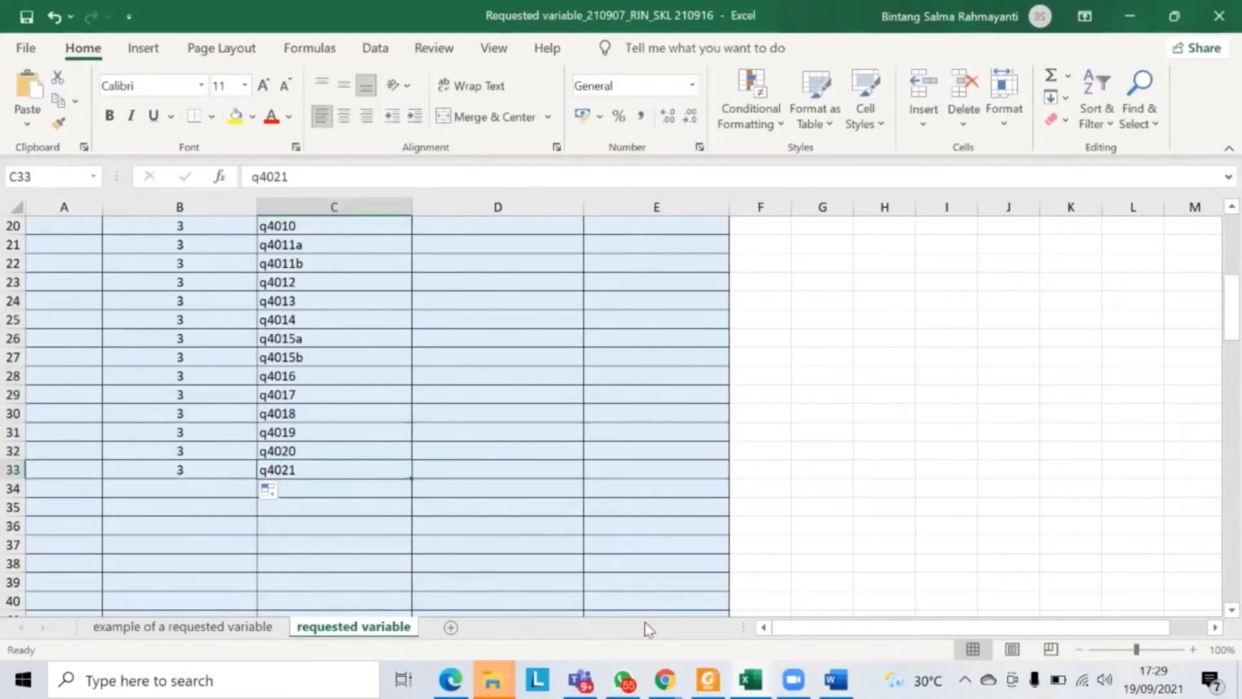
Find the diabetes questions in the online codebook and copy their variable codes q4022, q4023a, q4023b and q4024
key(alt+Tab)
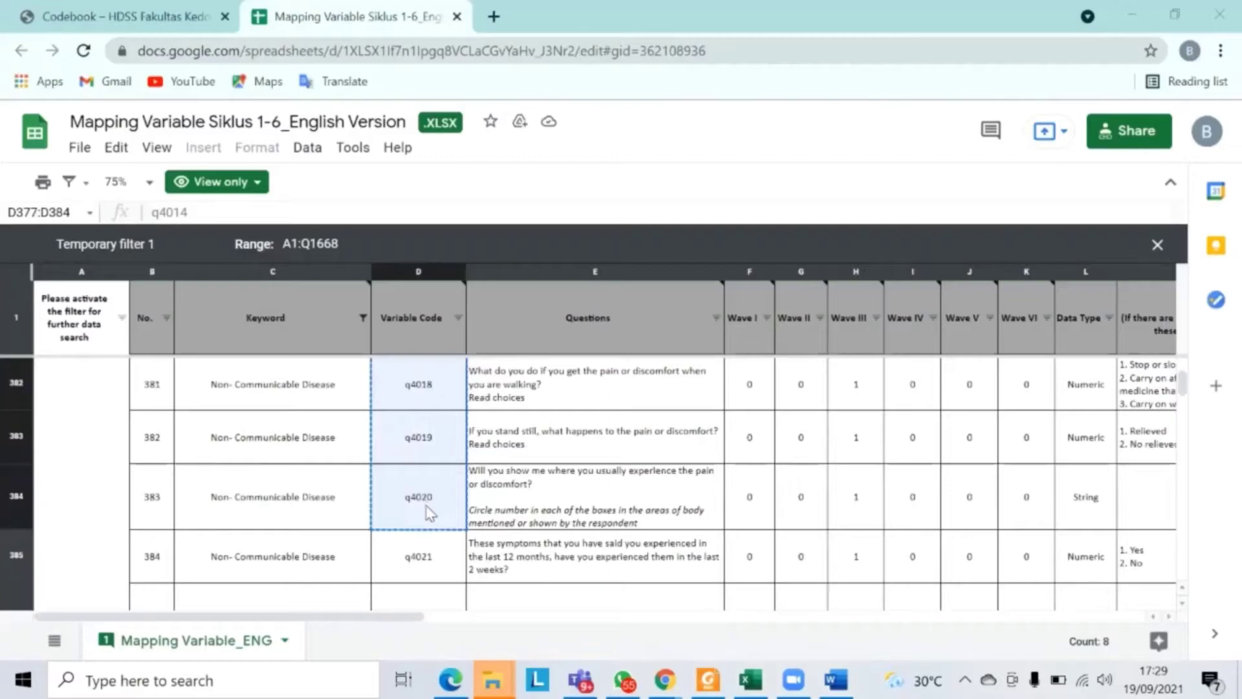
click(442, 545)
scroll(585, 477, down, 2)
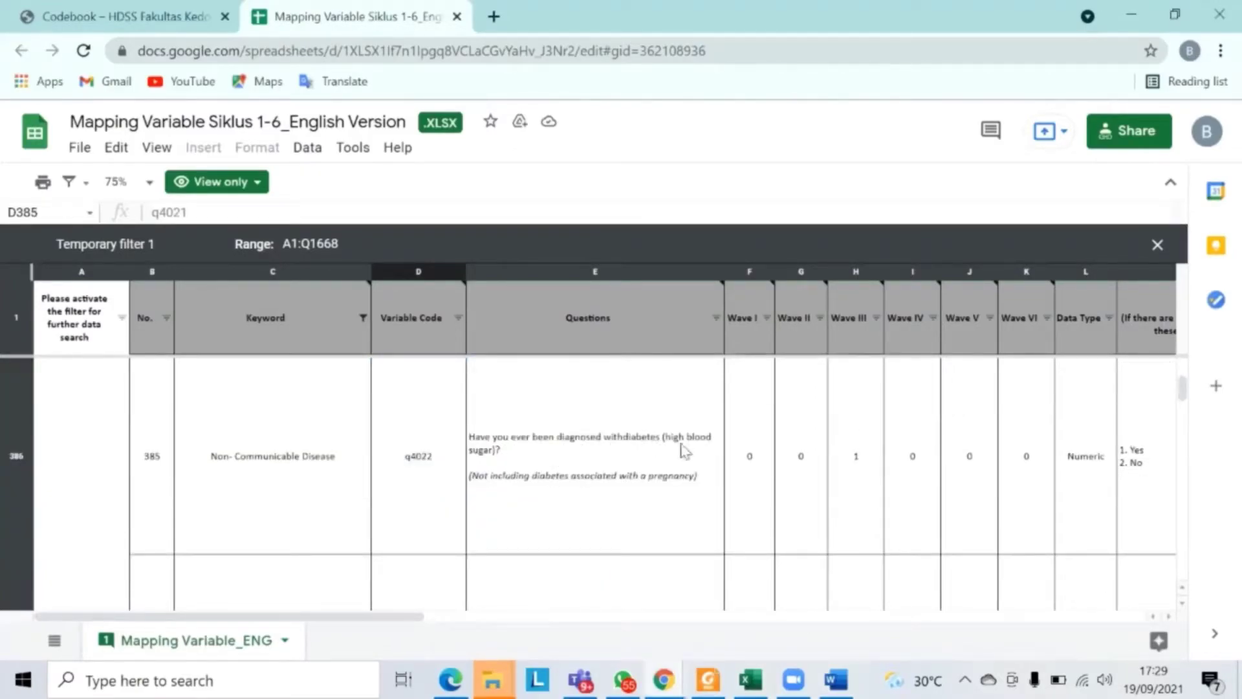
scroll(594, 465, down, 1)
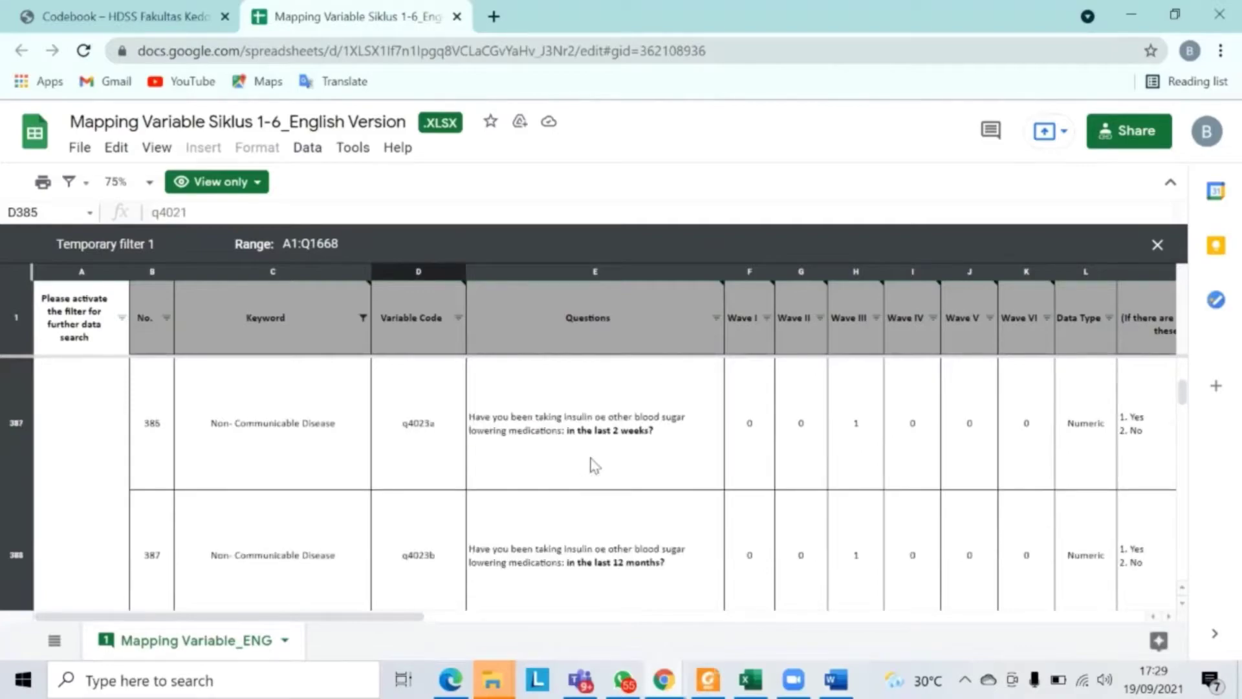
scroll(592, 467, down, 1)
scroll(402, 471, up, 1)
scroll(424, 437, up, 1)
click(443, 453)
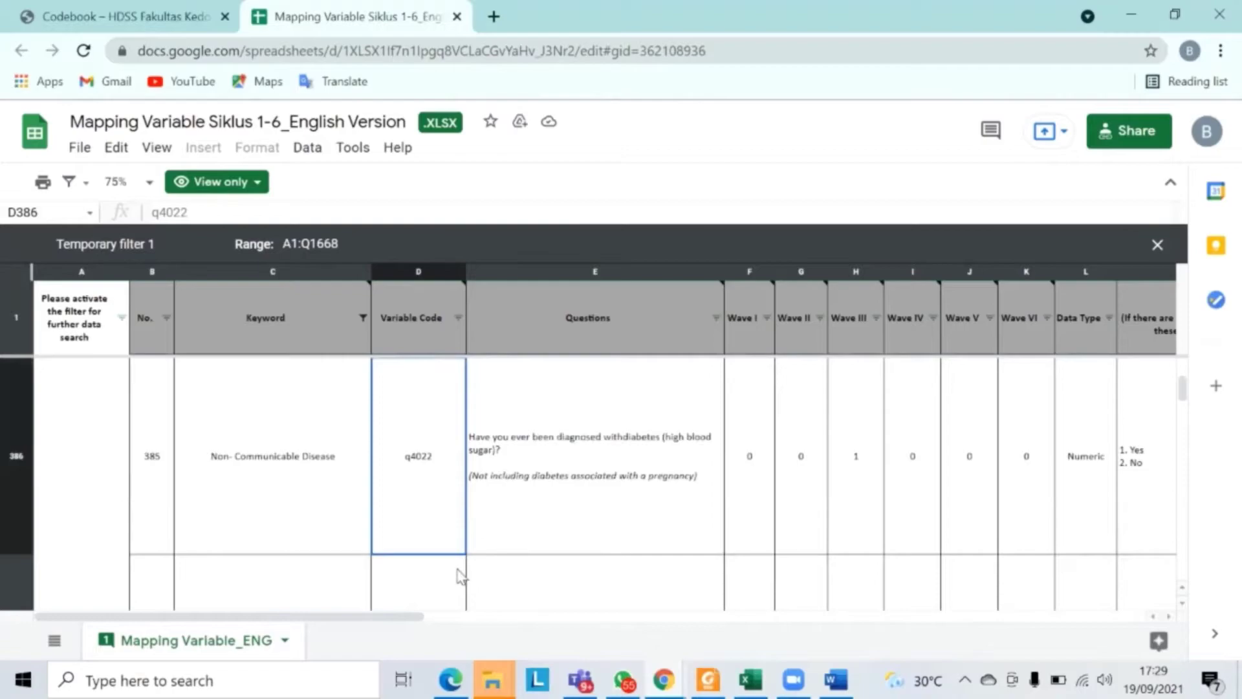
key(shift+Down)
scroll(453, 491, down, 1)
key(shift+Down)
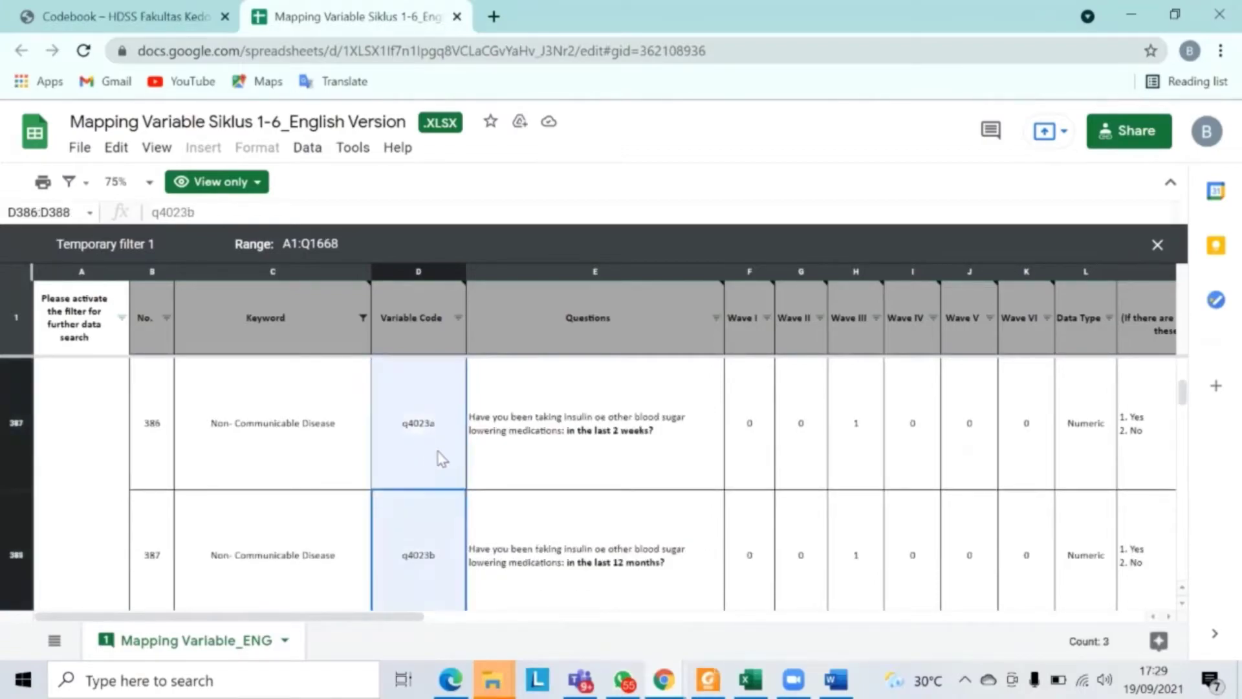
scroll(442, 461, down, 2)
key(shift+Down)
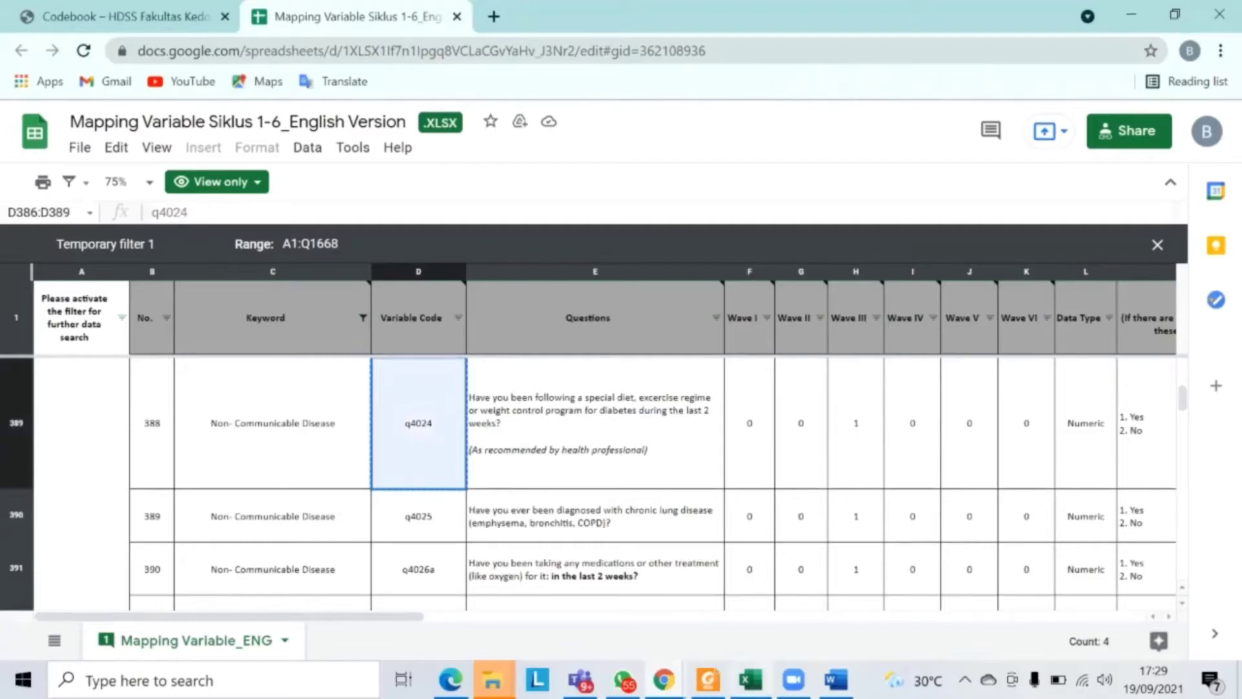
Paste the diabetes codes into Excel from C34, matching the destination formatting, and fill wave 3 down to B37
key(alt+Tab)
click(316, 489)
right_click(318, 489)
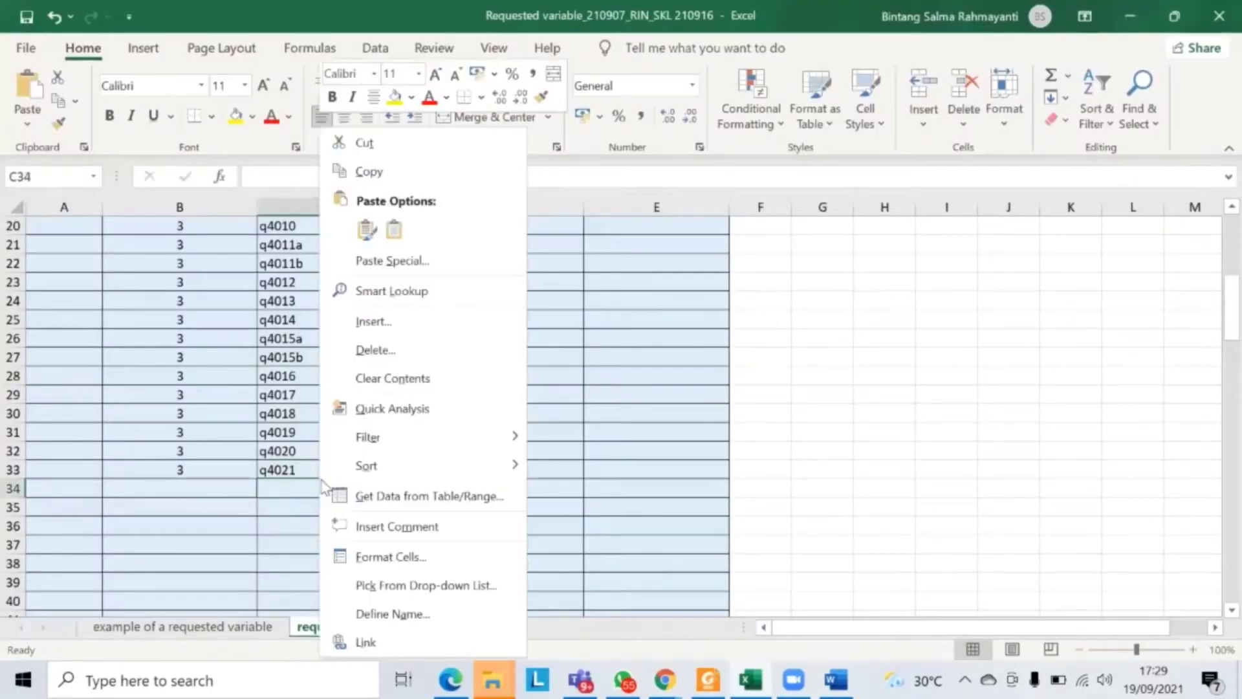
click(396, 229)
click(248, 467)
drag(256, 477, 252, 546)
click(331, 543)
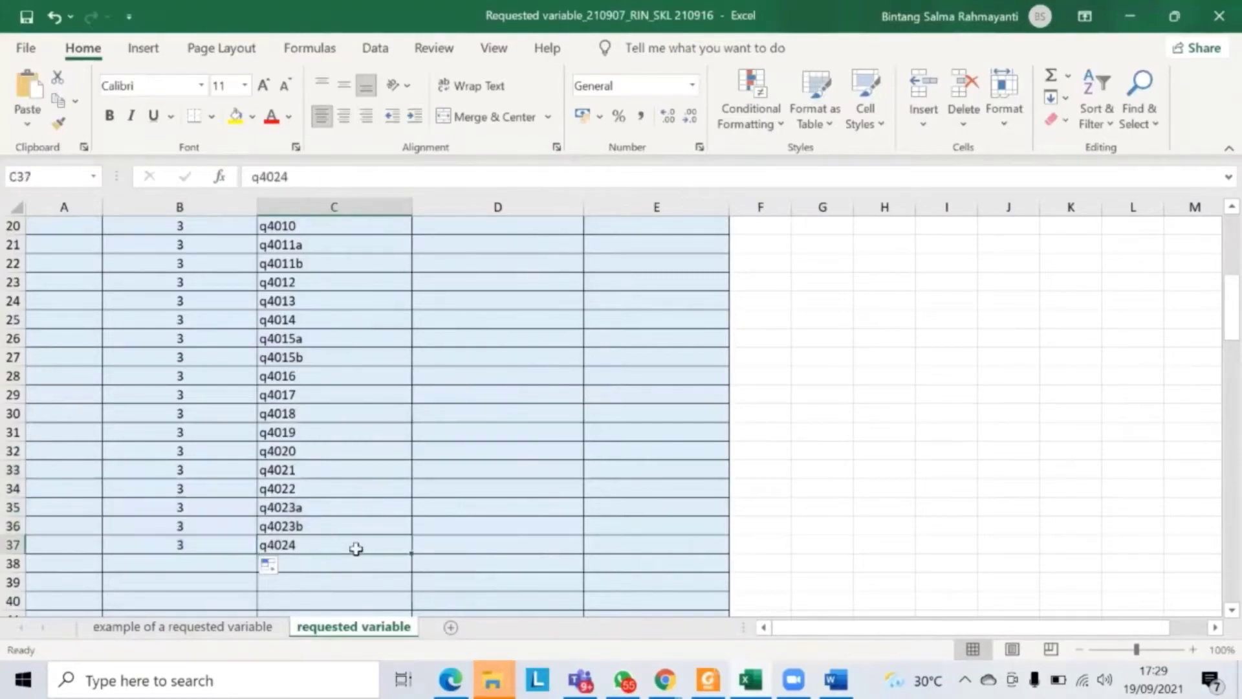
Return to the online codebook and copy the chronic lung disease codes q4025, q4026a and q4026b
mouse_move(750, 680)
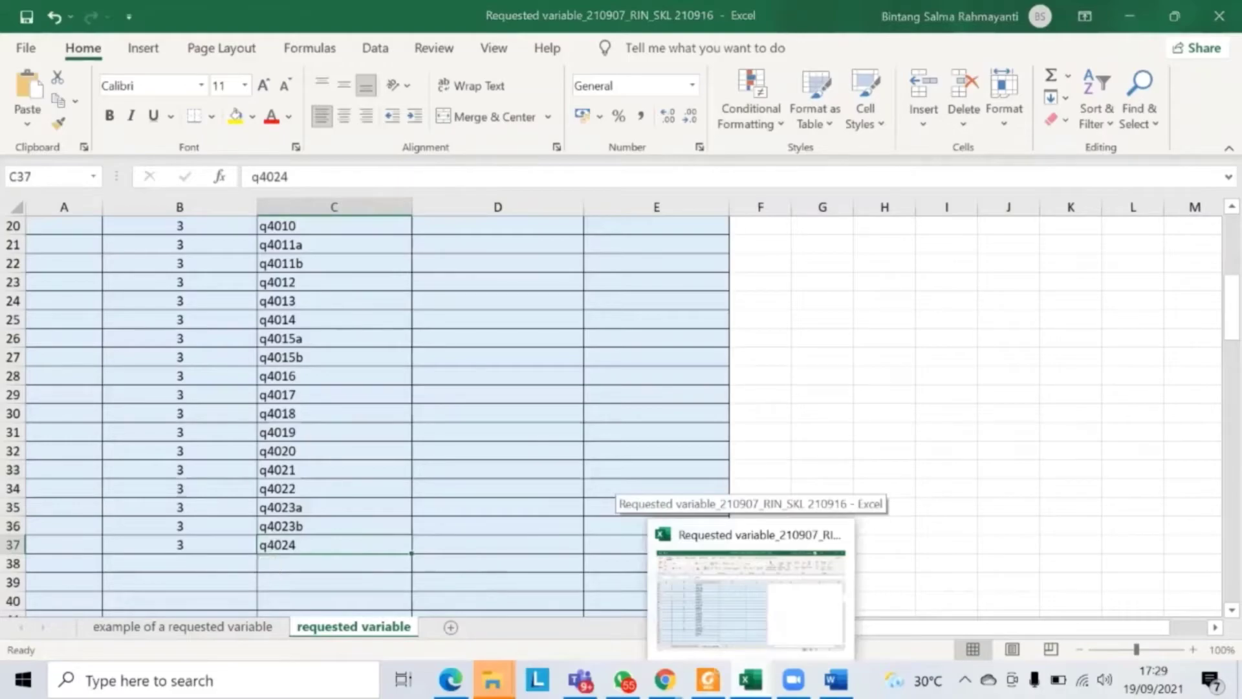
click(665, 679)
click(443, 521)
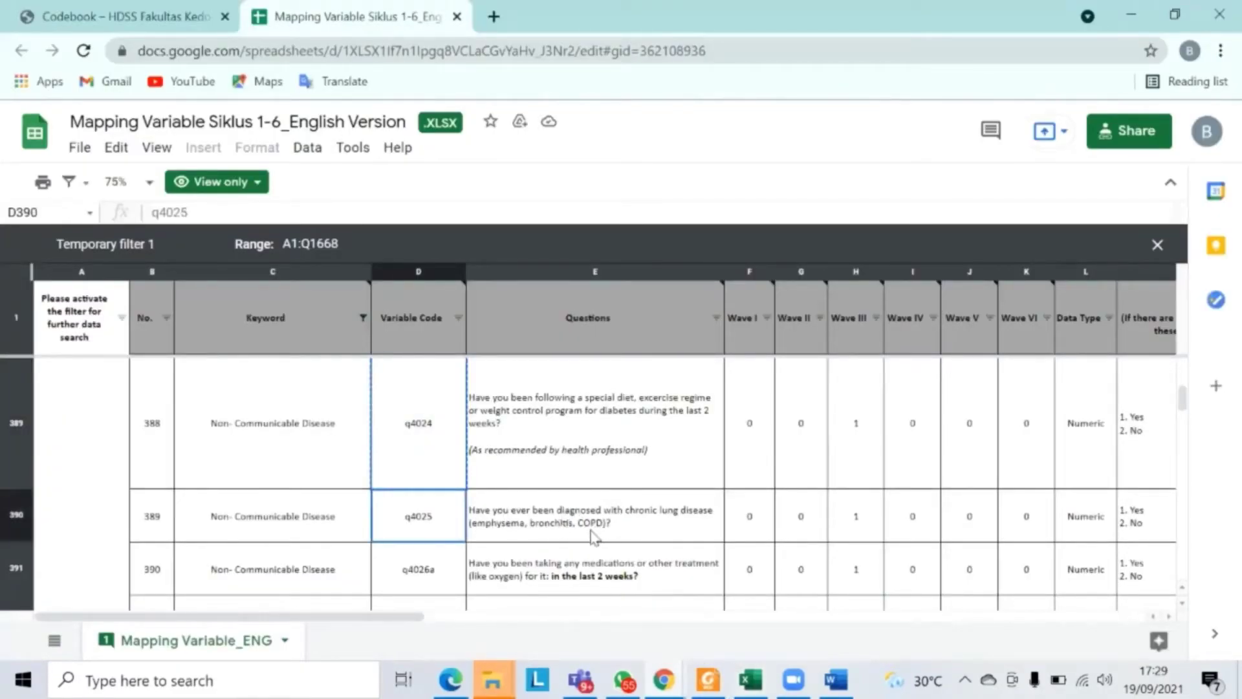
scroll(446, 542, down, 2)
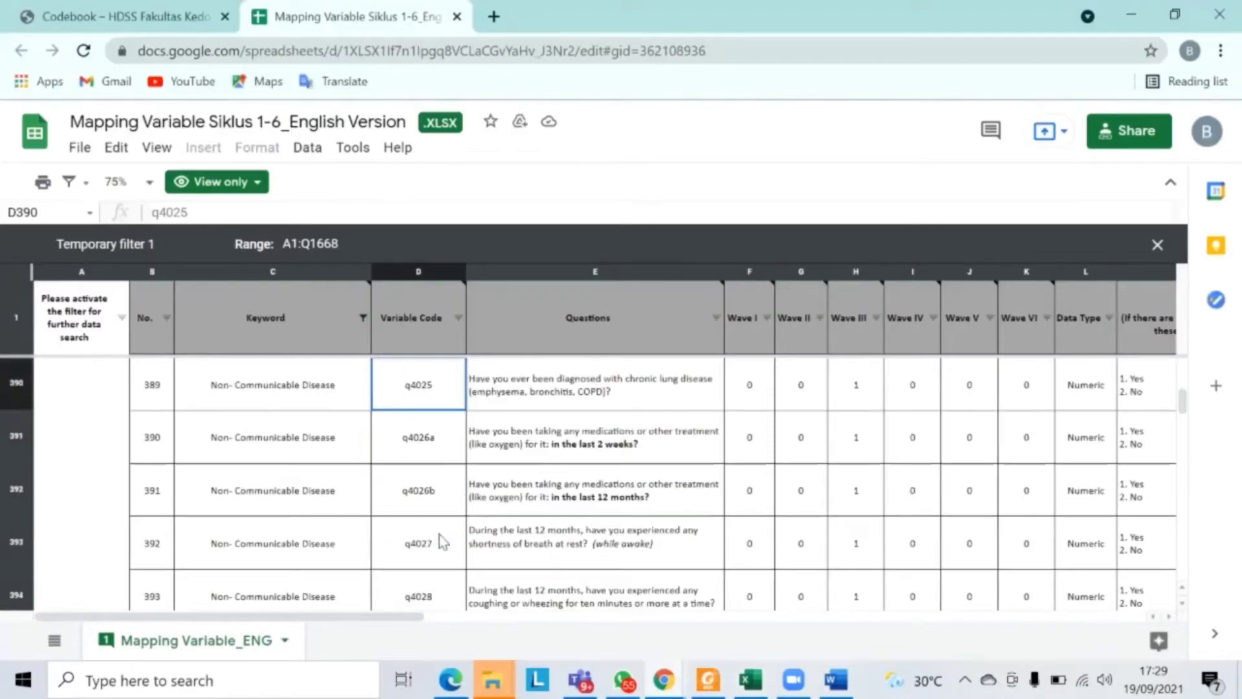
shift+click(442, 459)
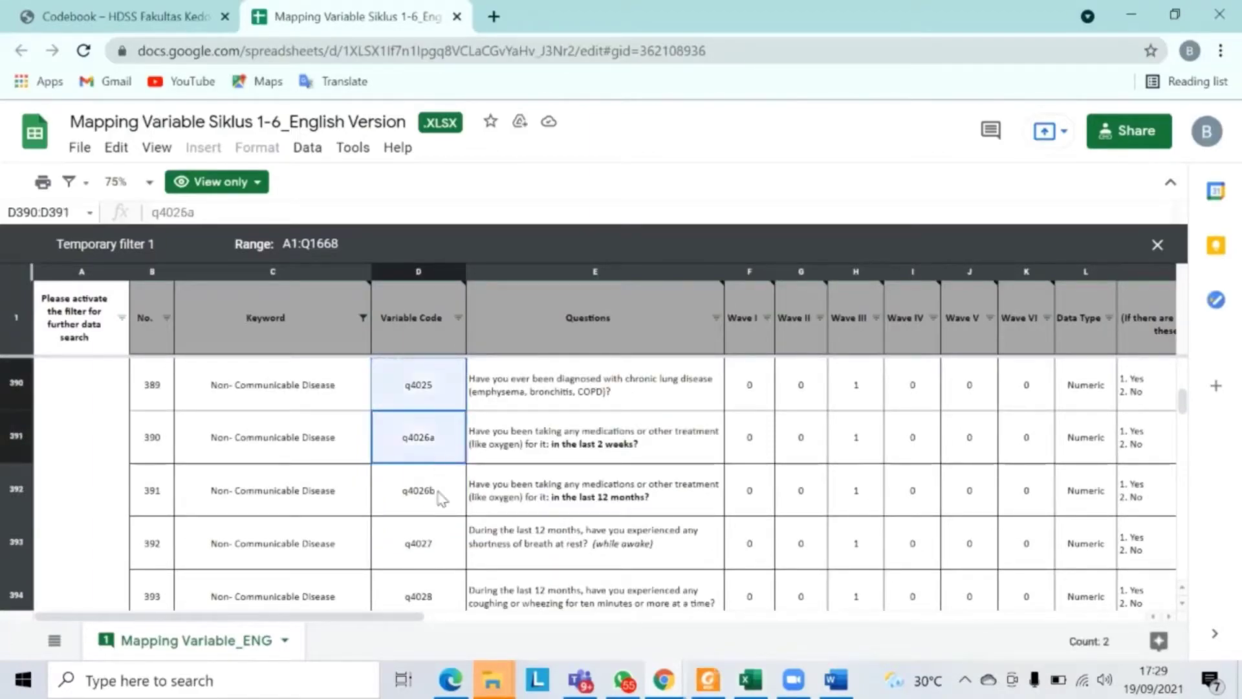
shift+click(439, 503)
key(ctrl+c)
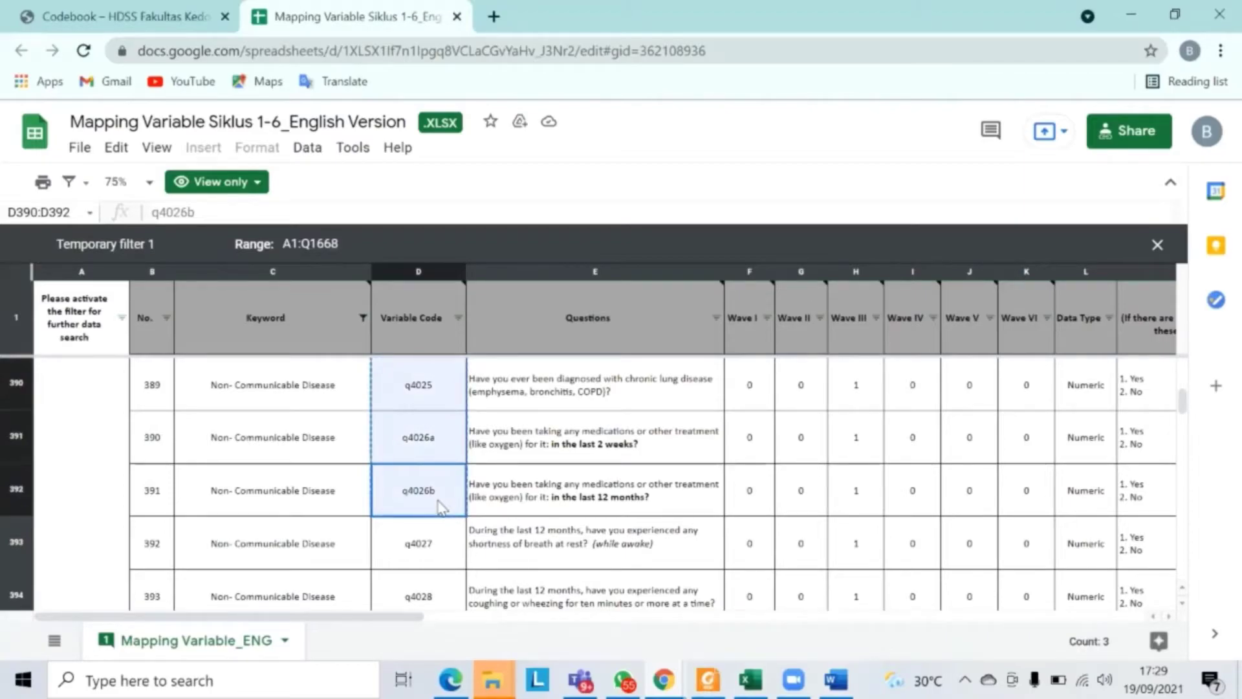
Paste the lung disease codes into Excel from C38, matching the destination formatting, and fill wave 3 down to B40
key(alt+Tab)
click(326, 566)
right_click(326, 569)
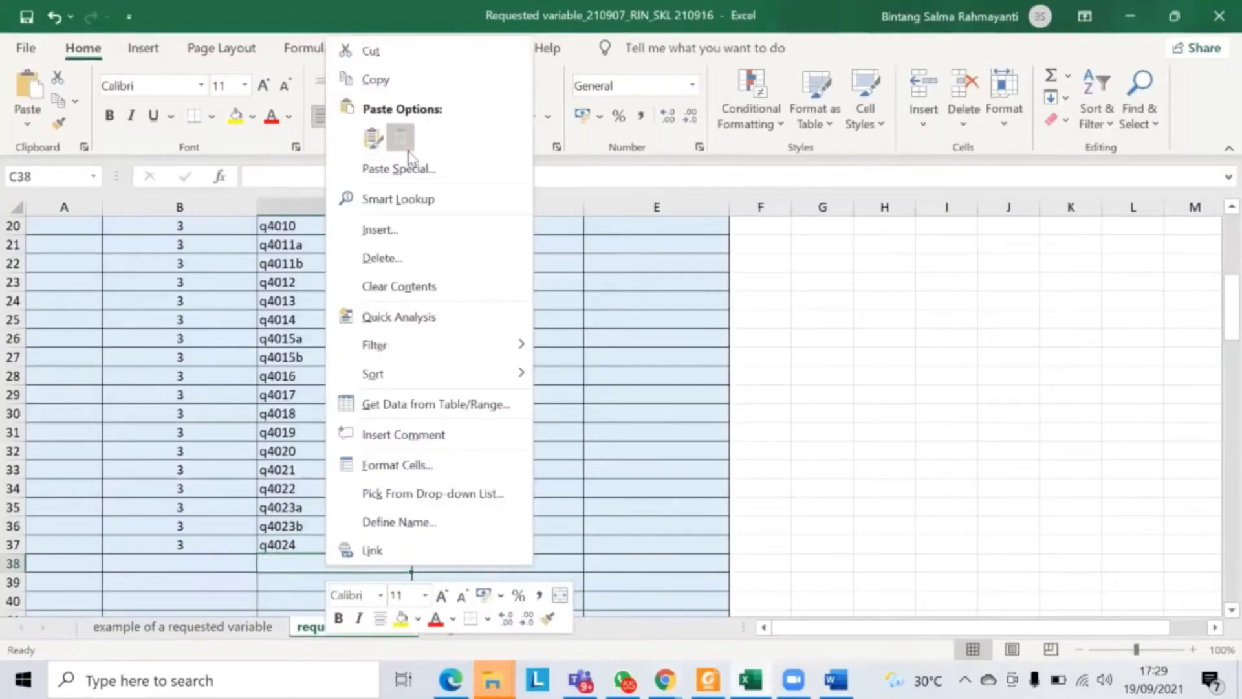
click(399, 135)
click(257, 549)
drag(257, 549, 253, 605)
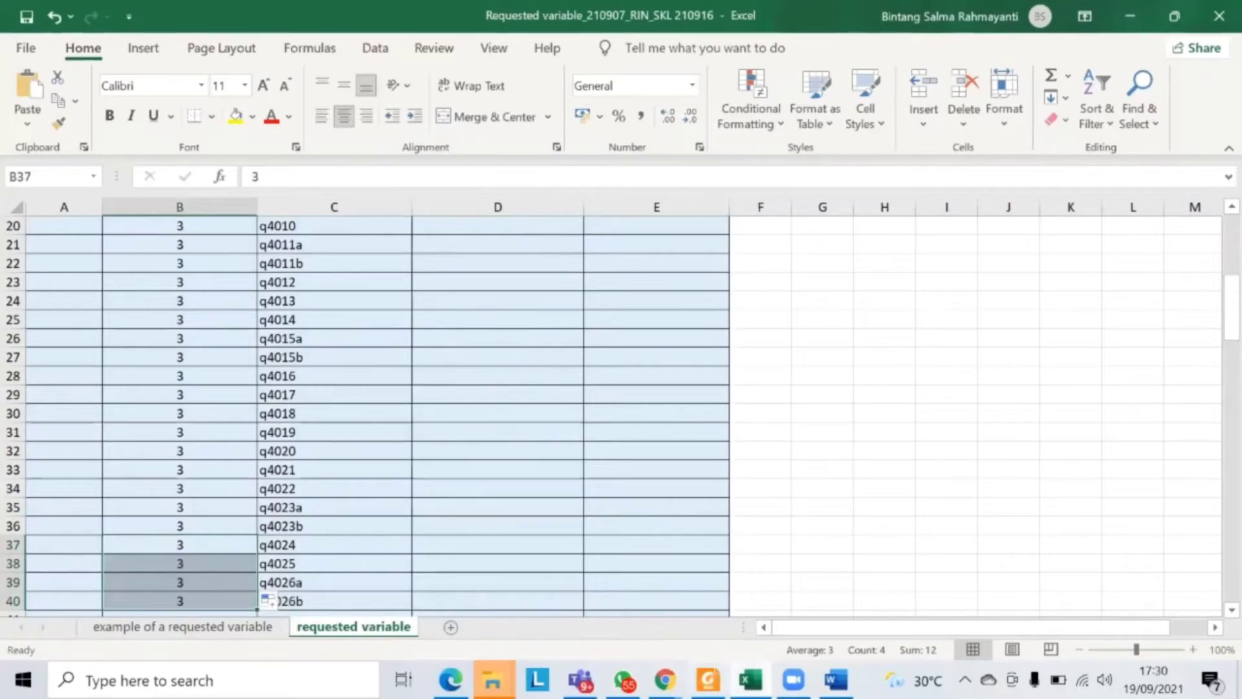
Check the numbered list of needed variables in the draft proposal PDF and return to the Excel workbook
key(alt+Tab)
key(alt+Tab)
scroll(453, 479, down, 1)
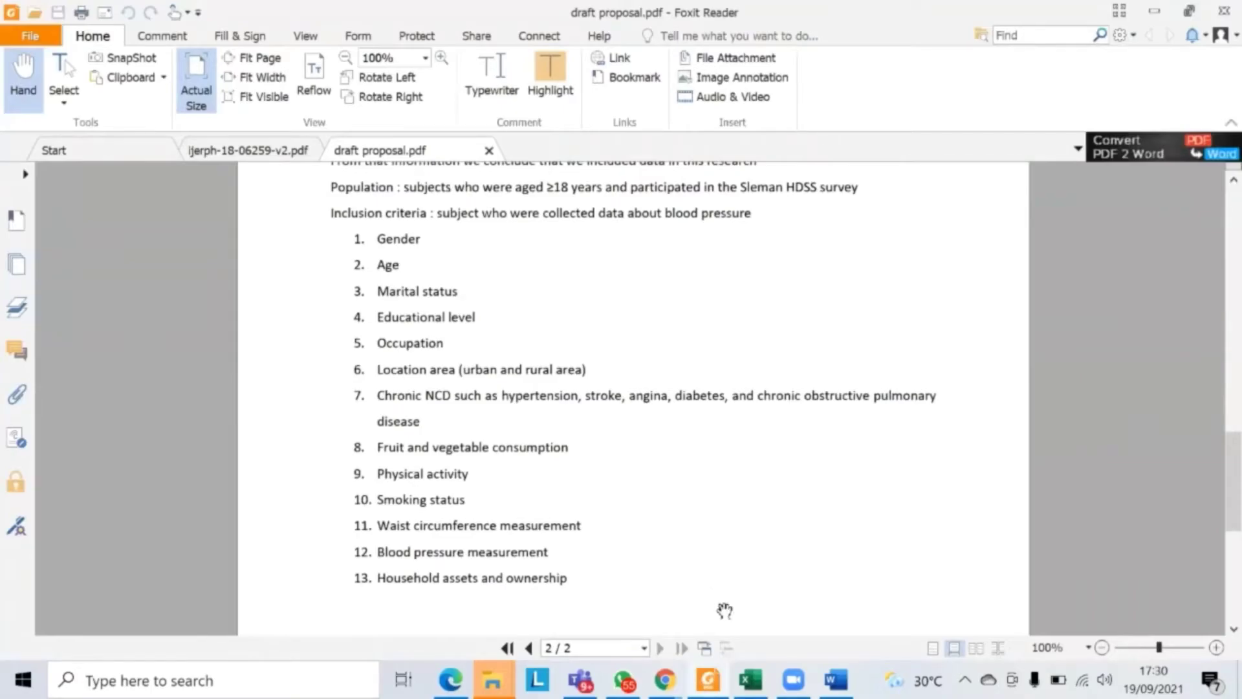
key(alt+Tab)
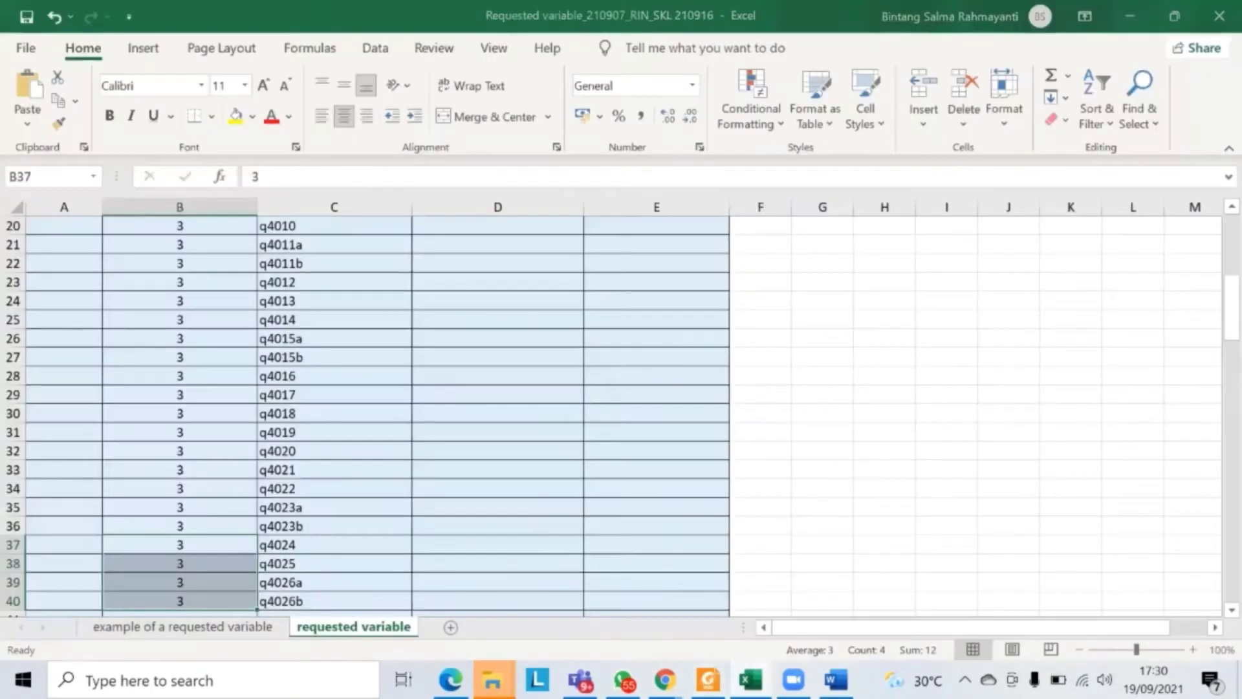
Switch to the online codebook and filter the Keyword column to only consumption of vegetables and consumption of fruit
key(alt+Tab)
click(364, 318)
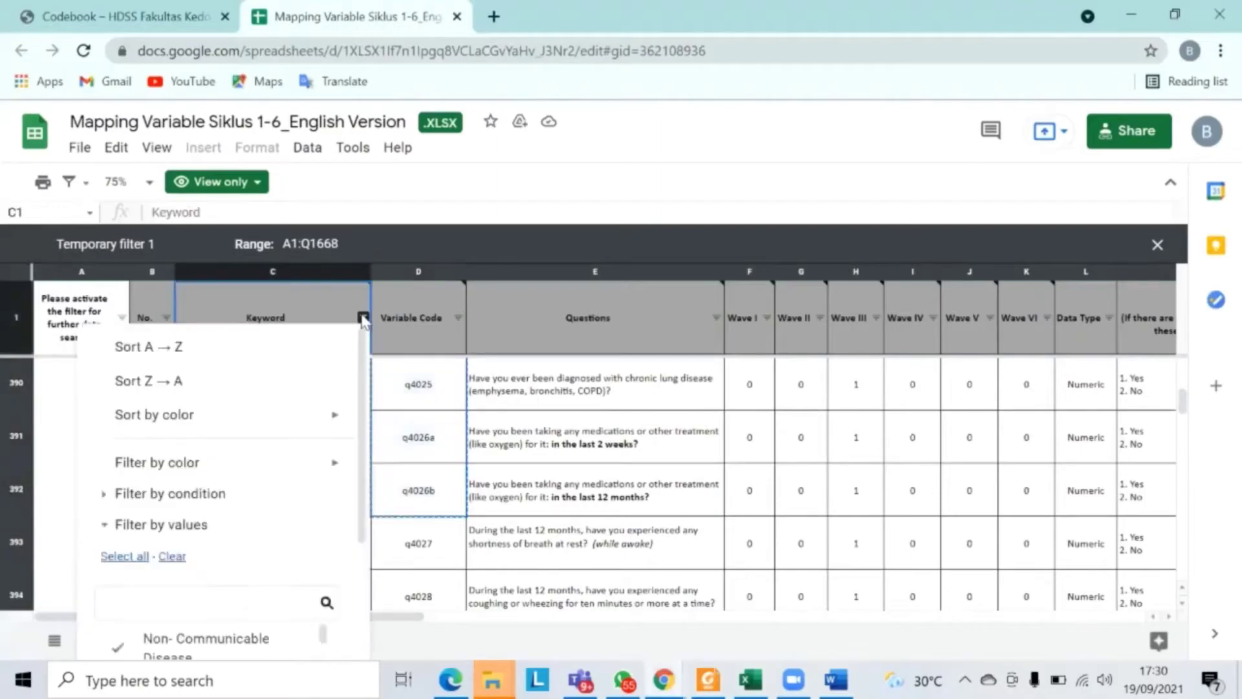
click(171, 555)
click(249, 602)
text(ve)
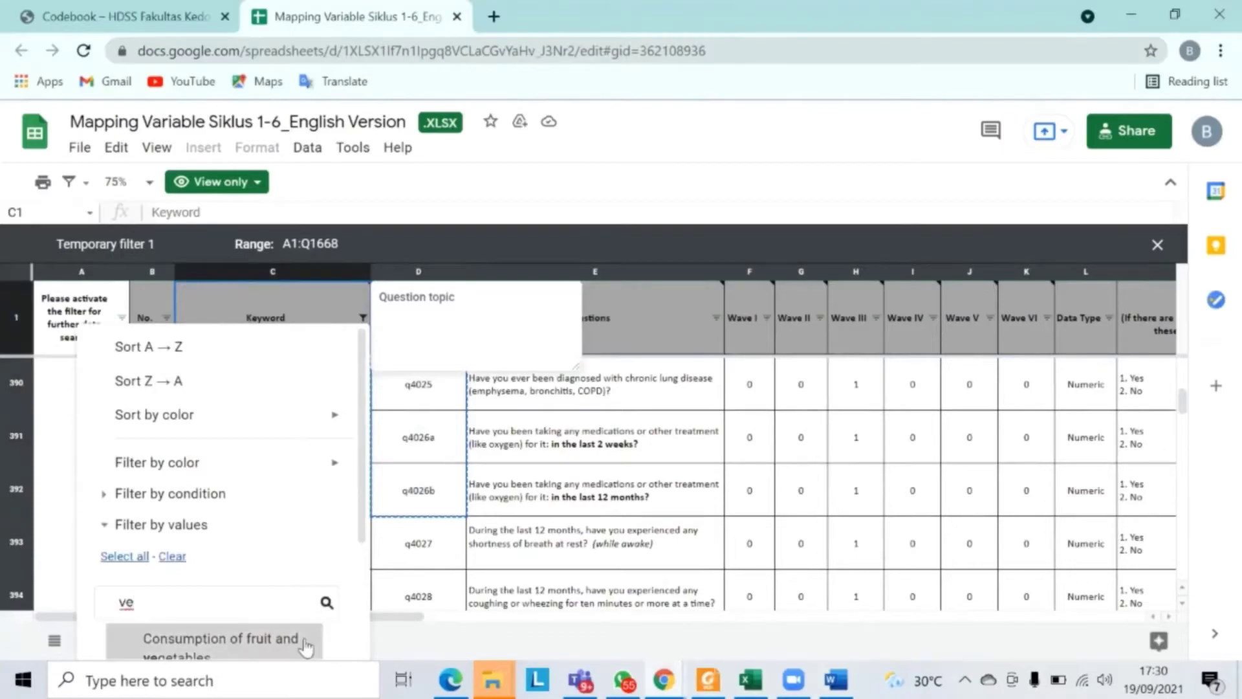
scroll(304, 640, down, 2)
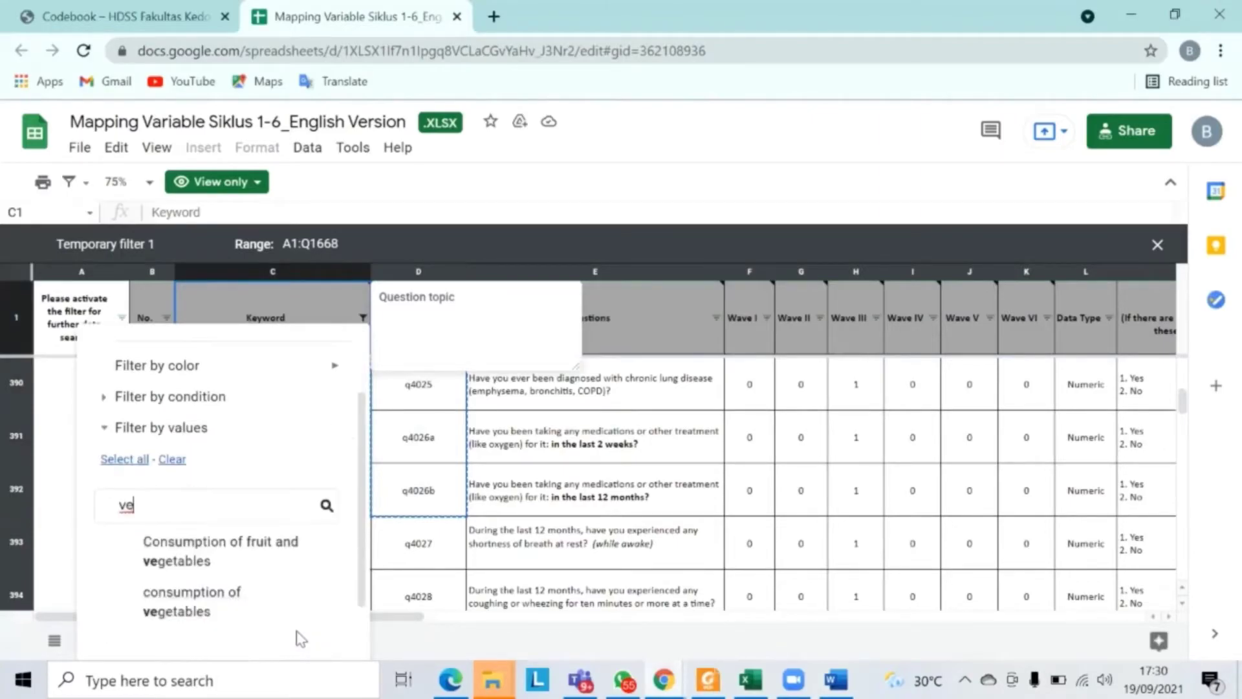
click(213, 611)
key(BackSpace)
key(BackSpace)
text(frui)
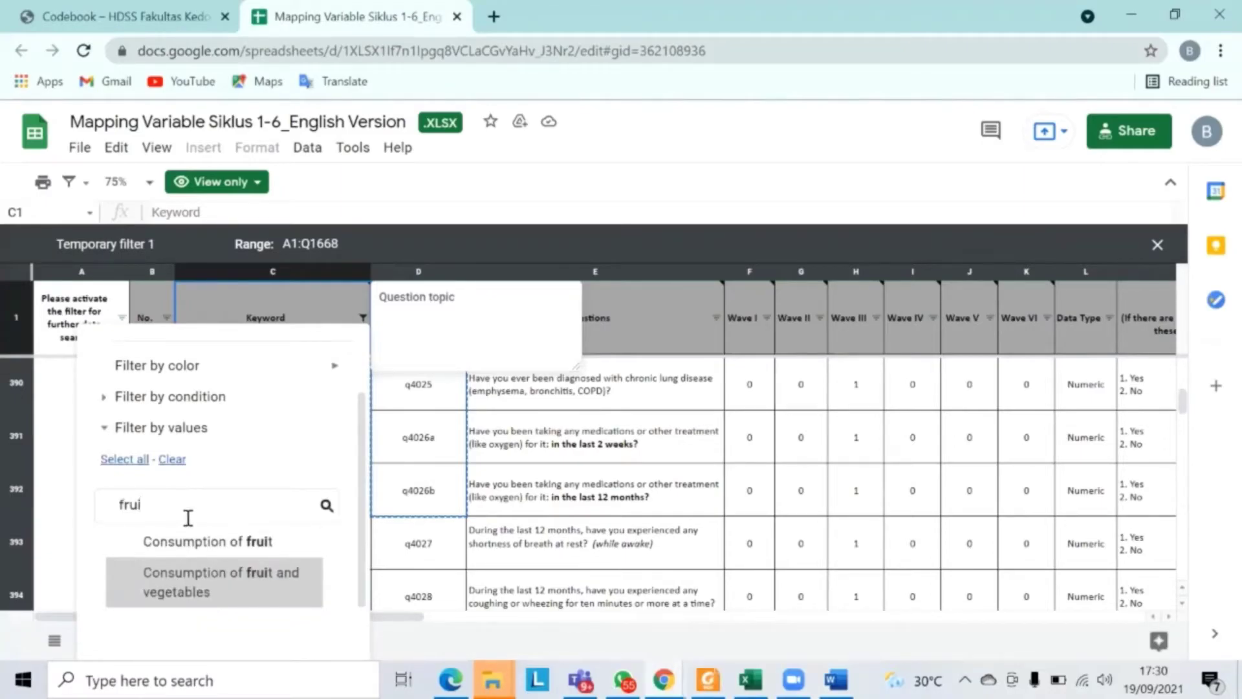
scroll(196, 550, down, 1)
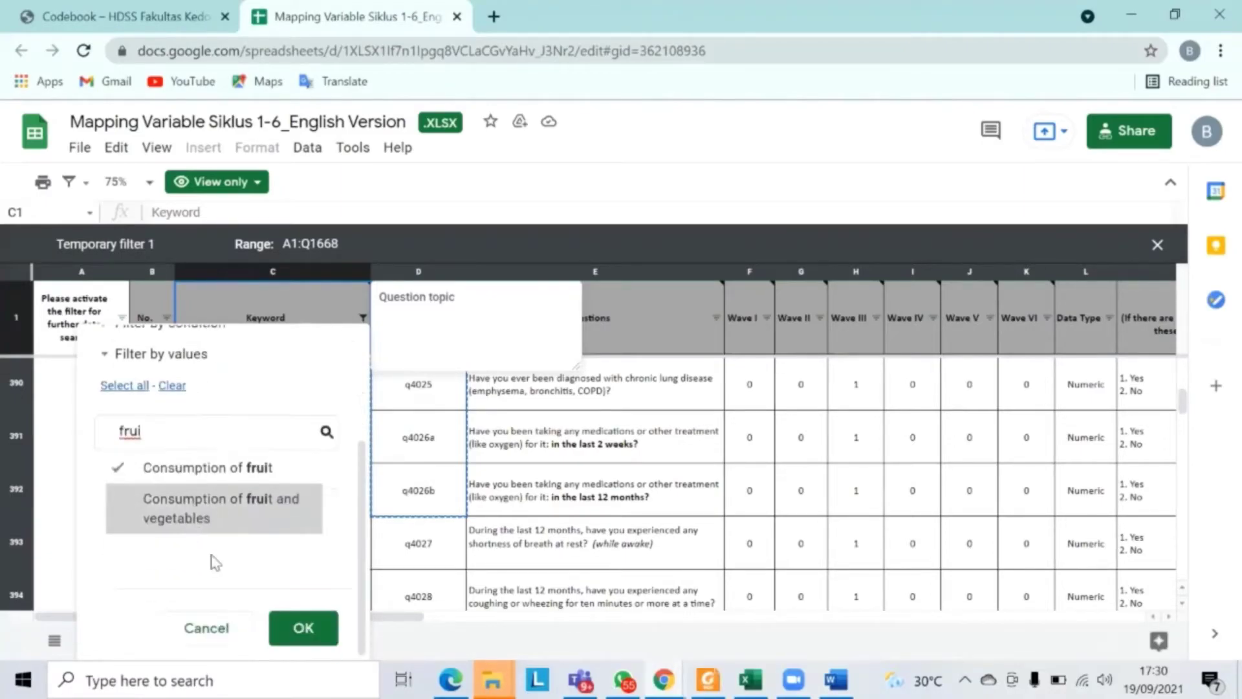
click(314, 630)
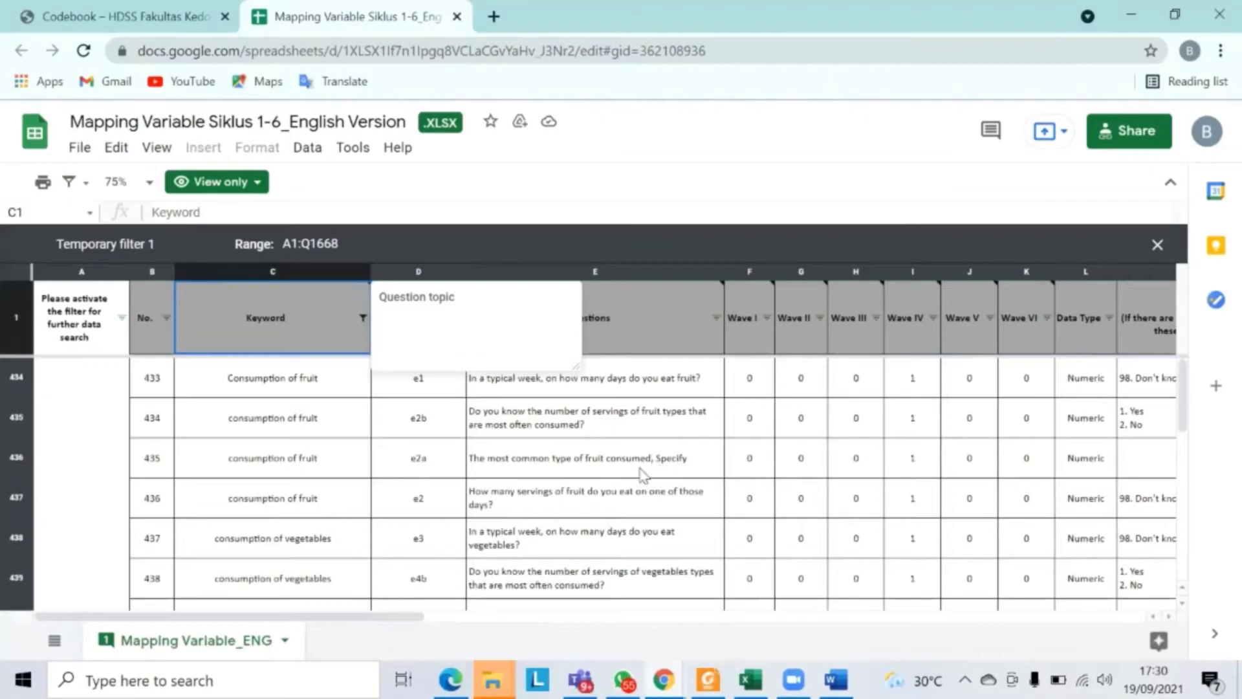
Look through the filtered questions and copy the fruit and vegetable variable codes from e1 to e4 in D434:D441
scroll(623, 519, down, 2)
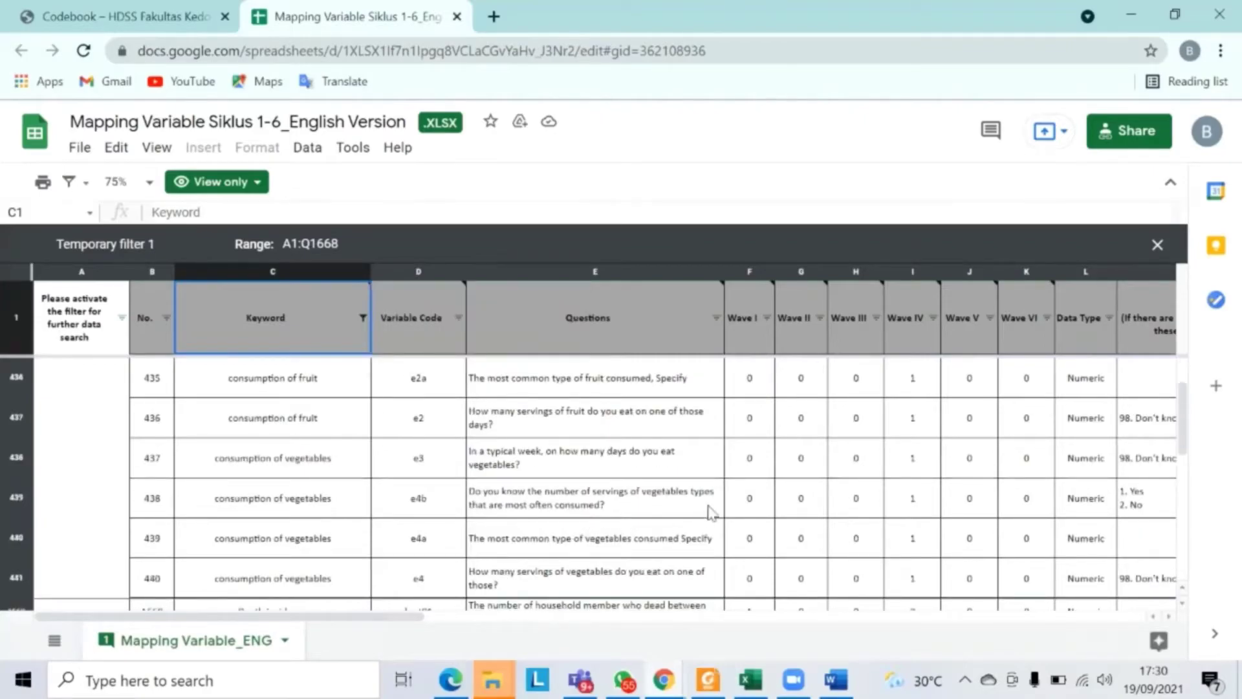
scroll(416, 527, down, 1)
scroll(416, 505, up, 4)
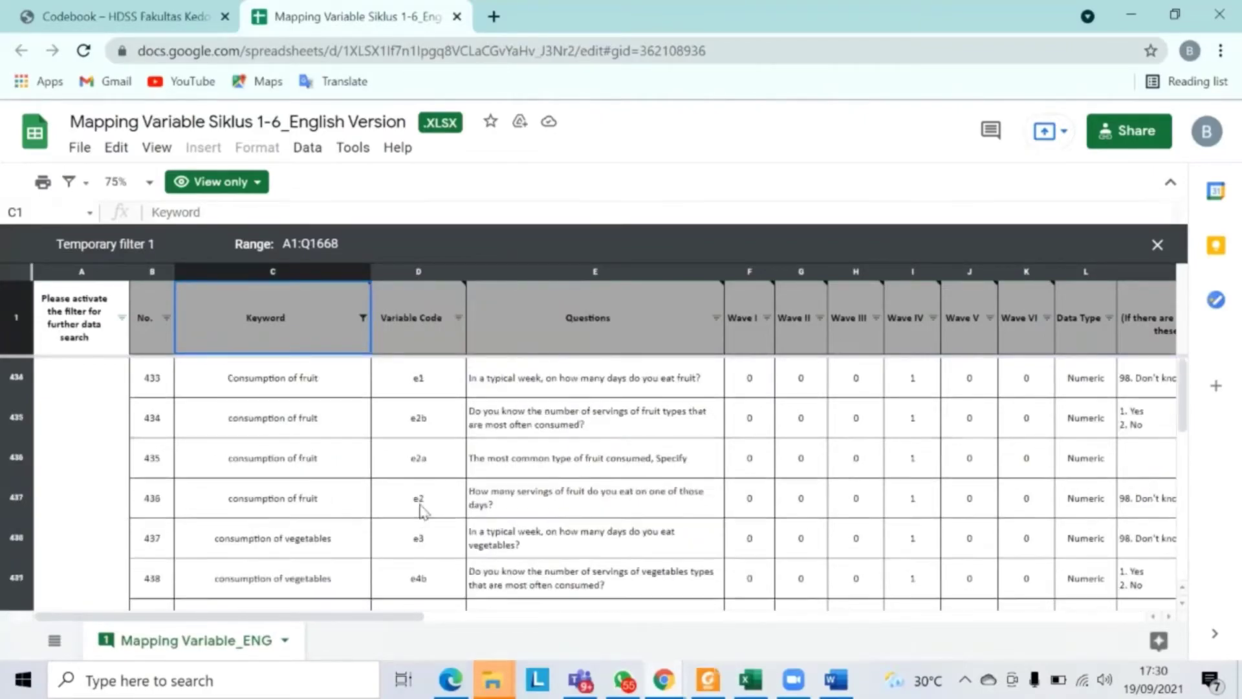
drag(417, 381, 439, 553)
key(ctrl+c)
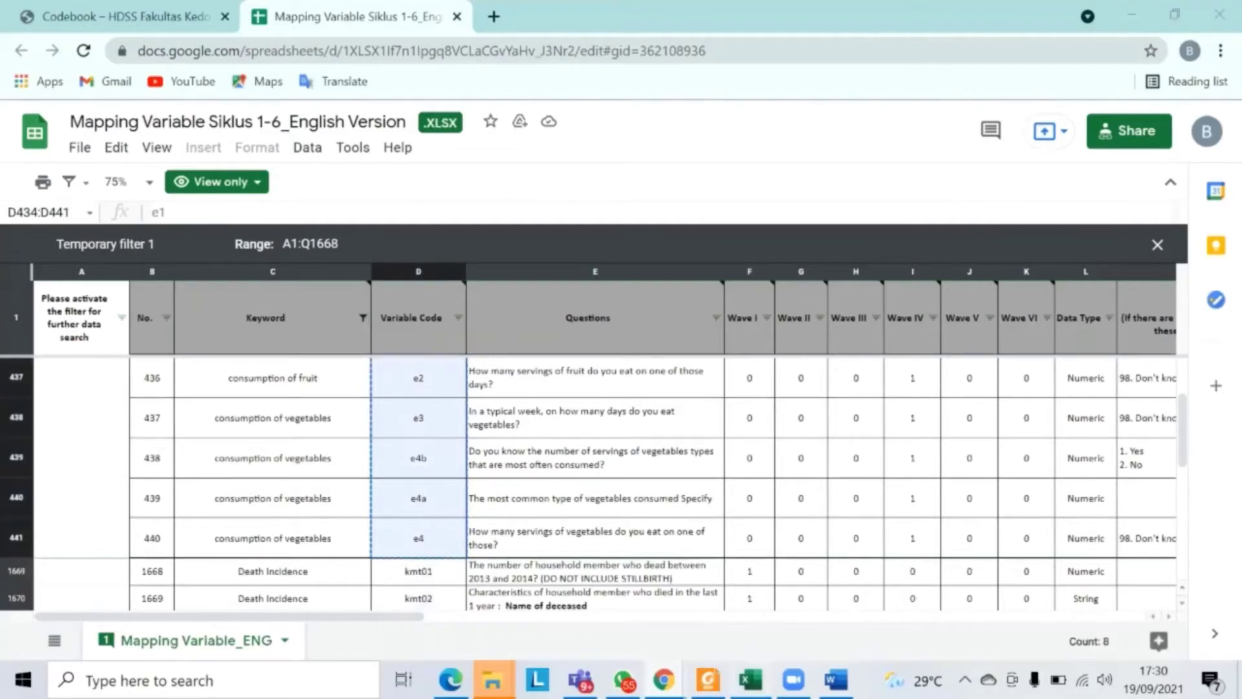
Paste the fruit and vegetable codes into the Excel request list from C41, matching the destination formatting
key(alt+Tab)
scroll(380, 568, down, 2)
click(351, 510)
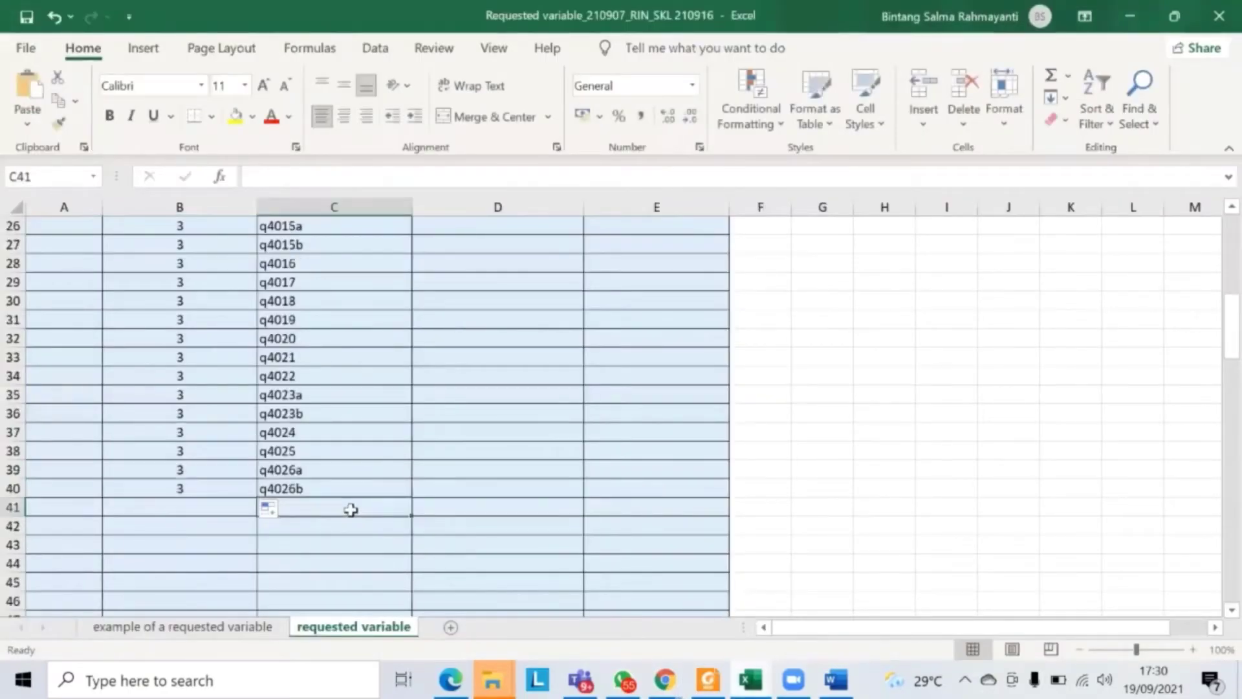
right_click(350, 510)
click(424, 233)
scroll(336, 495, down, 2)
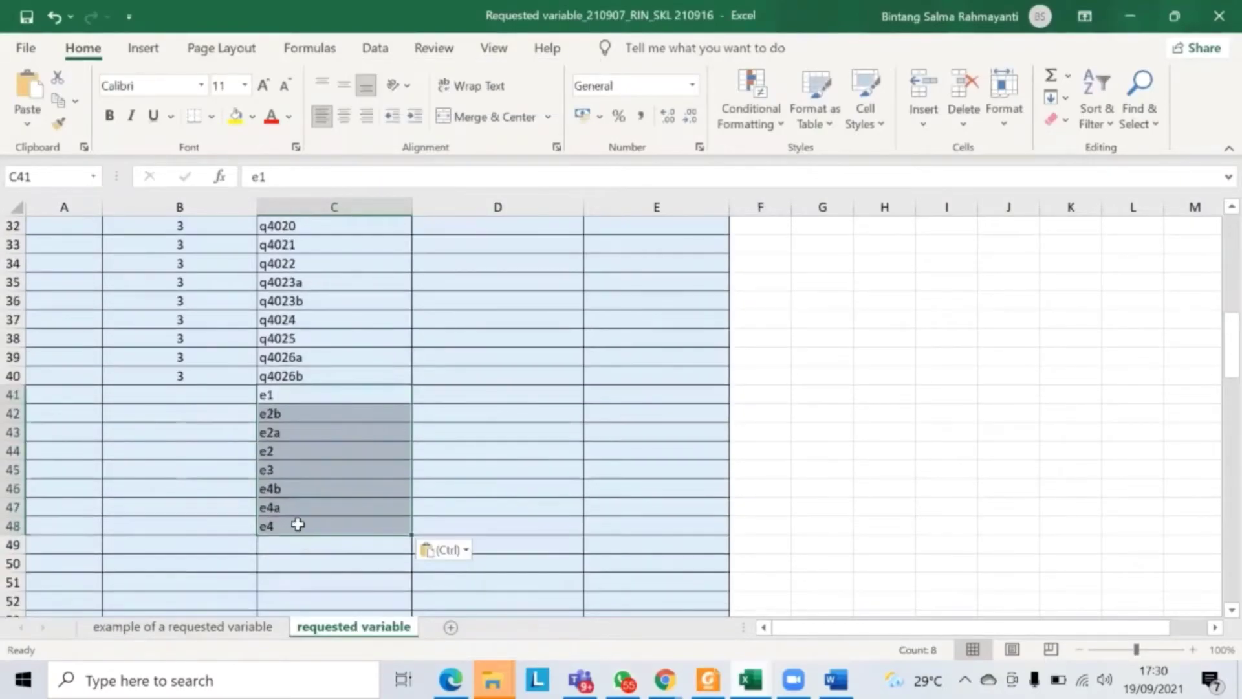
Enter wave 4 in B41 and fill it down to B48 beside the fruit and vegetable codes
click(207, 391)
click(222, 373)
click(244, 396)
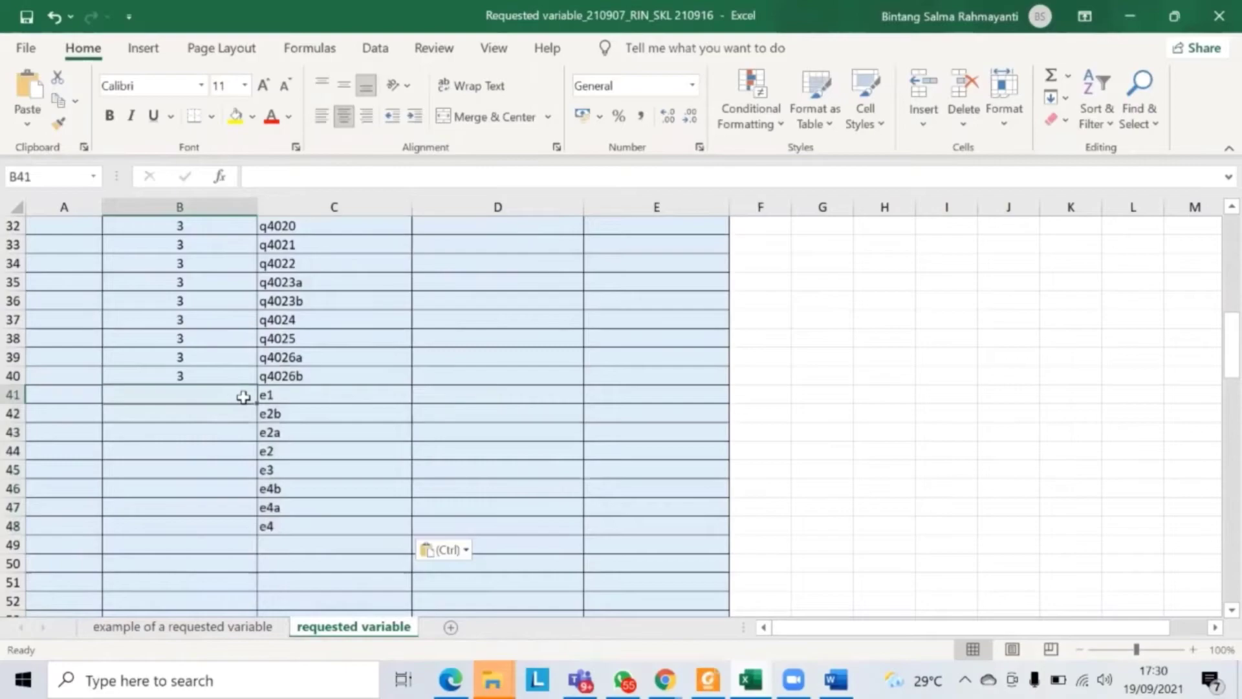
text(4)
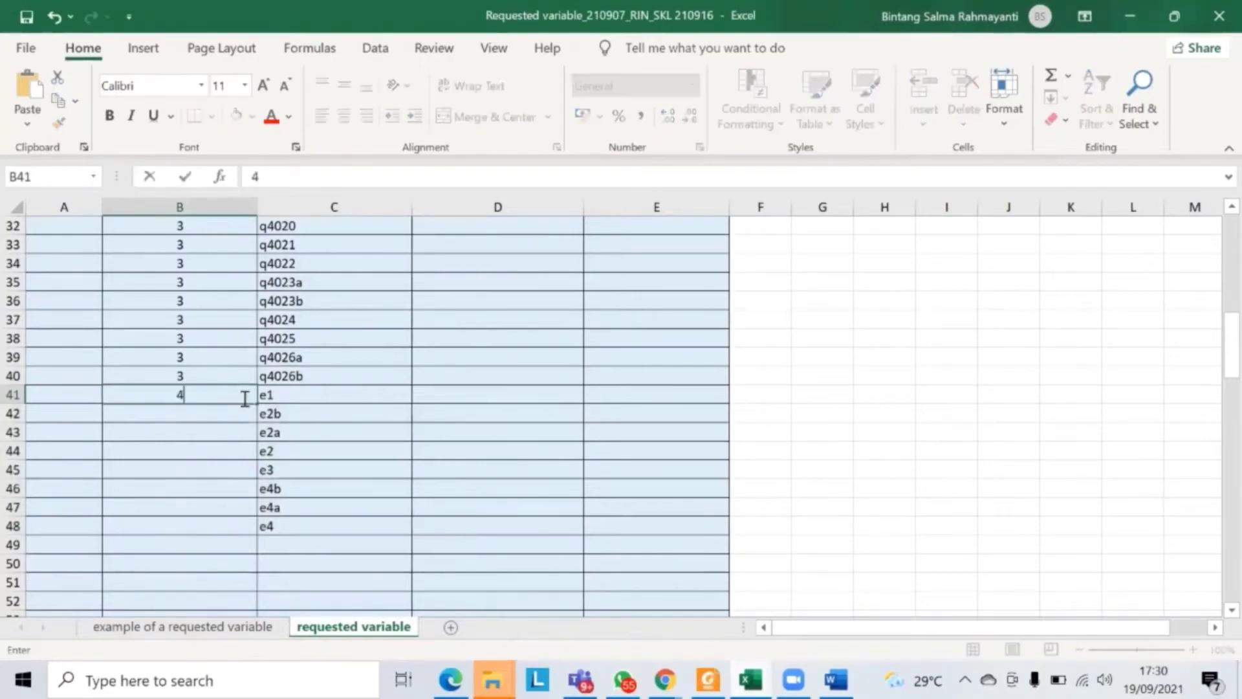
click(243, 396)
drag(255, 403, 251, 531)
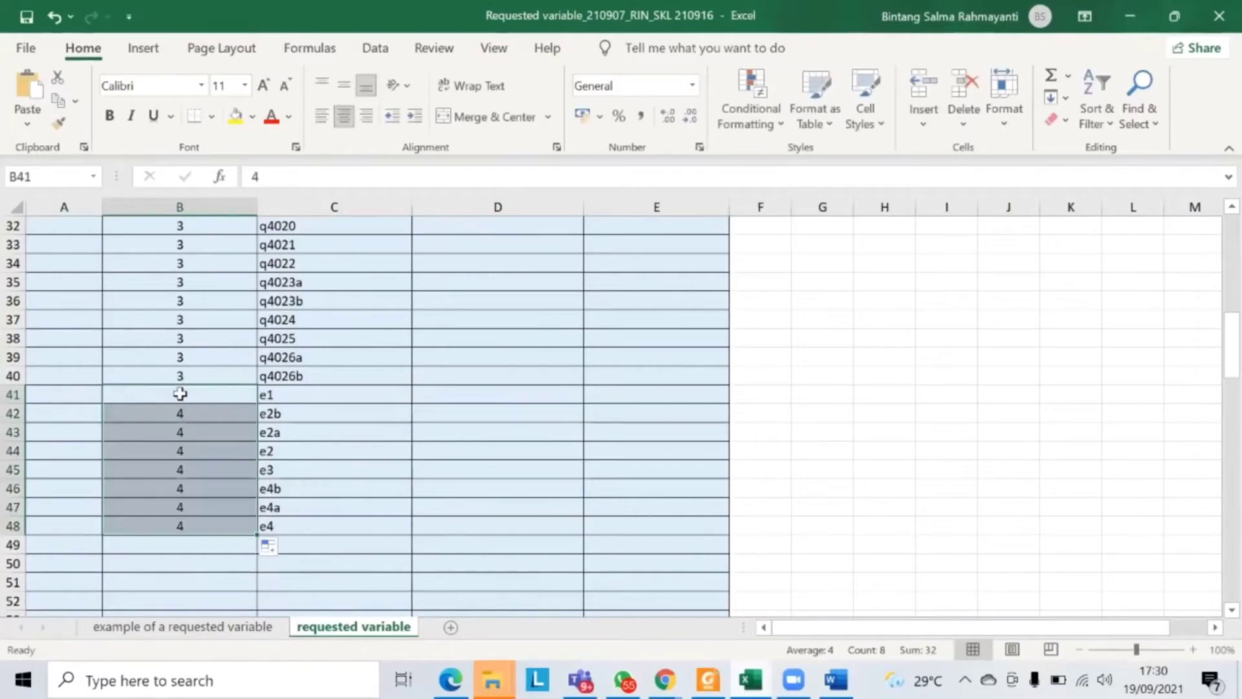
click(254, 460)
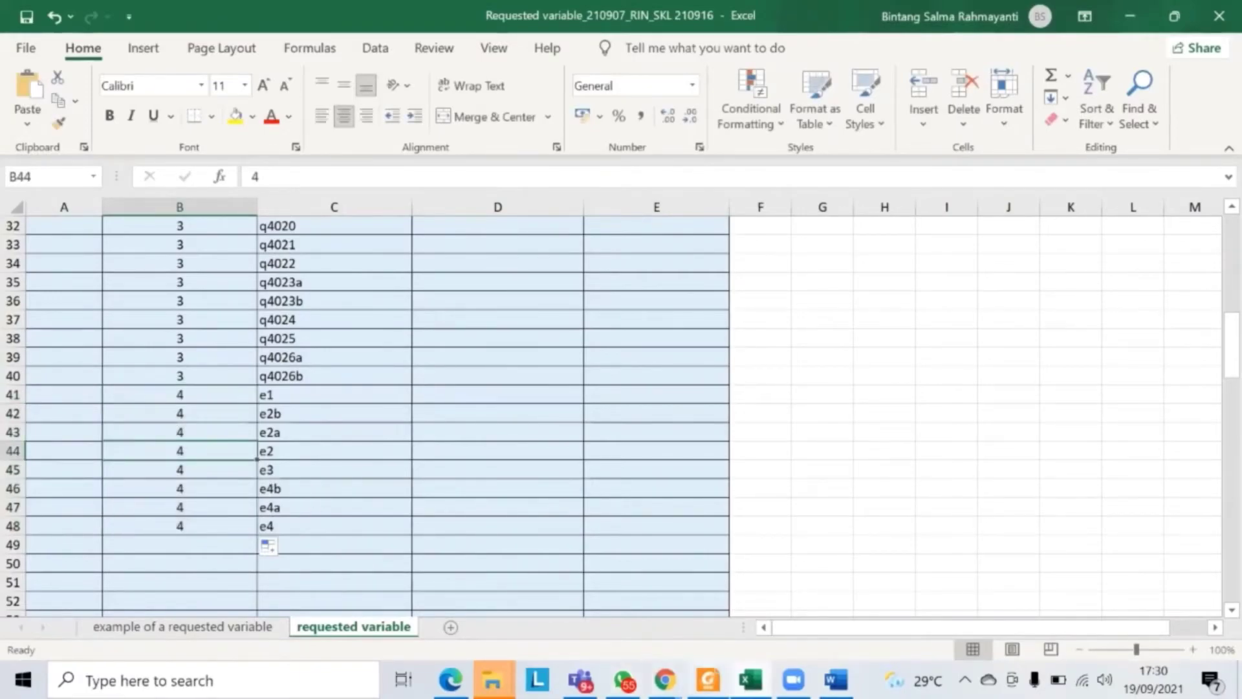
Check the draft proposal PDF for the variable that follows fruit and vegetable consumption, and go back to the online codebook
click(667, 677)
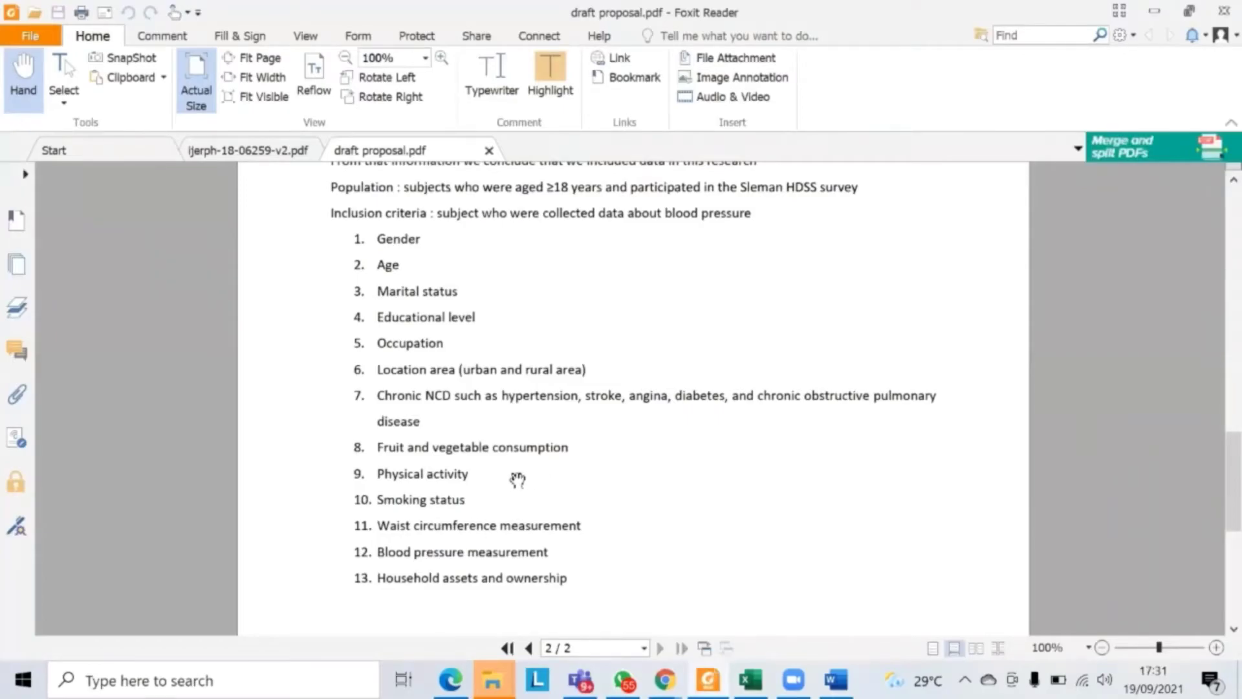
key(alt+Tab)
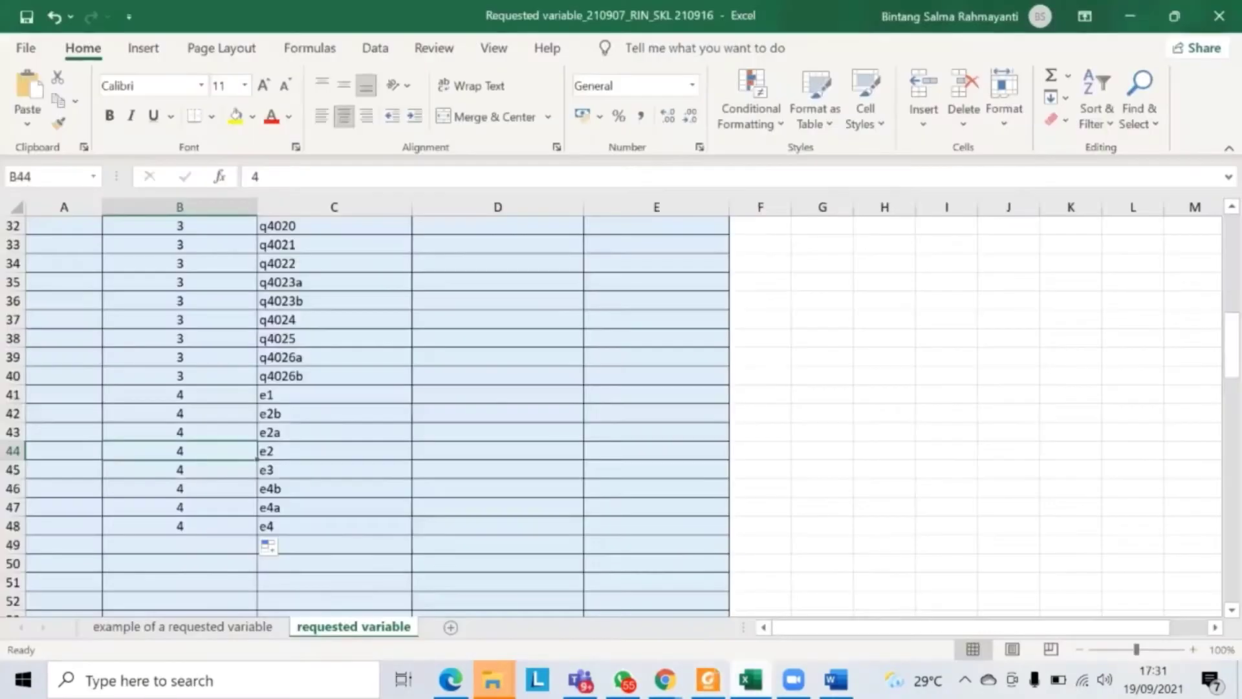
click(750, 680)
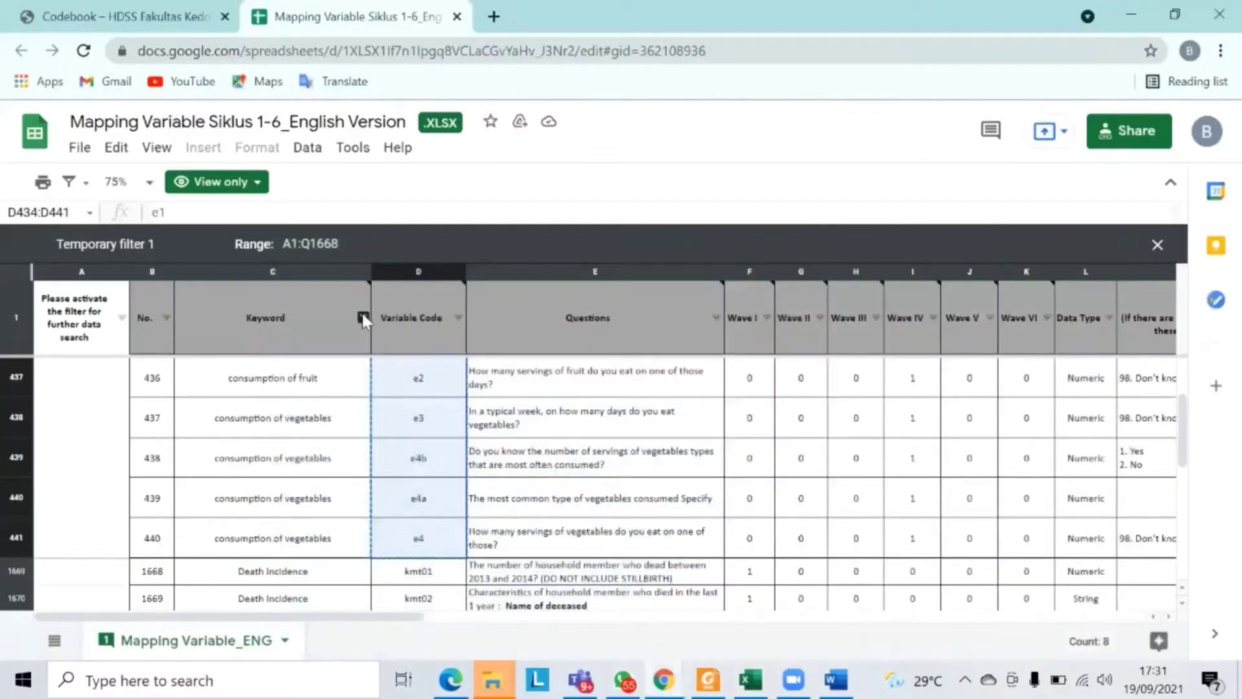
Clear the codebook's Keyword filter values and filter the column to physical activity only
click(363, 317)
click(172, 556)
click(194, 590)
text(ph)
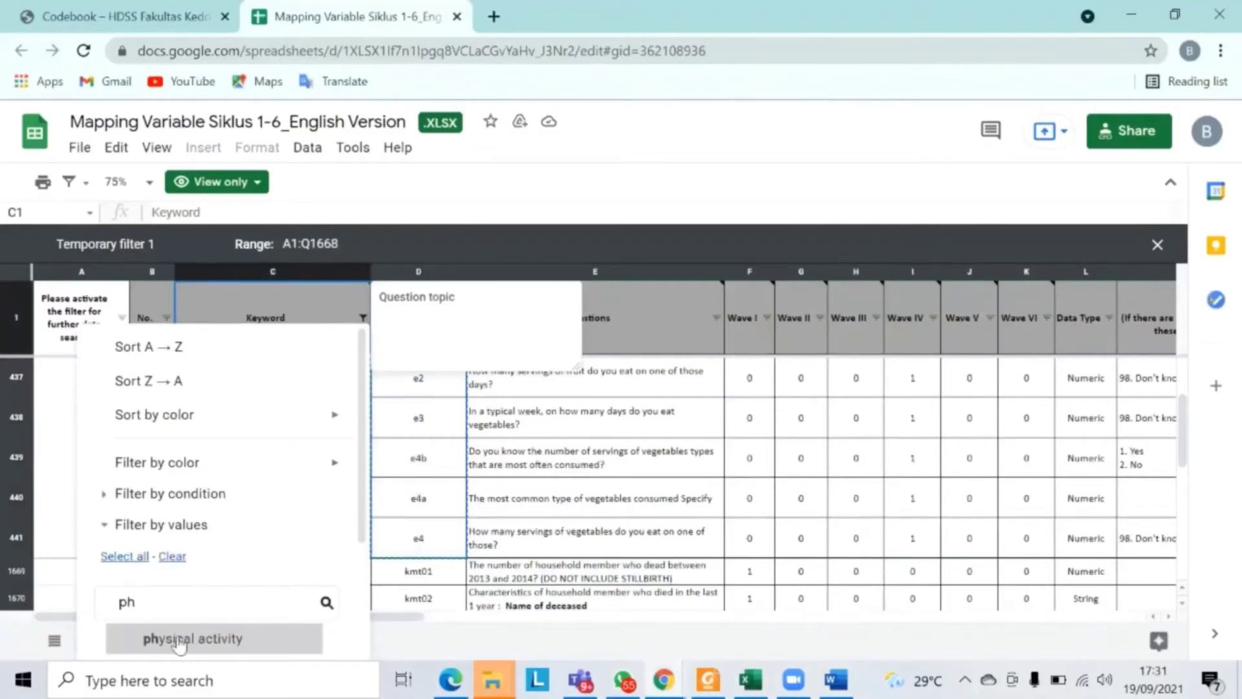
click(182, 640)
scroll(220, 598, down, 3)
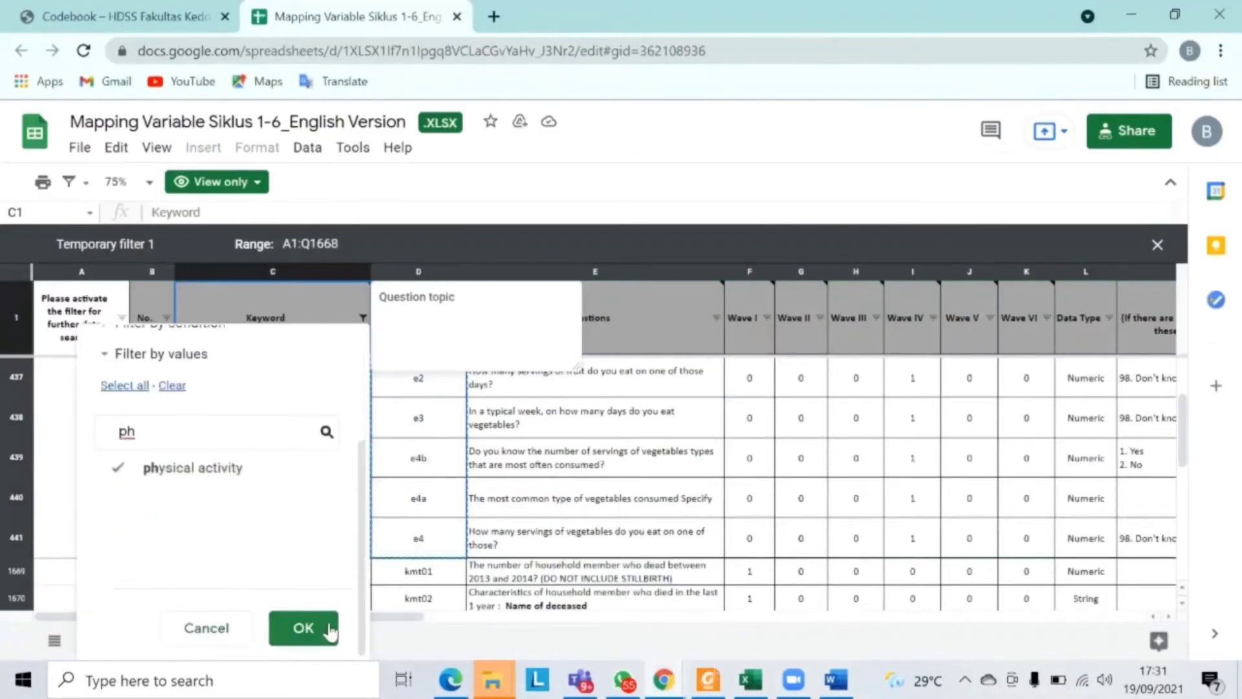
click(303, 627)
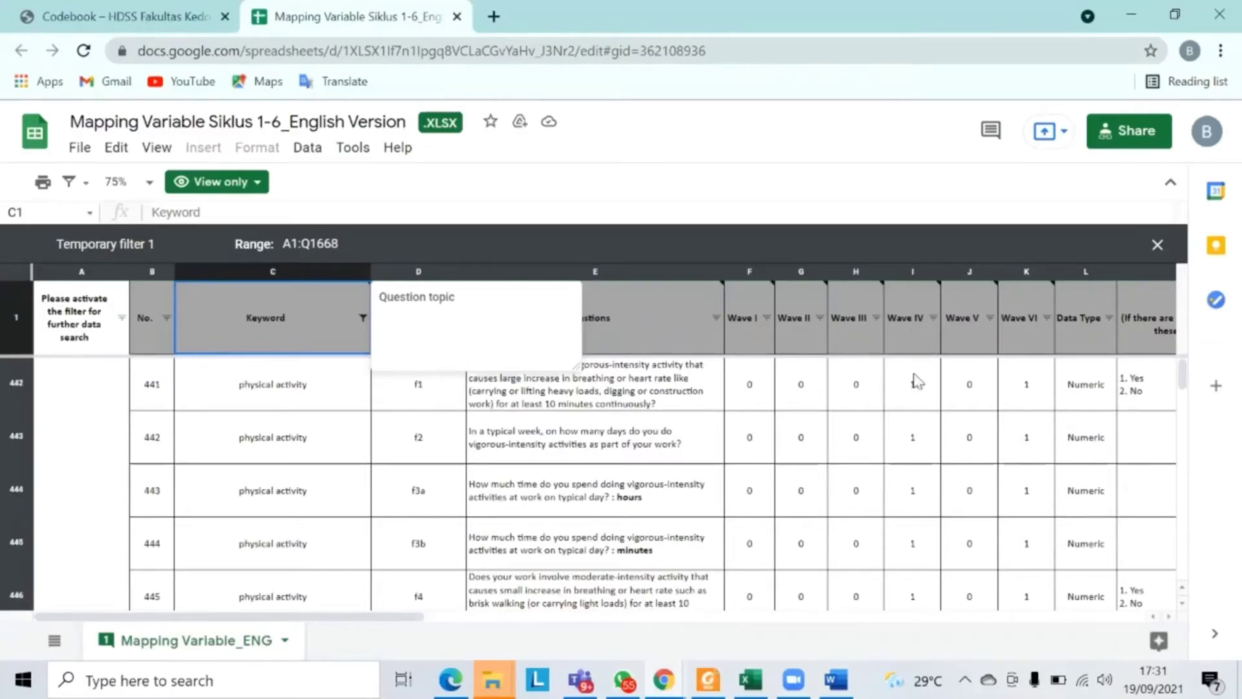
Review the physical activity questions and their waves, and copy the variable codes from f1 to f16b
scroll(433, 404, down, 2)
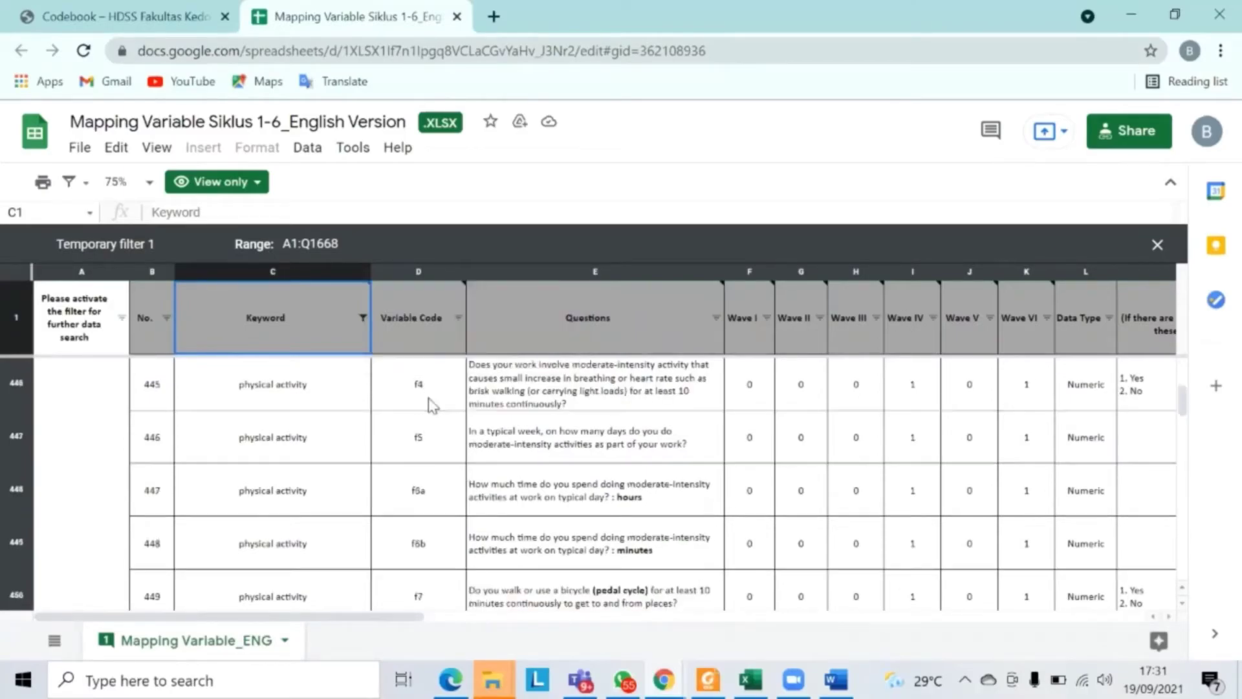
scroll(432, 404, down, 8)
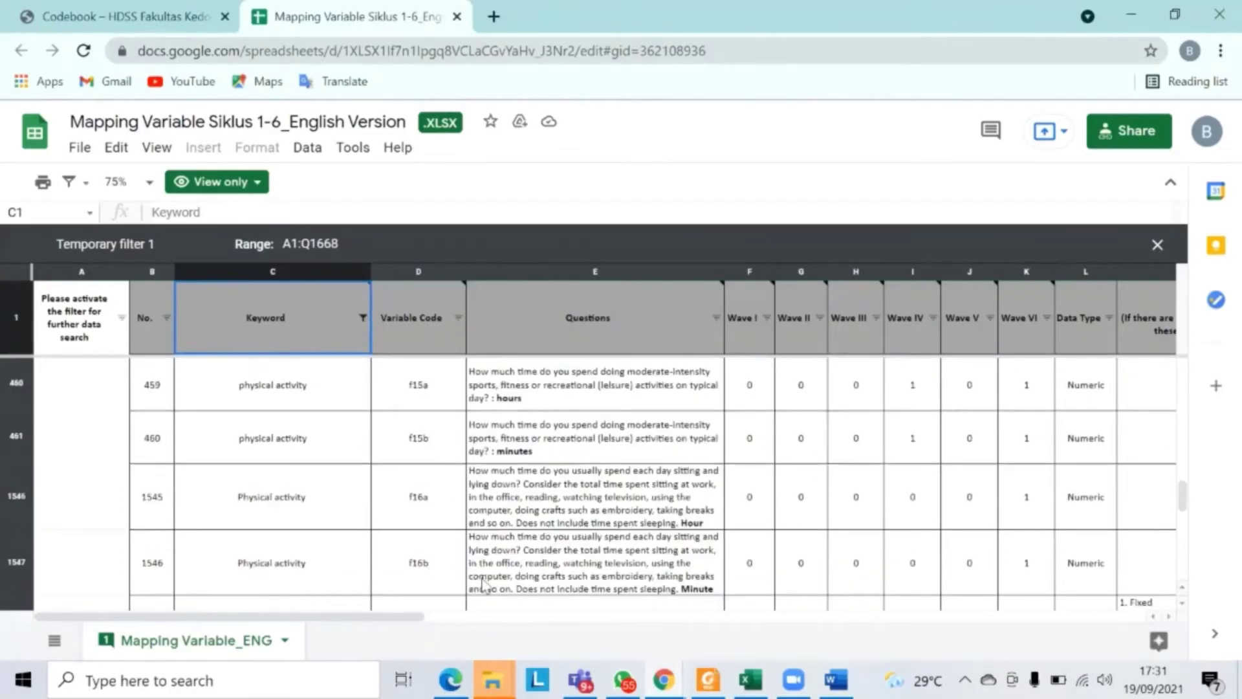
scroll(460, 579, down, 2)
scroll(440, 555, up, 10)
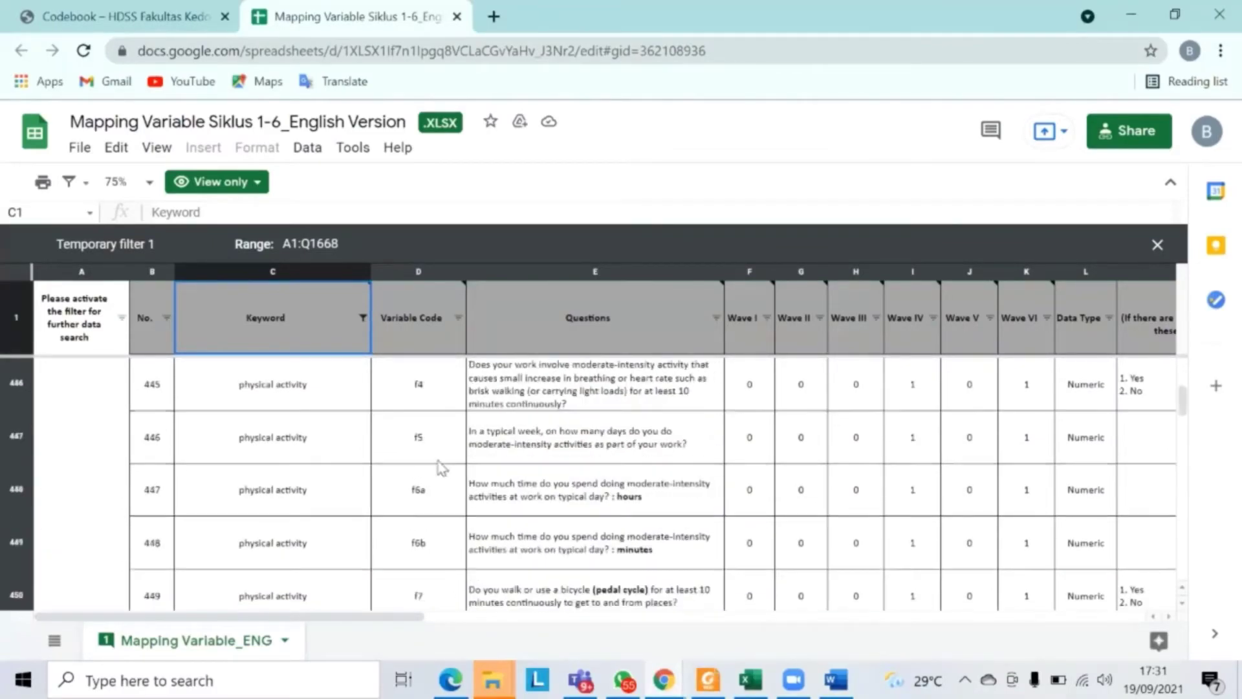
drag(438, 389, 456, 486)
key(ctrl+c)
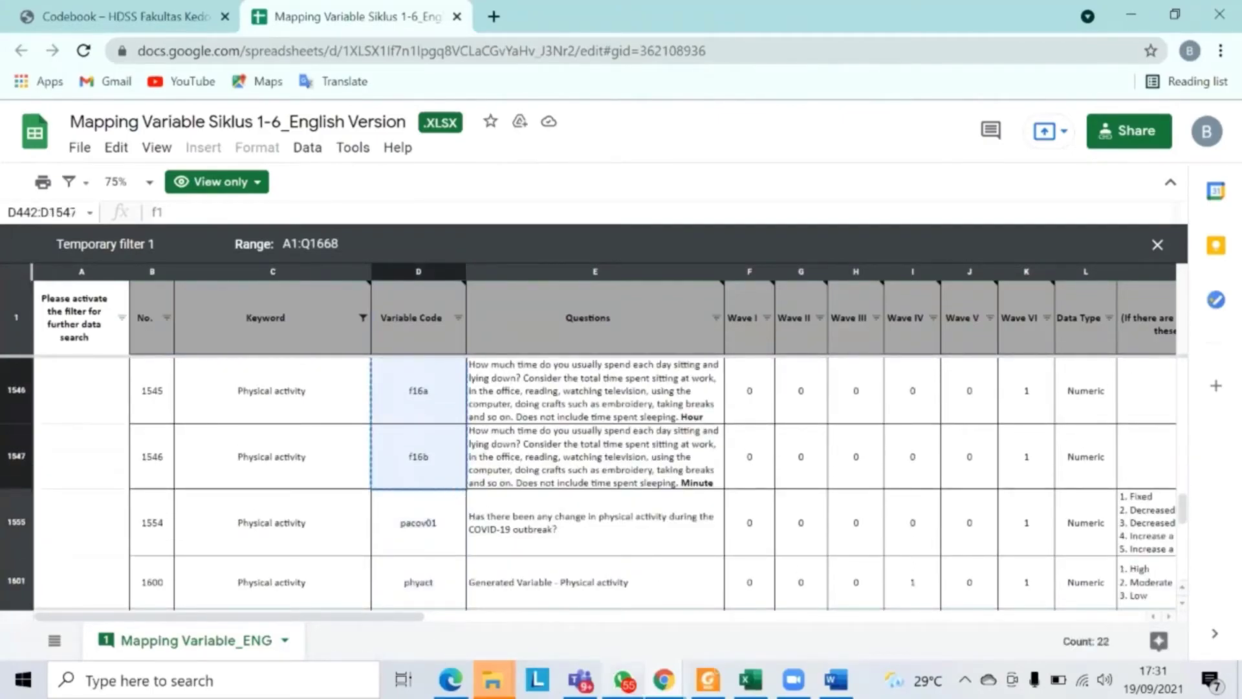
Paste the physical activity codes into the Excel request list from C49, matching the destination formatting
click(749, 680)
click(332, 542)
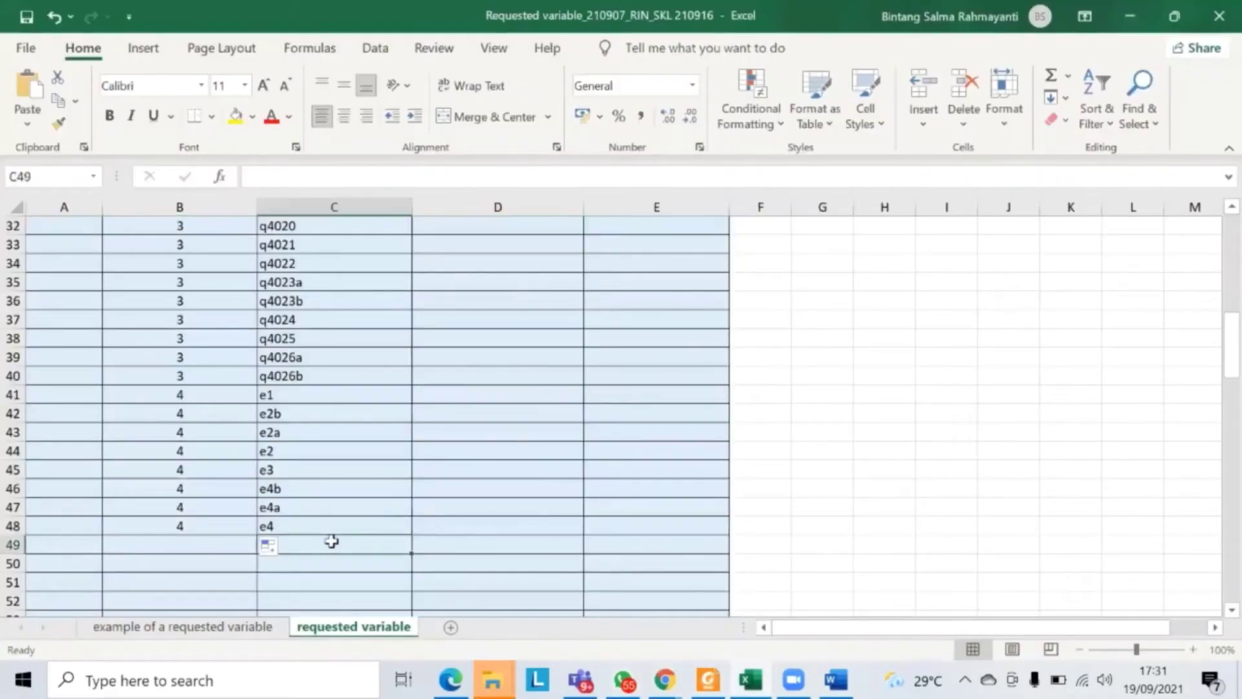
right_click(332, 545)
click(409, 117)
scroll(225, 464, down, 1)
Fill wave 4 from B48 down to B70 beside the physical activity codes
click(225, 465)
drag(257, 478, 250, 517)
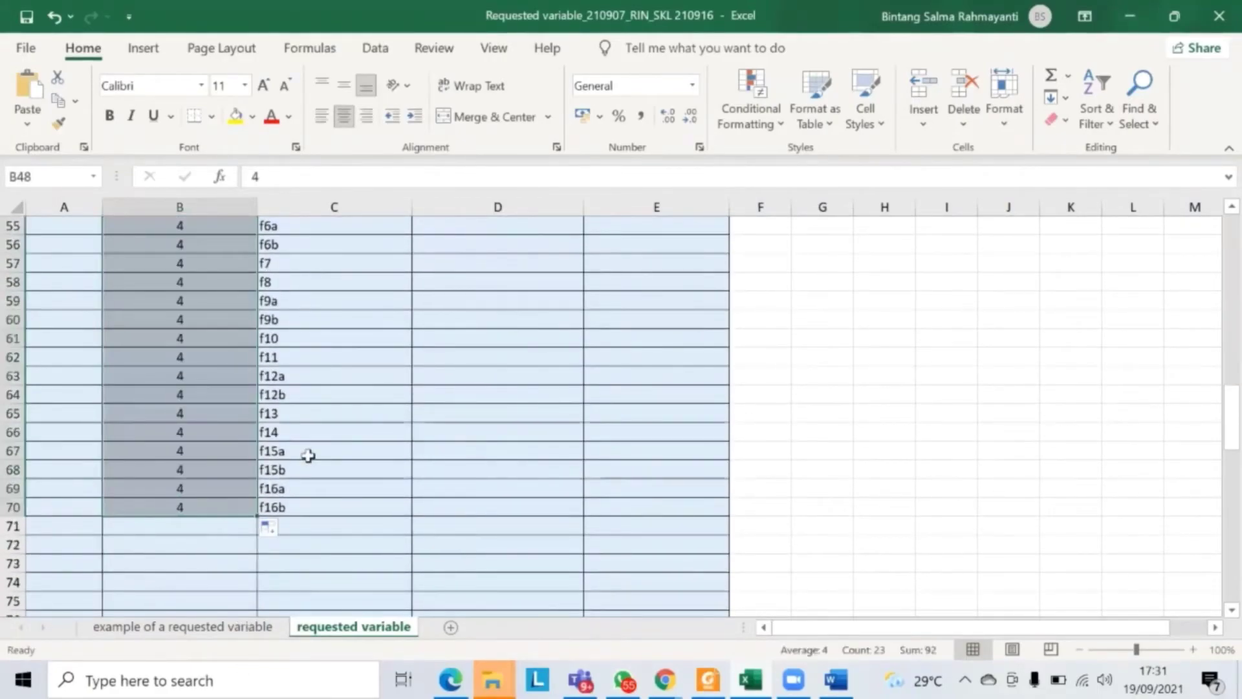
scroll(286, 417, up, 18)
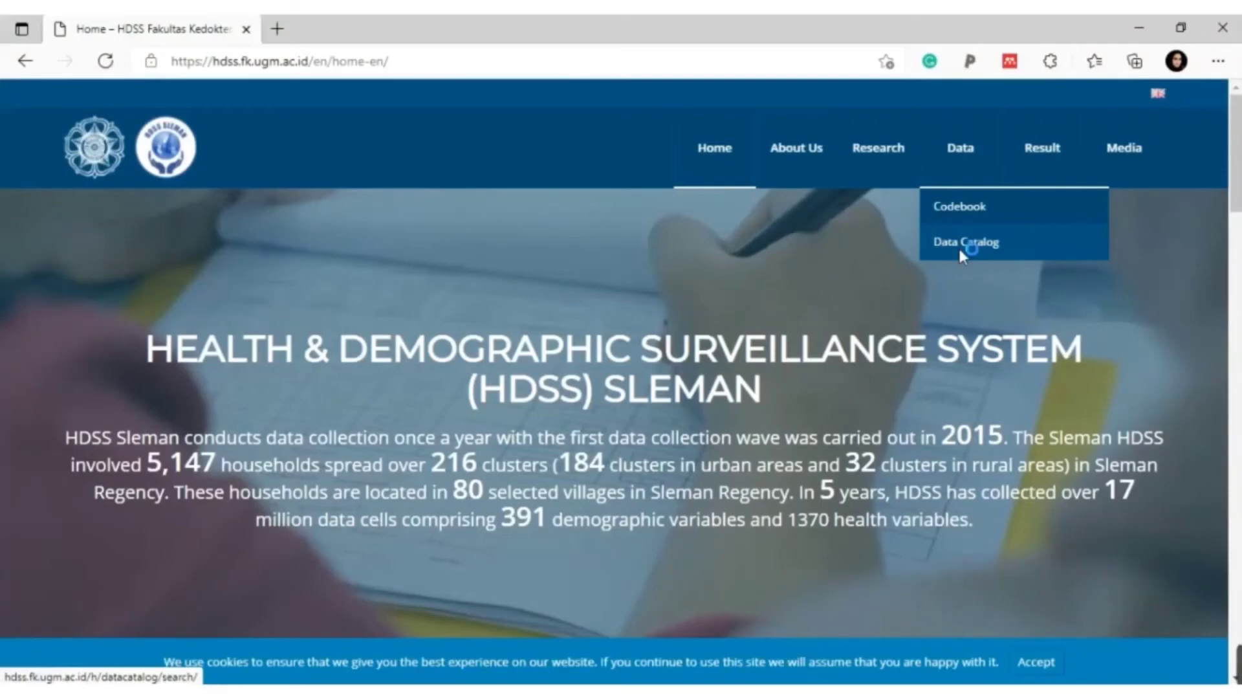
Open the Data Catalog from the HDSS Sleman website in the browser and choose English as its language
click(960, 249)
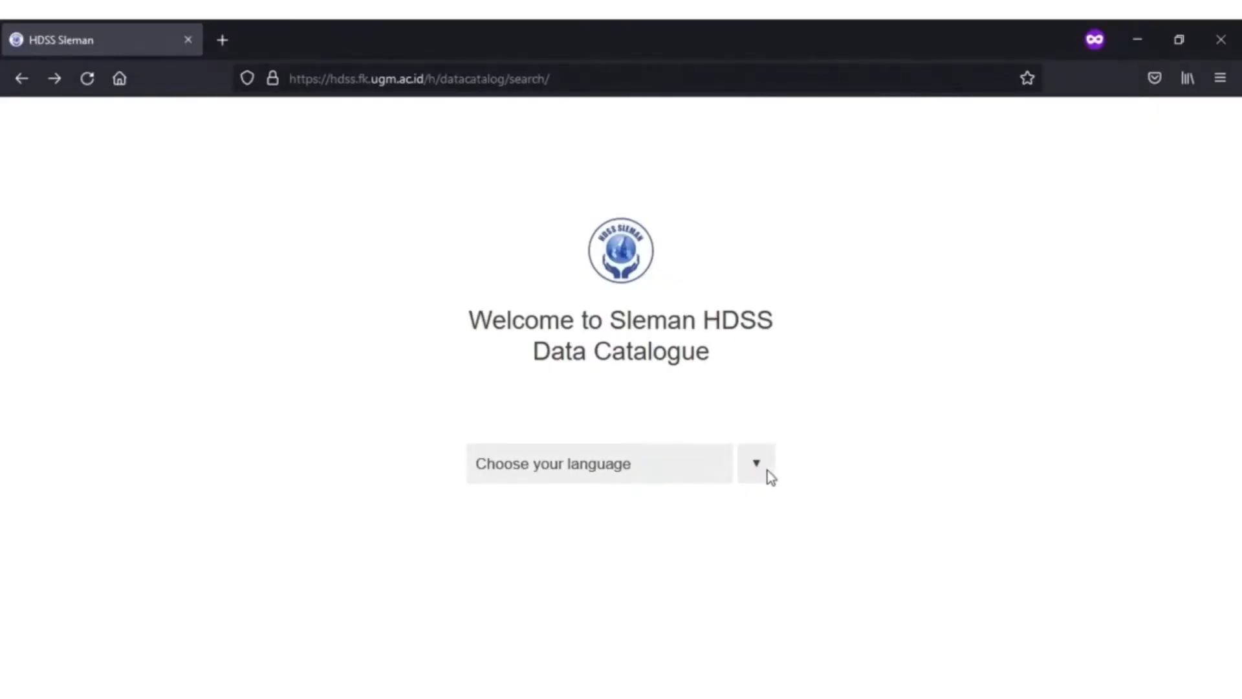
click(768, 471)
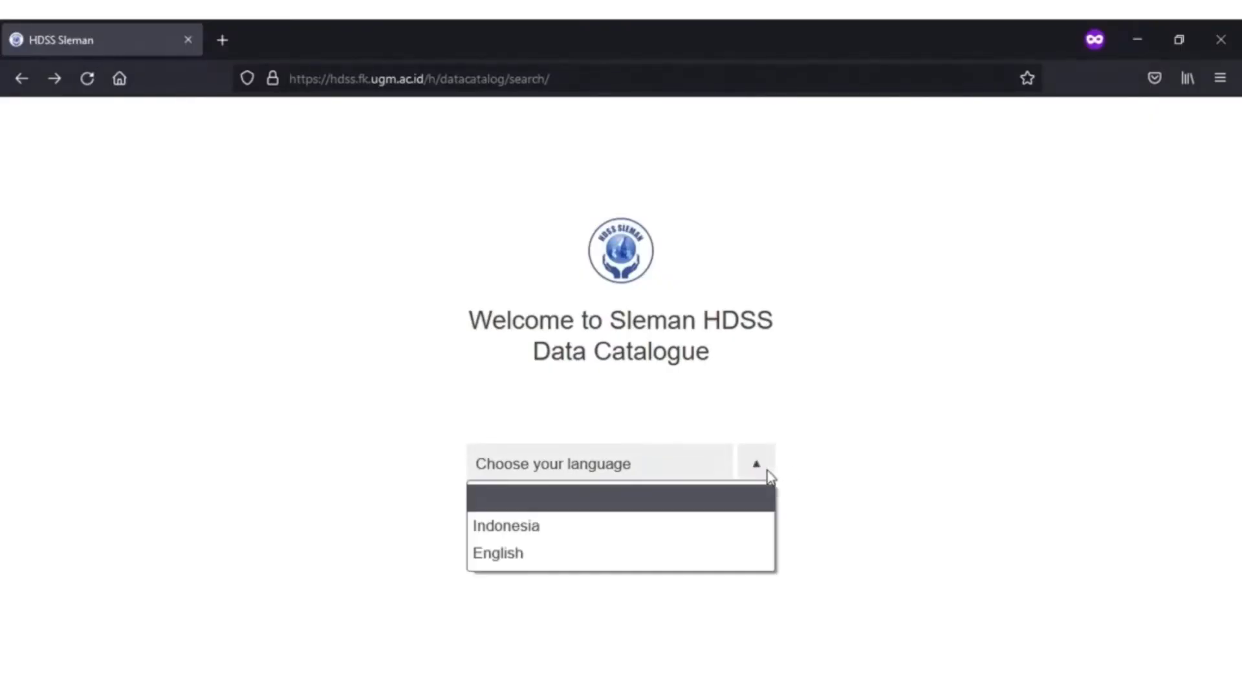
click(749, 553)
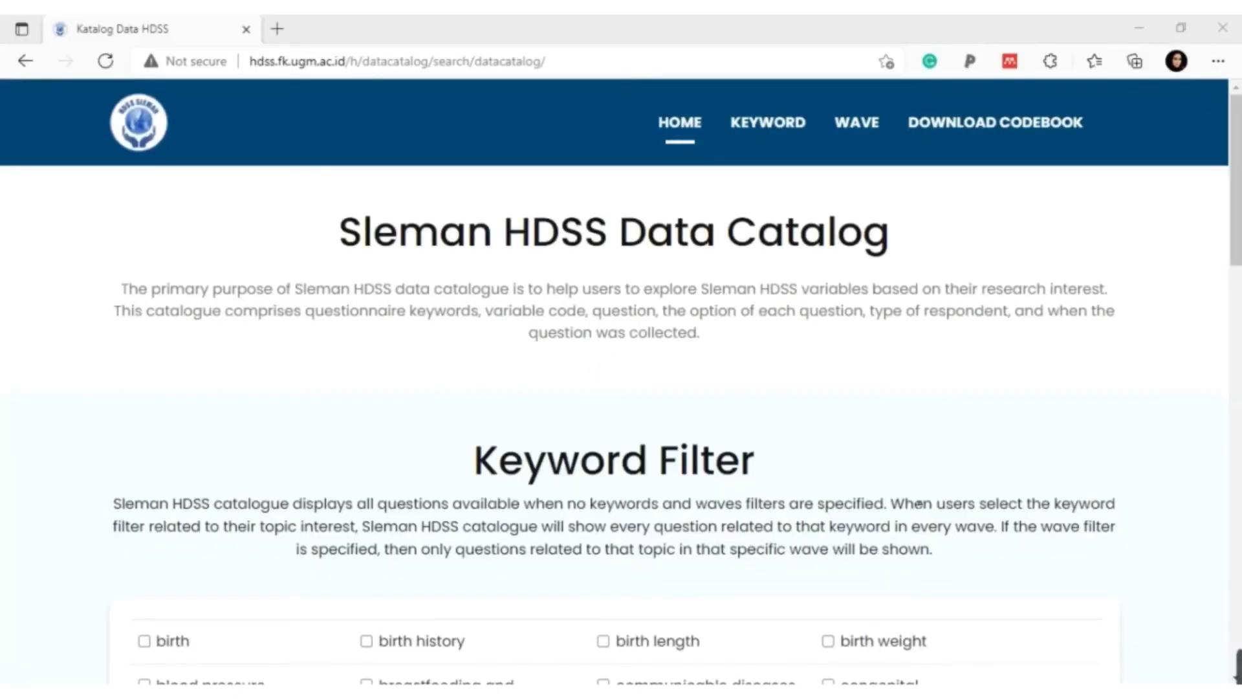
Look over the keyword filters in the Data Catalog and select the smoking keyword
scroll(918, 518, down, 10)
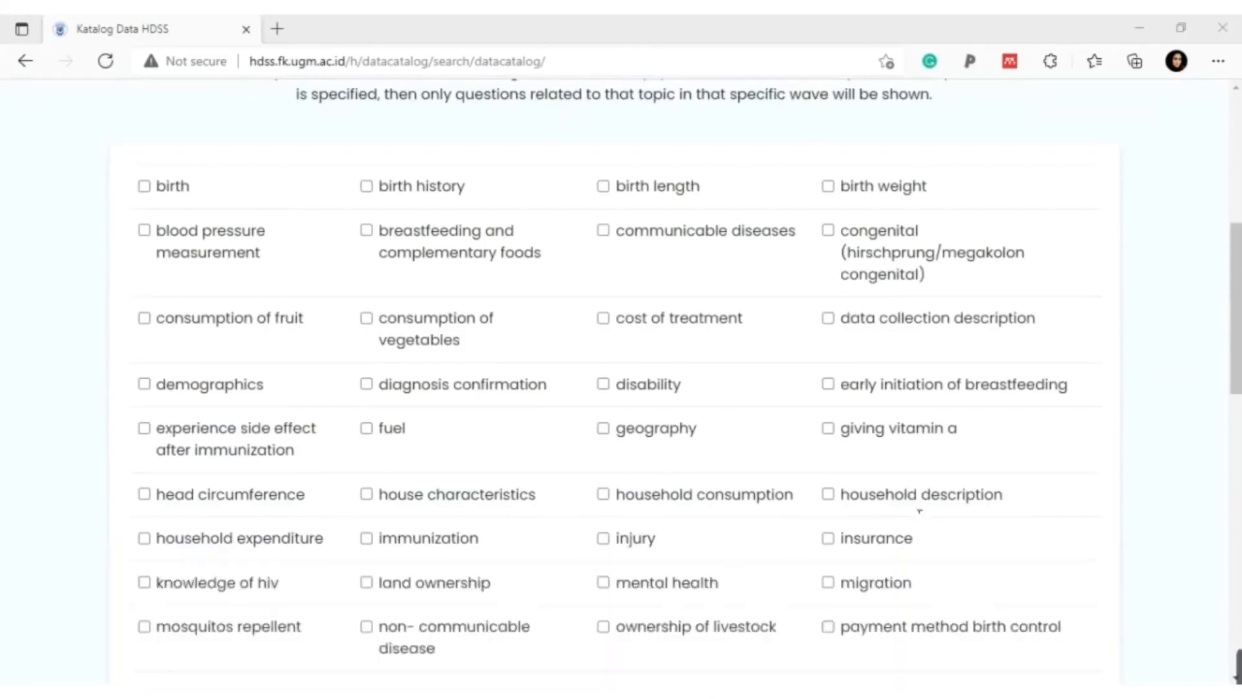
scroll(920, 539, down, 8)
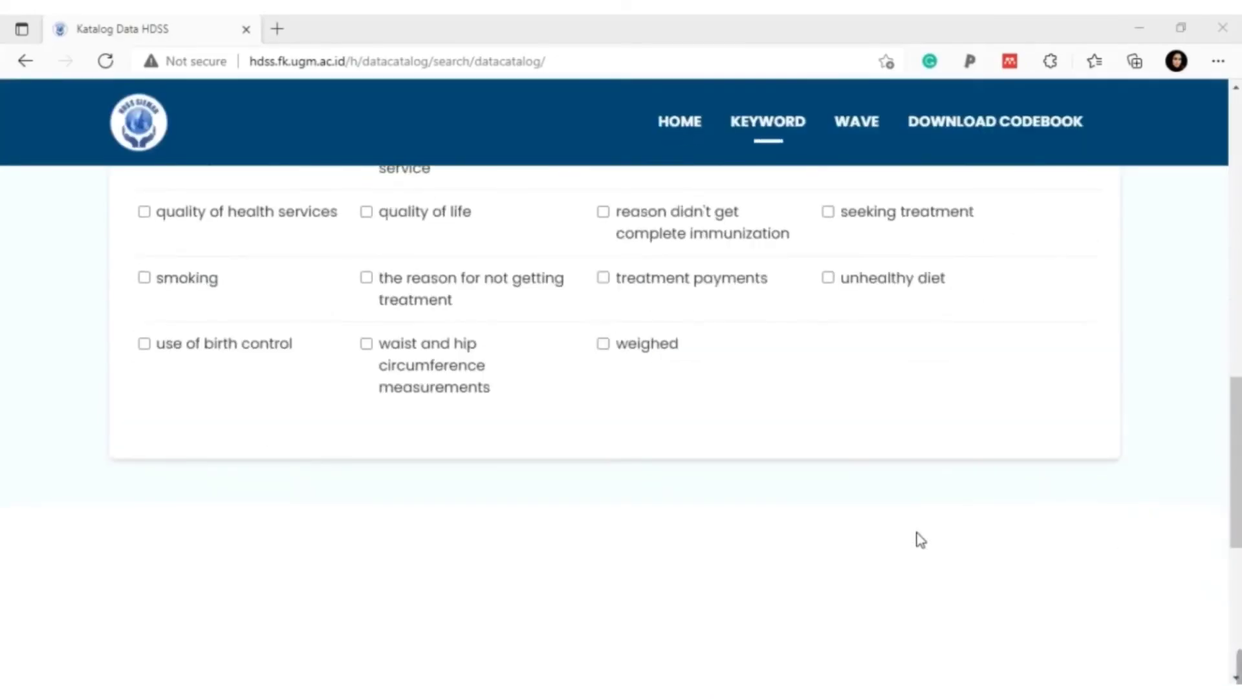
scroll(938, 615, down, 2)
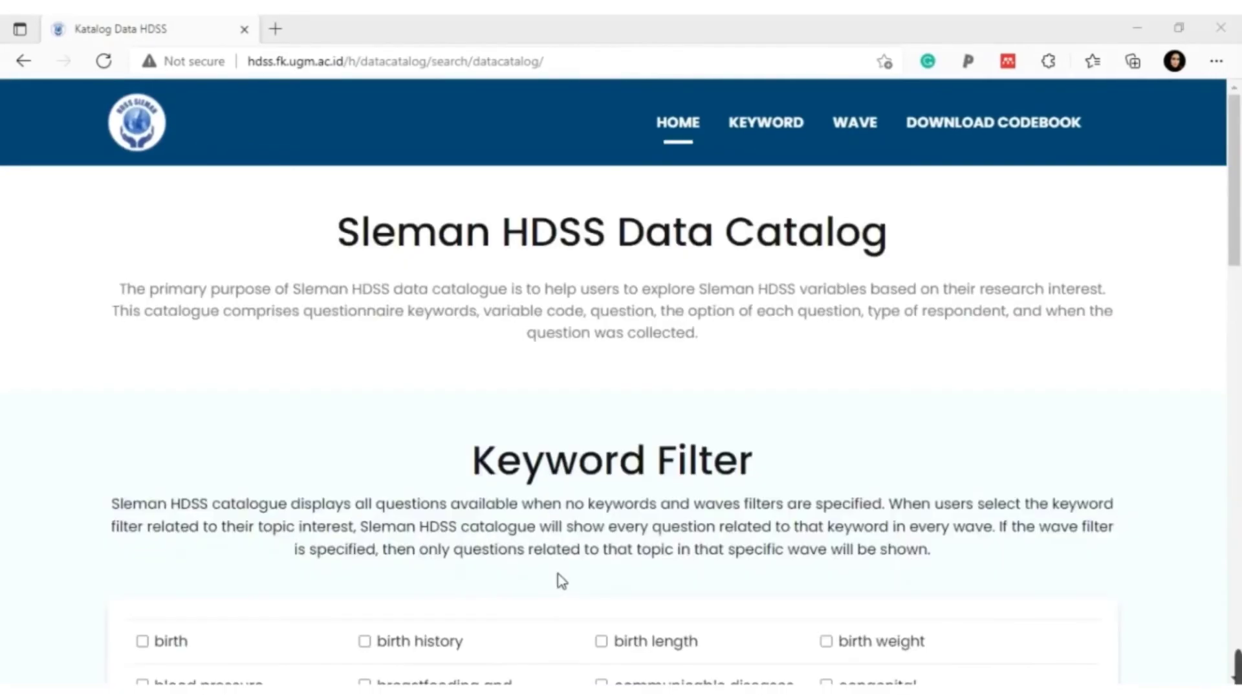
scroll(558, 573, down, 5)
scroll(558, 573, down, 8)
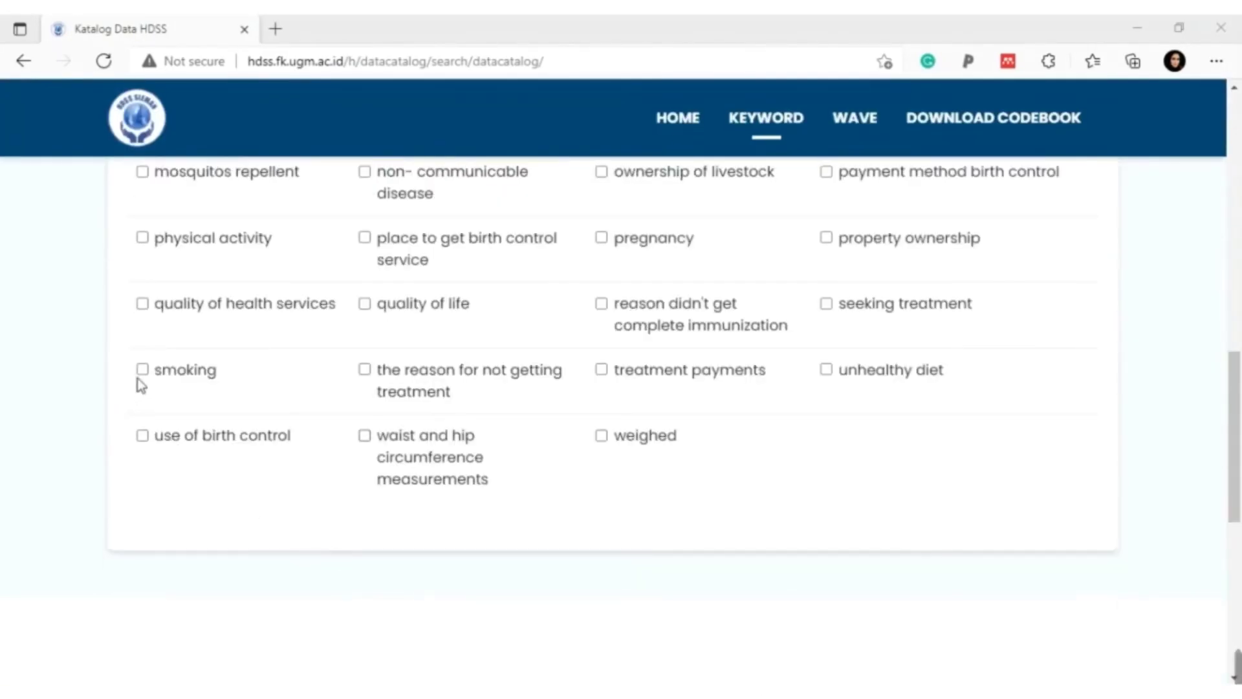
click(139, 376)
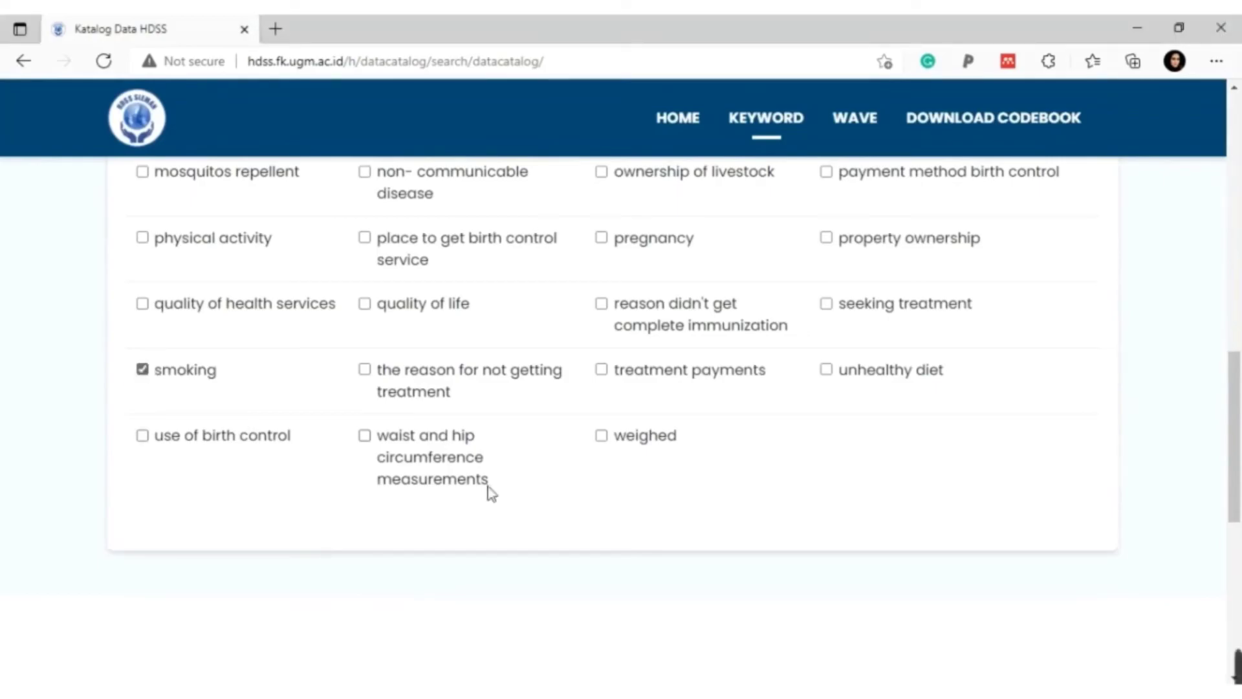
Limit the catalog search to wave 3 and wave 4 and run it for the chosen keyword
scroll(490, 491, down, 4)
scroll(490, 492, down, 1)
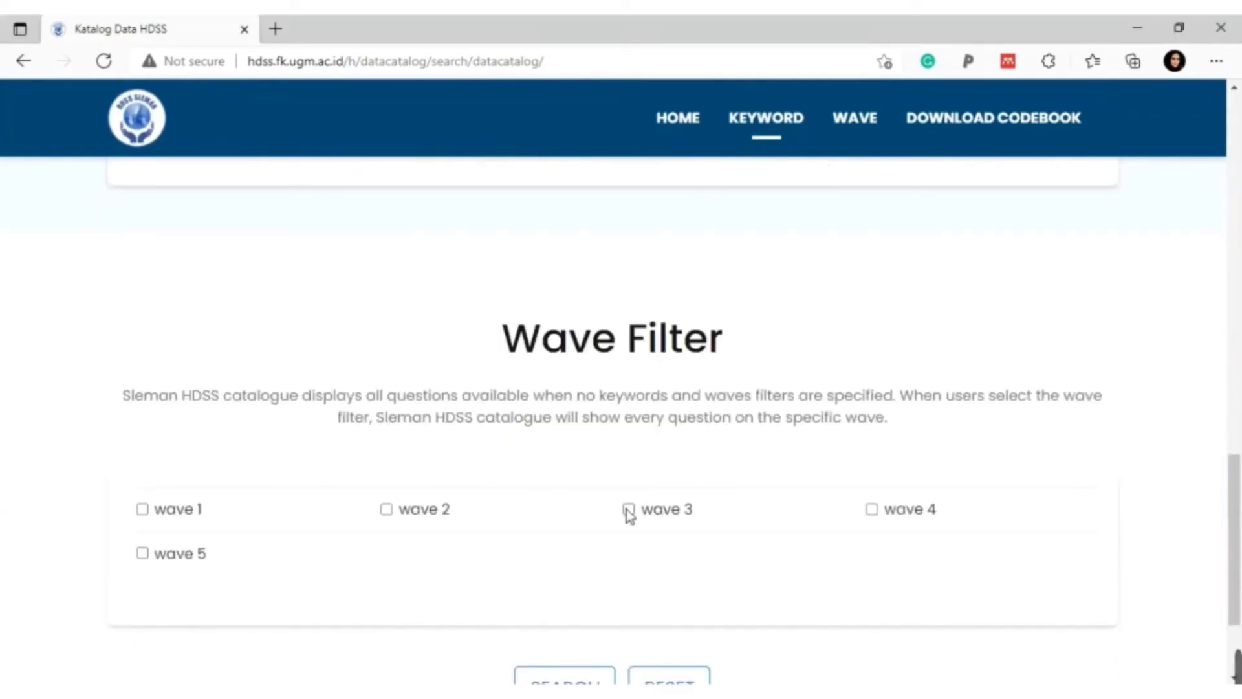
click(871, 510)
scroll(762, 536, down, 1)
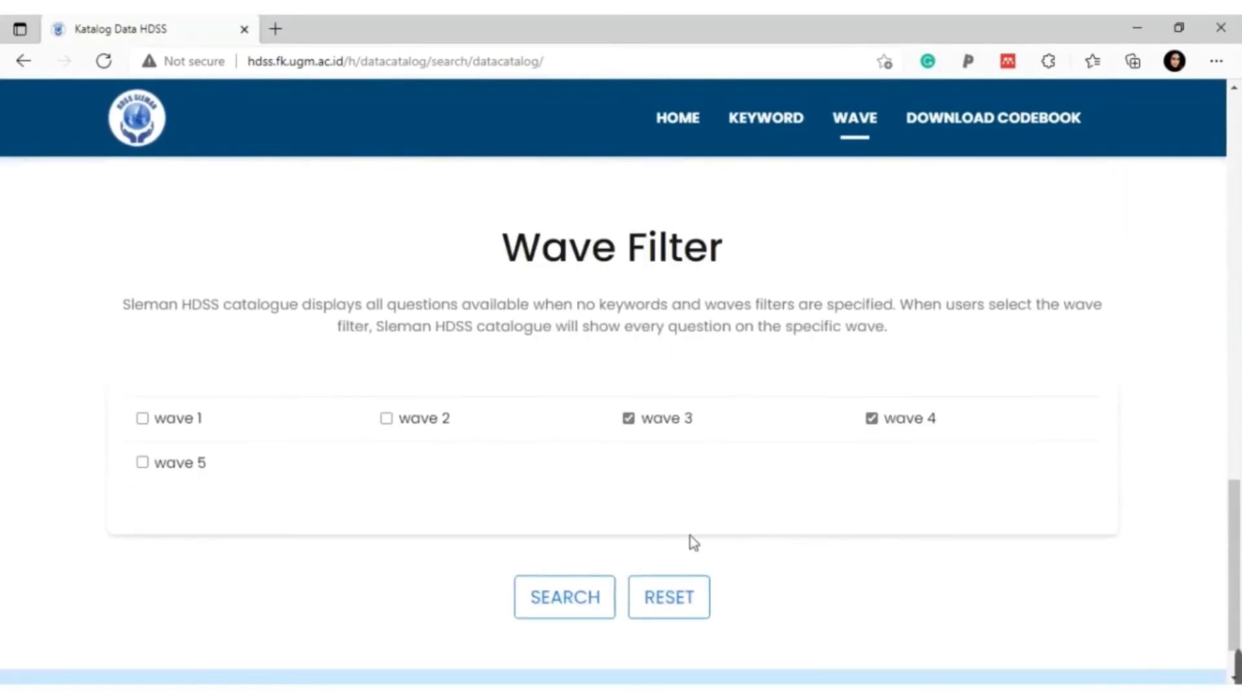
click(577, 601)
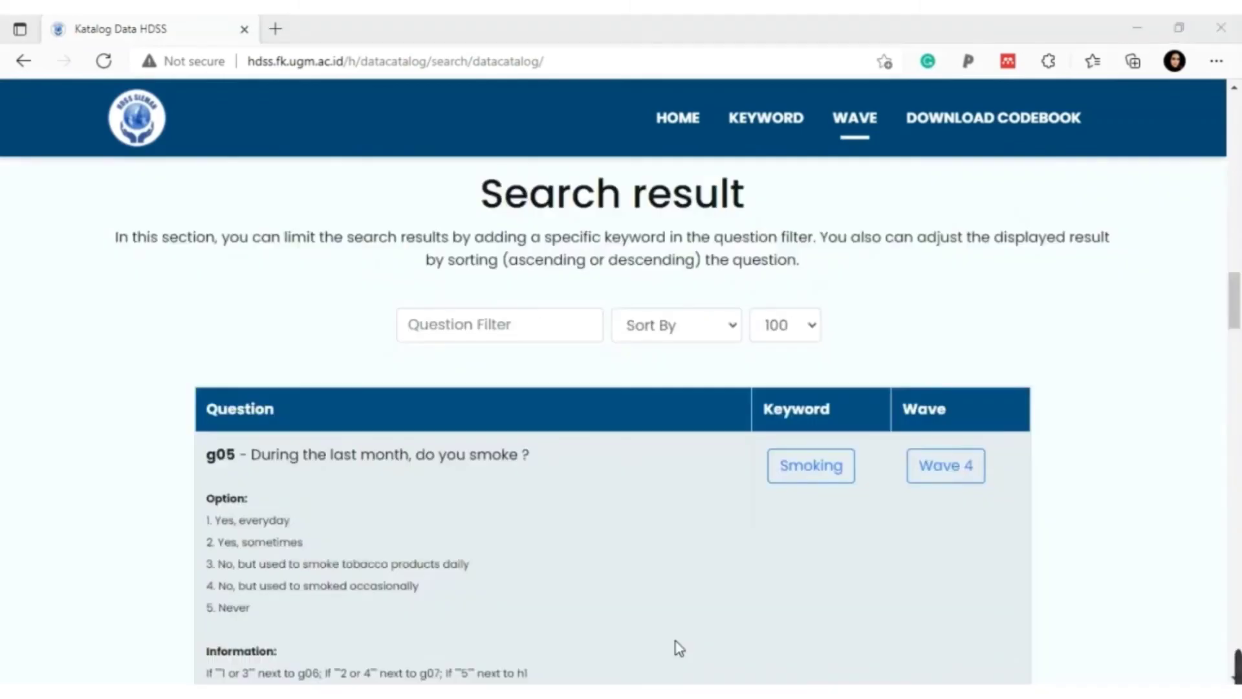
Review the smoking questions with their options, respondent types and related articles, and reset the search filters
scroll(678, 647, down, 12)
scroll(677, 647, down, 20)
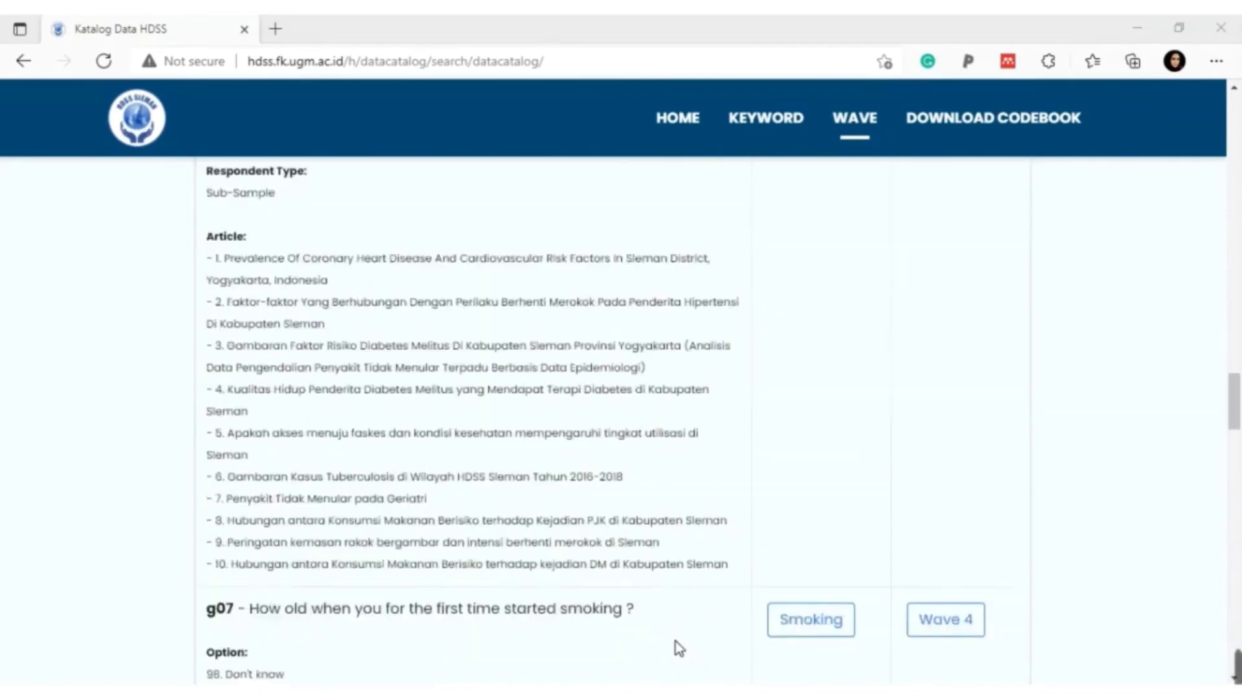
scroll(678, 646, down, 12)
scroll(678, 647, down, 10)
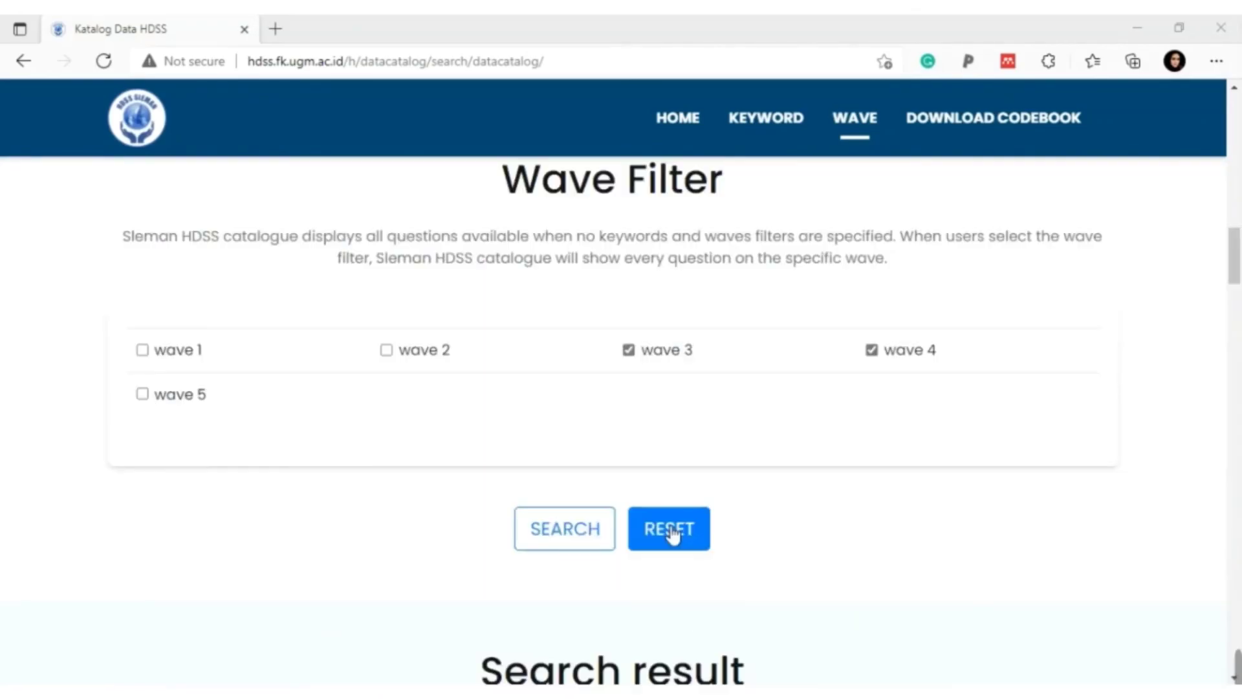
click(669, 529)
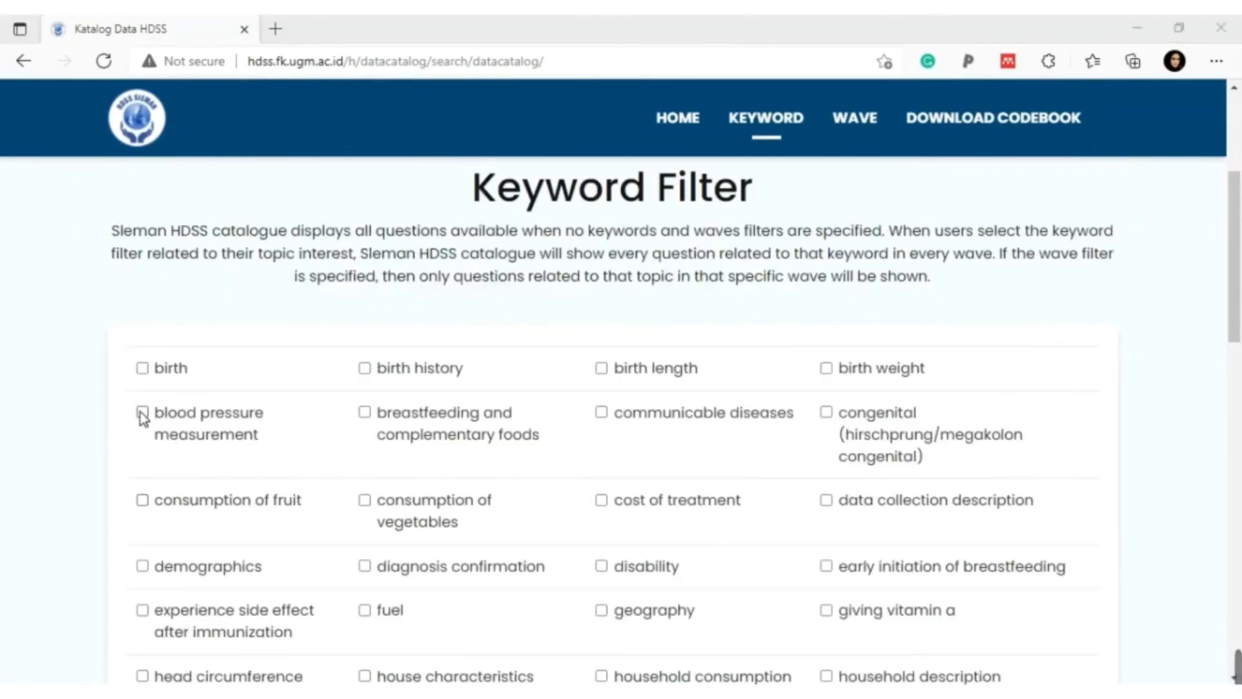
Search the catalog for blood pressure measurement questions in wave 4 and review the listed variables
click(142, 413)
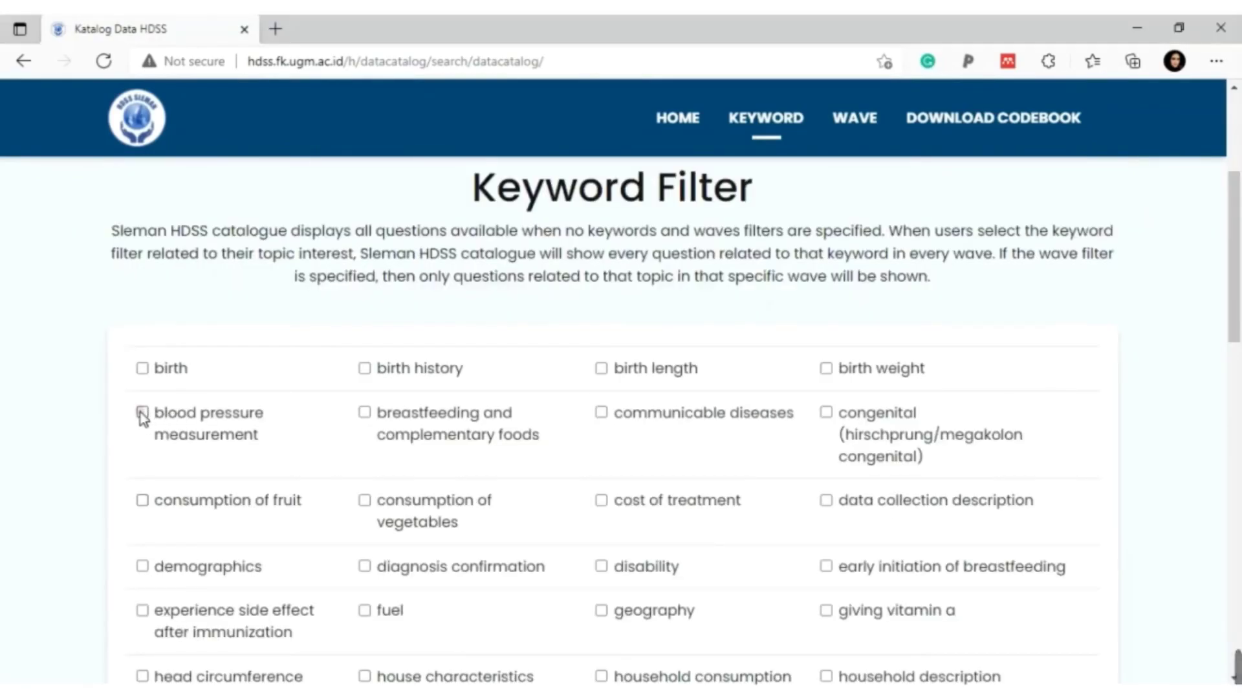
scroll(552, 520, down, 7)
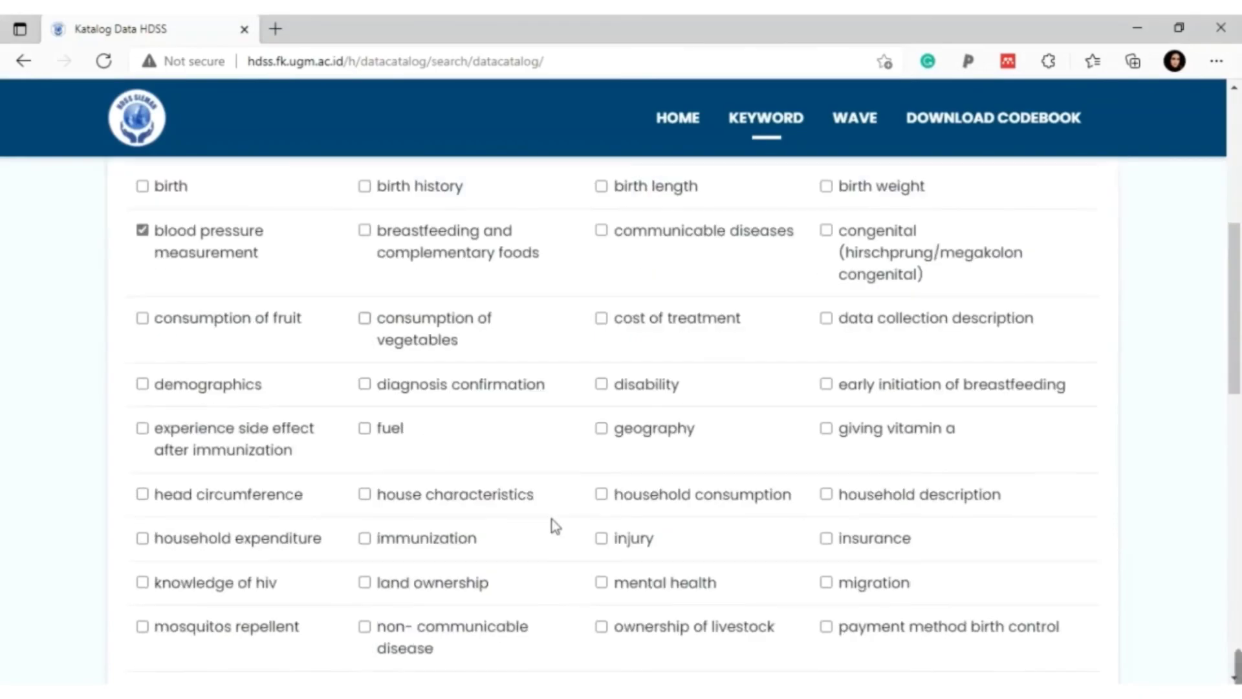
scroll(552, 519, down, 10)
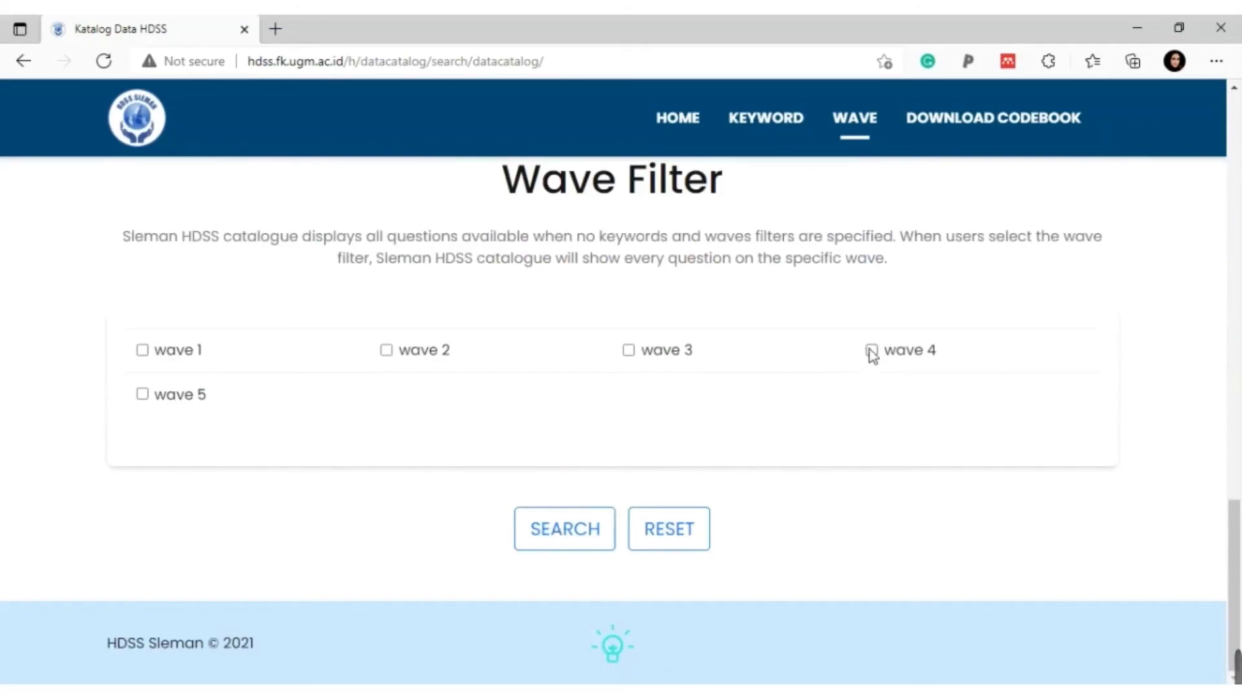
click(871, 350)
click(569, 527)
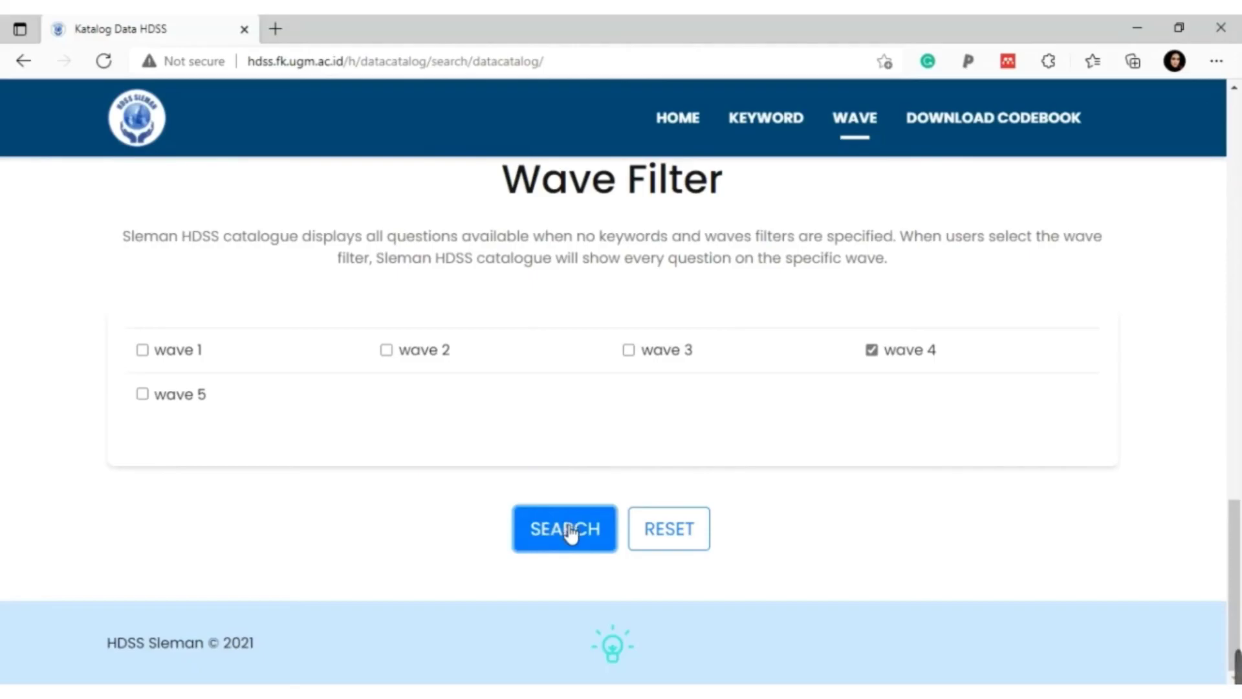
scroll(623, 644, down, 4)
scroll(623, 644, down, 7)
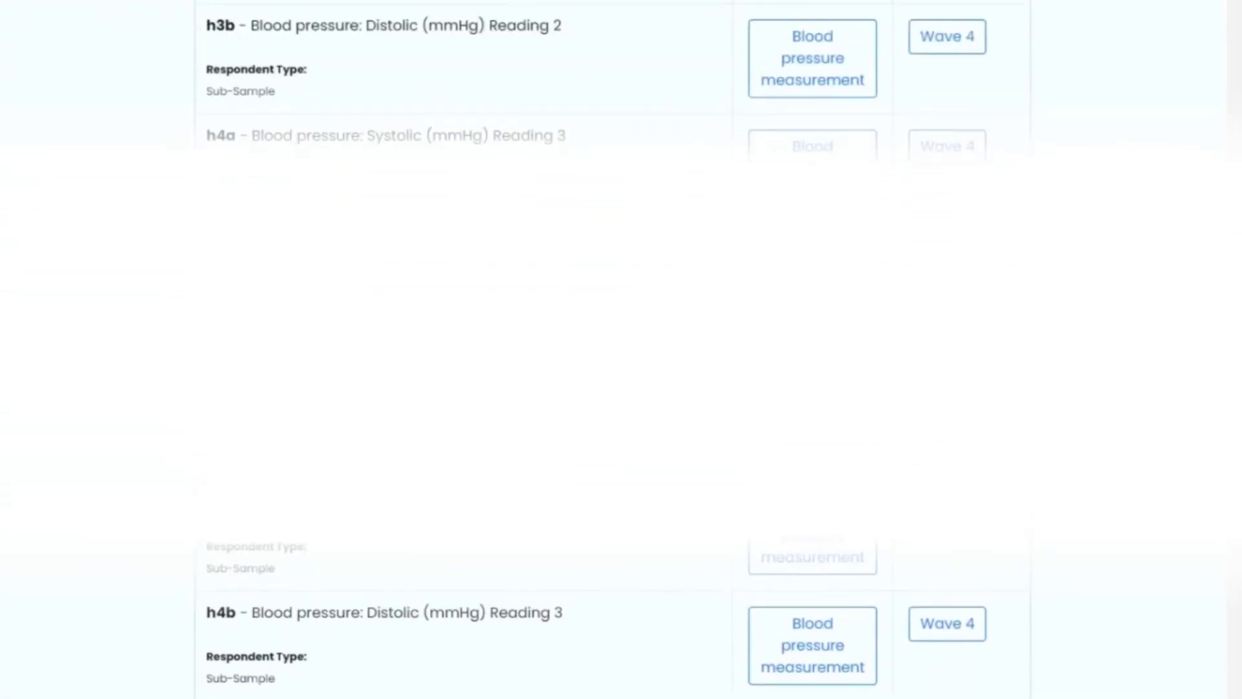